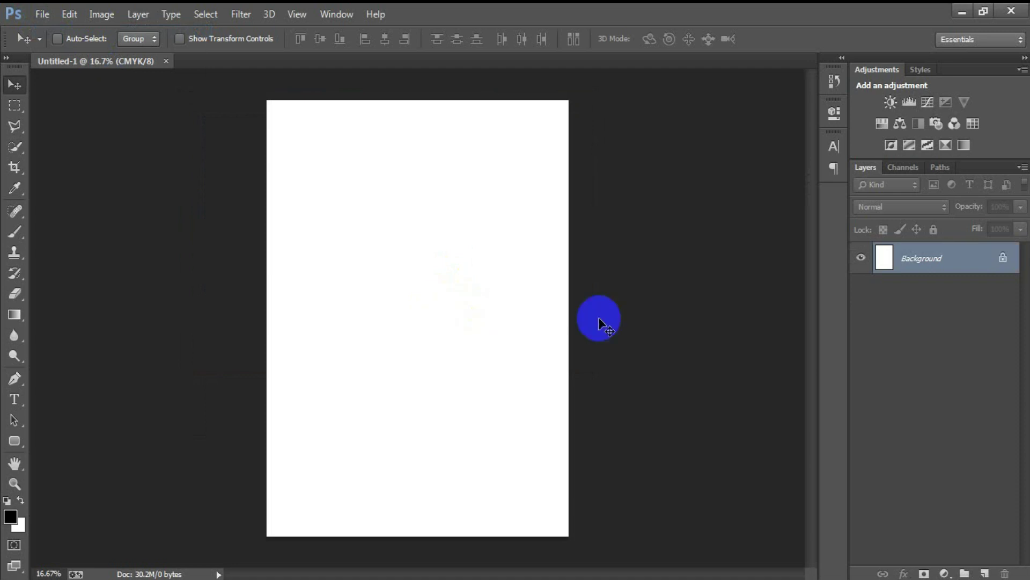
Add a dark grey Solid Color fill layer above the white background.
click(944, 573)
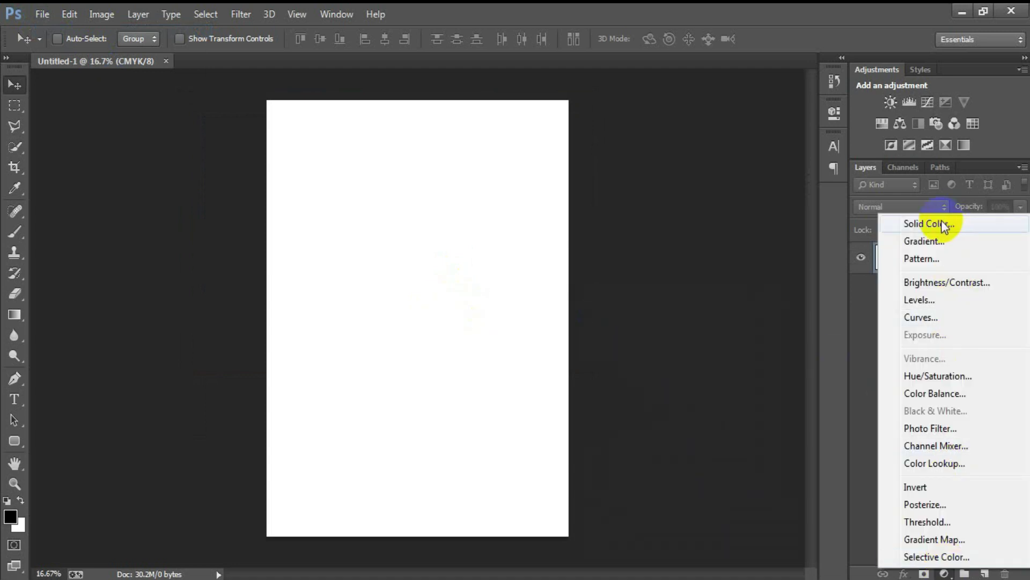
click(946, 217)
mouse_move(720, 244)
mouse_down()
mouse_move(577, 324)
mouse_move(567, 316)
mouse_up()
click(931, 171)
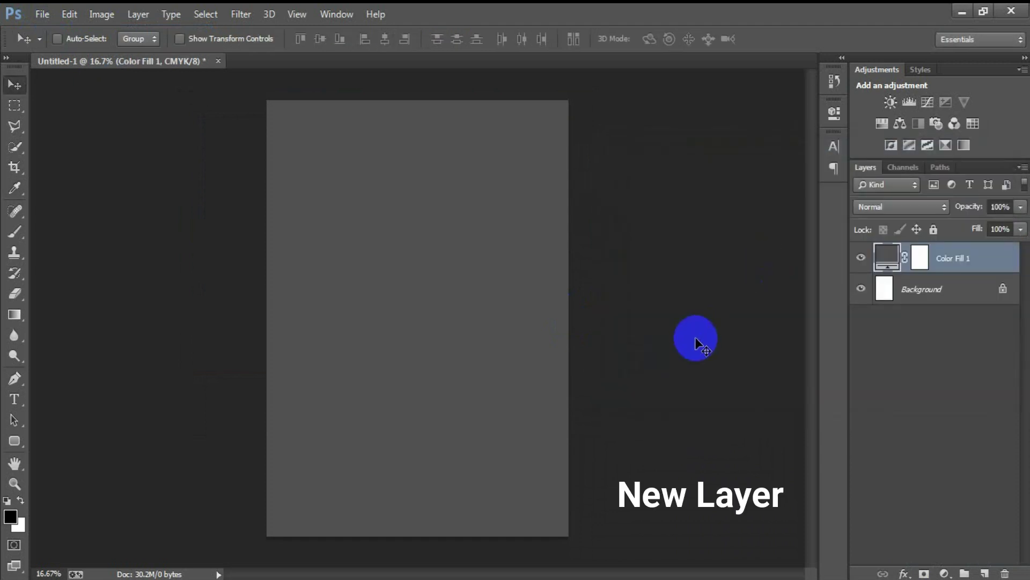
Add a new layer and enter the horizontal text "esus" in the upper half of the page.
click(985, 572)
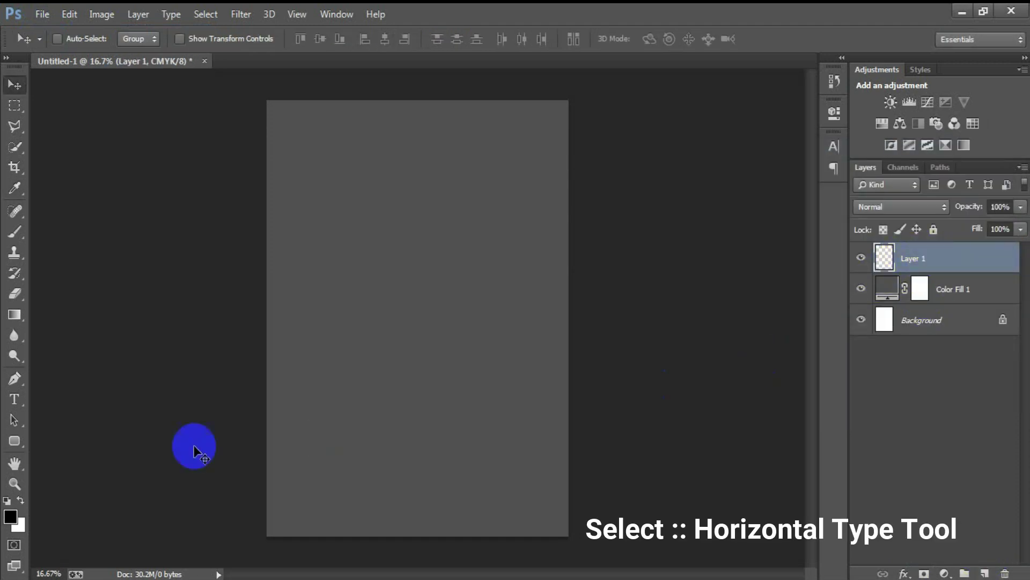
click(14, 402)
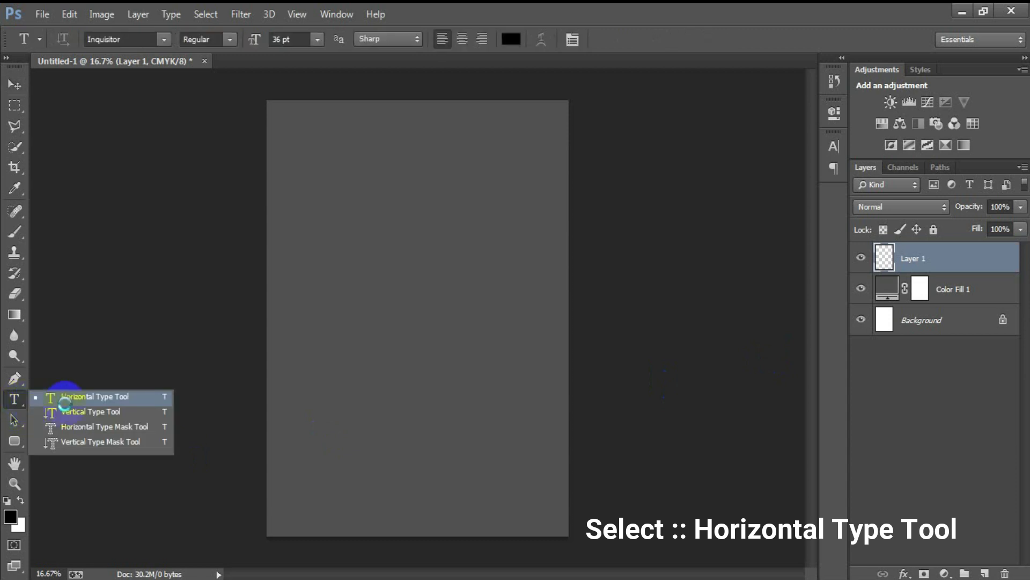
click(89, 389)
click(417, 251)
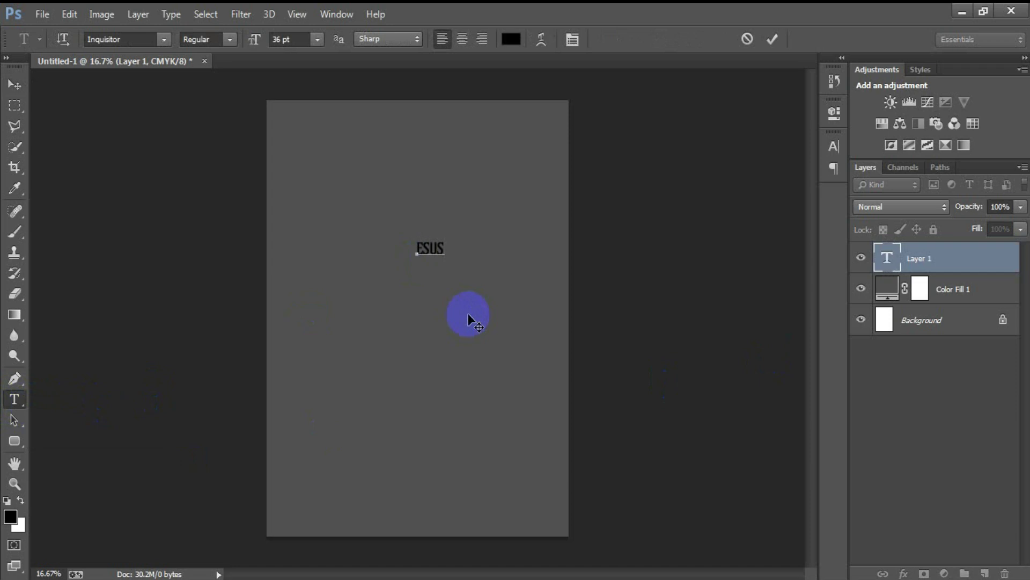
click(14, 84)
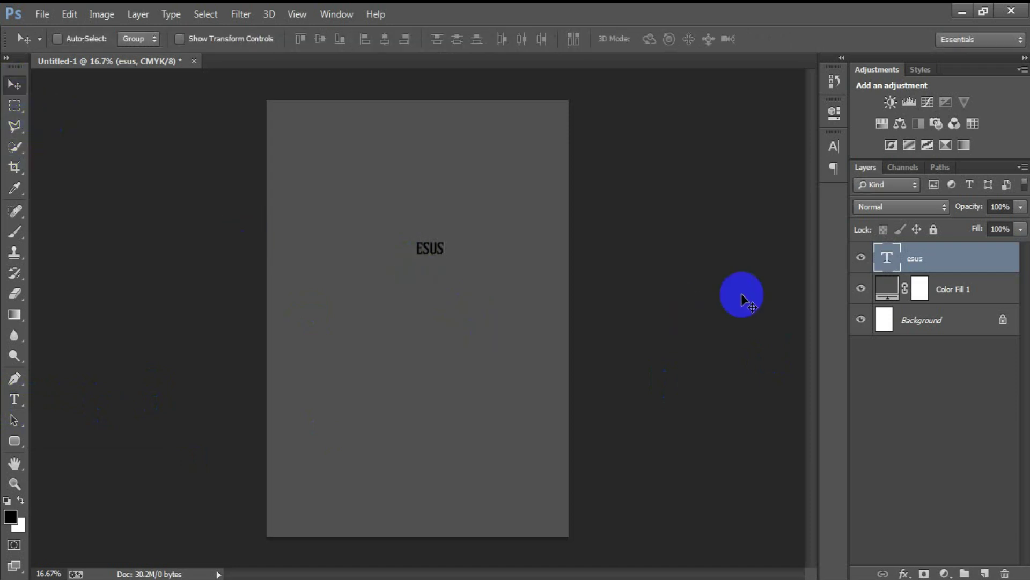
Change the font of the "esus" text to &Matchmaker.
click(833, 145)
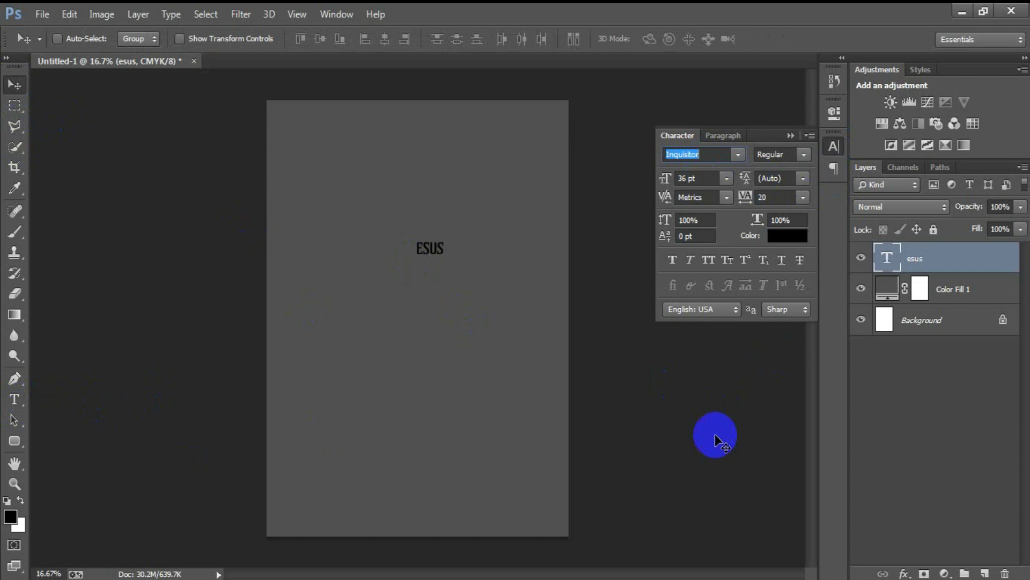
key(Return)
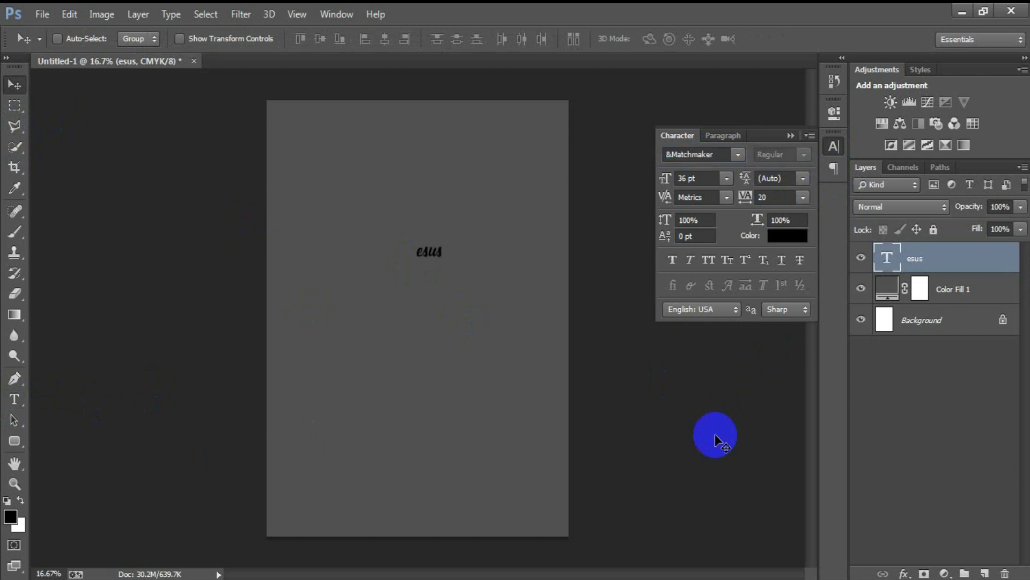
click(792, 135)
Move the "esus" text near the top of the page and scale it proportionally to about 477%.
drag(437, 253, 450, 161)
key(ctrl+t)
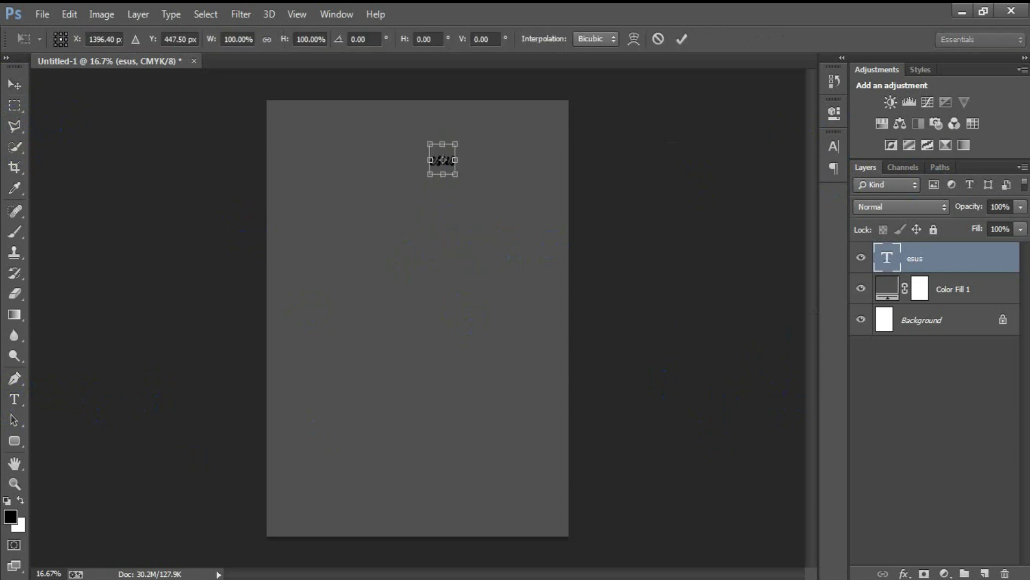
drag(458, 183, 497, 233)
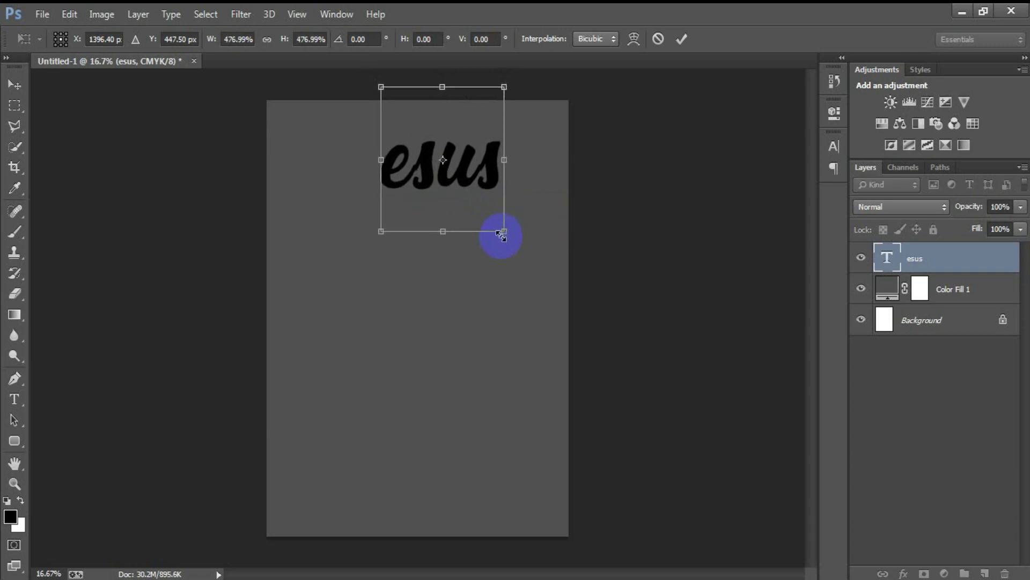
click(682, 38)
Center the "esus" text horizontally on the background layer.
ctrl+click(944, 317)
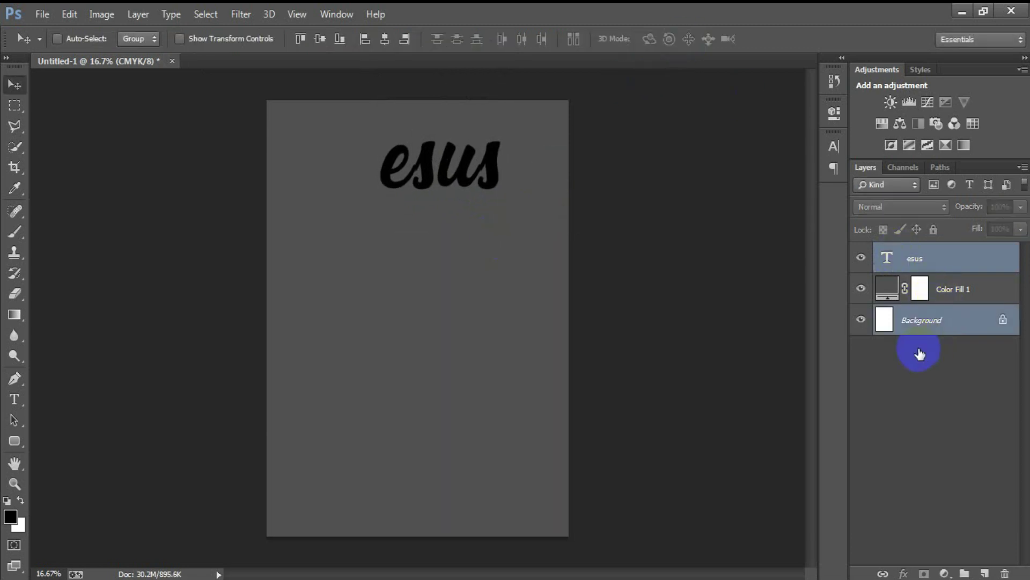
click(384, 39)
click(943, 264)
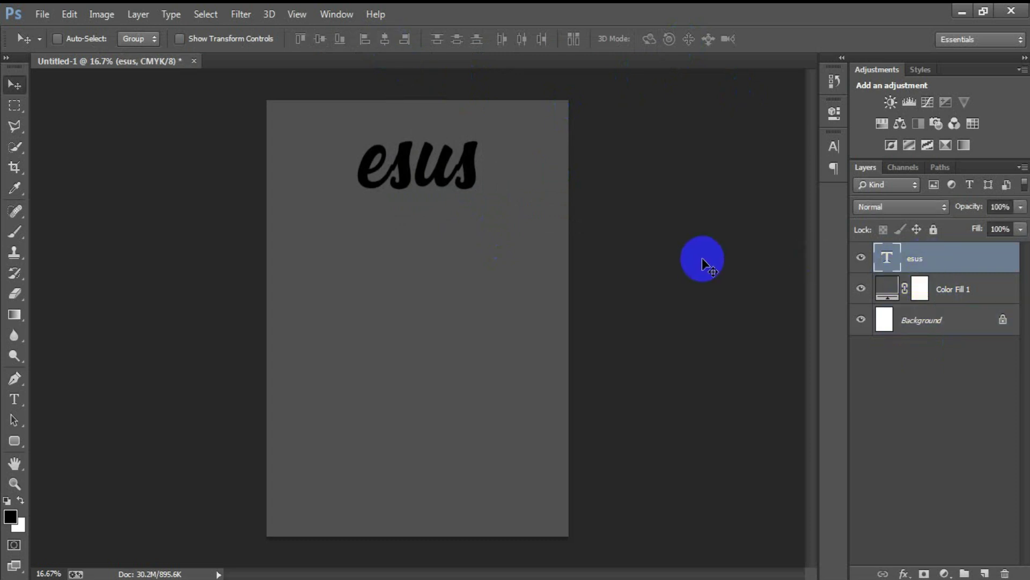
Nudge the "esus" text slightly right of center to leave room for an initial letter.
key(shift+Right)
key(shift+Right)
key(shift+Right)
key(shift+Right)
key(shift+Right)
key(shift+Right)
key(shift+Right)
key(shift+Right)
key(shift+Right)
key(shift+Right)
key(shift+Right)
key(shift+Right)
key(shift+Right)
key(shift+Right)
key(shift+Right)
key(shift+Right)
key(shift+Right)
key(shift+Right)
key(shift+Right)
key(shift+Right)
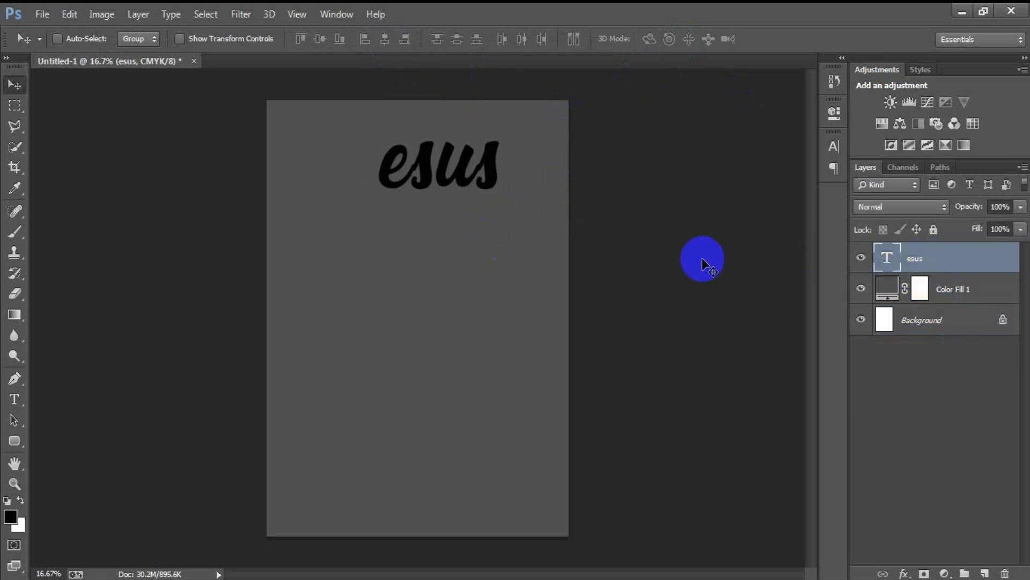
key(shift+Left)
key(shift+Left)
key(shift+Left)
key(shift+Left)
key(shift+Left)
key(shift+Left)
key(shift+Left)
key(shift+Left)
key(shift+Left)
key(shift+Left)
key(shift+Left)
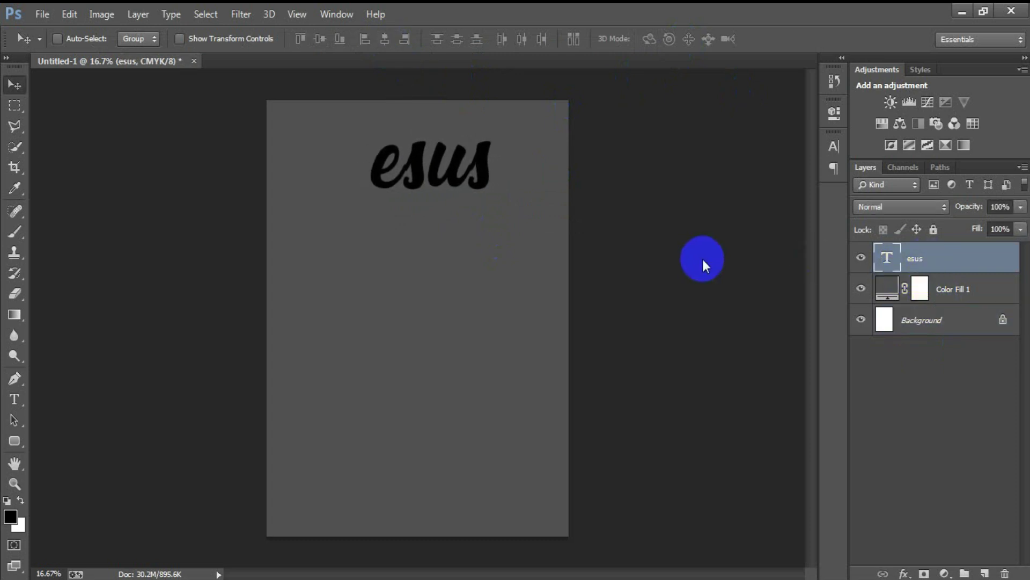
Place the green glitter texture as a linked image over the upper part of the page and rasterize its layer.
click(43, 15)
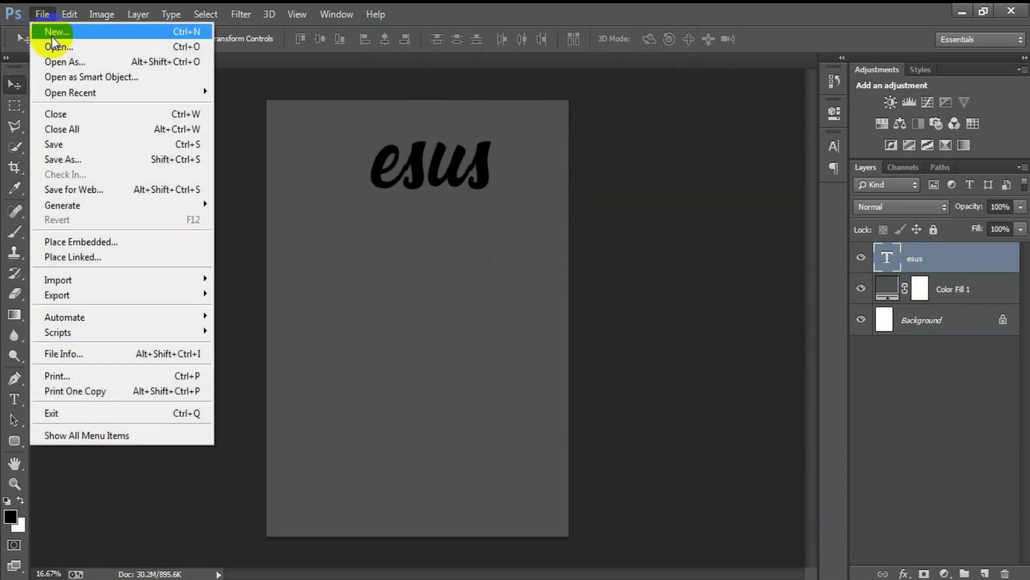
click(133, 258)
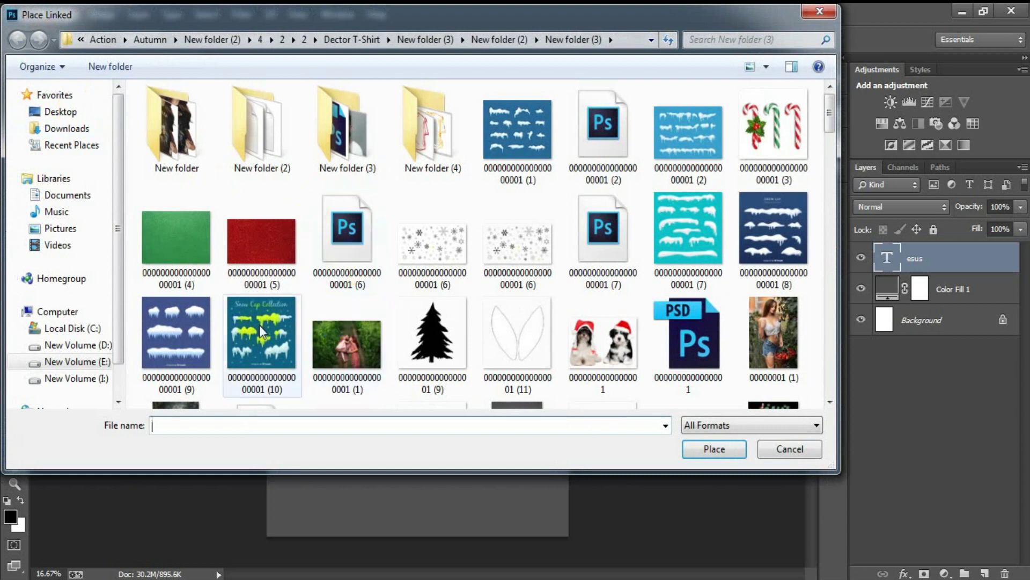
click(182, 253)
click(713, 448)
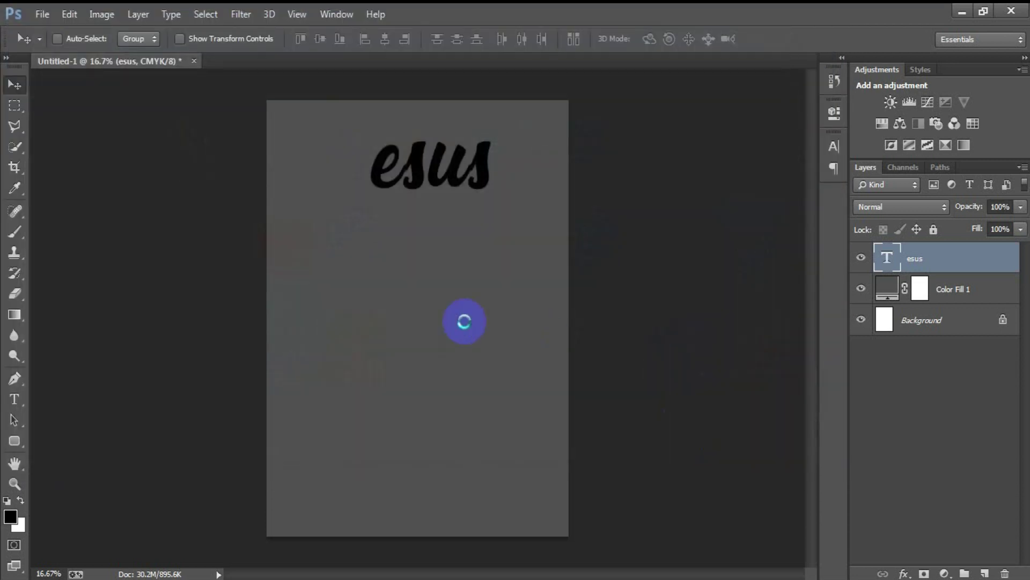
drag(467, 321, 487, 221)
click(529, 38)
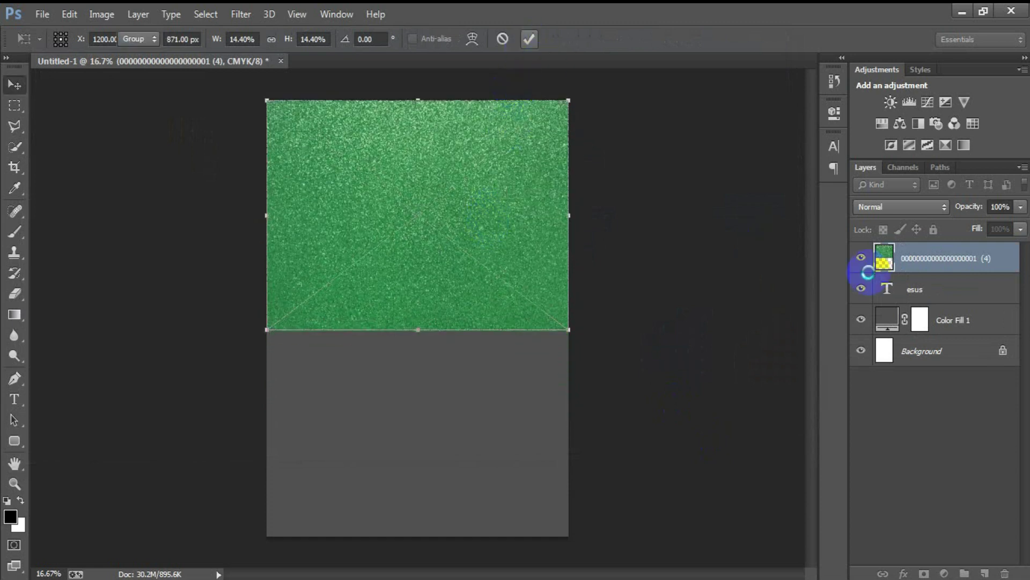
right_click(968, 266)
click(725, 301)
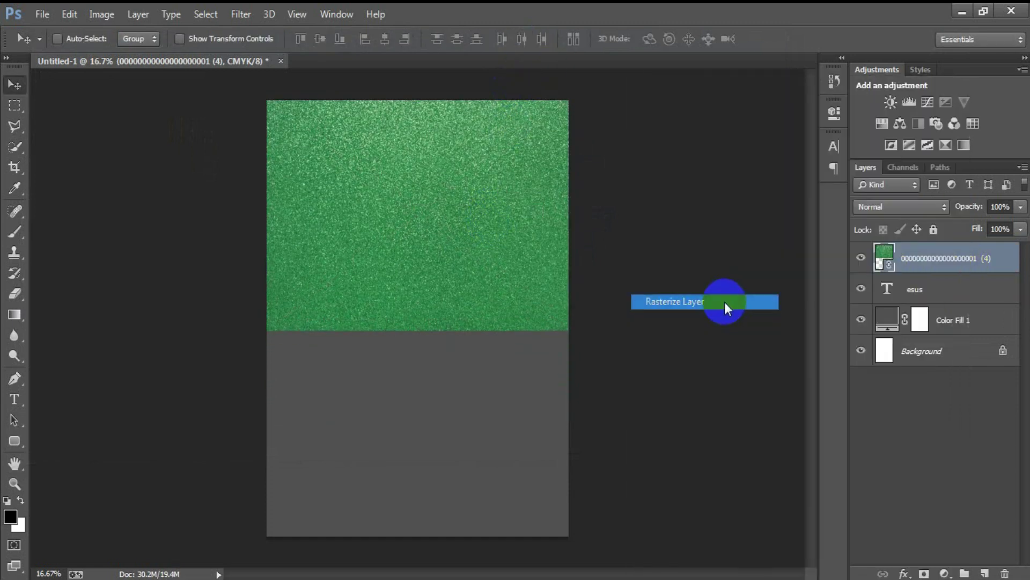
Compare the glitter texture and "esus" text layers by switching their visibility off and on.
click(861, 260)
click(862, 260)
click(861, 260)
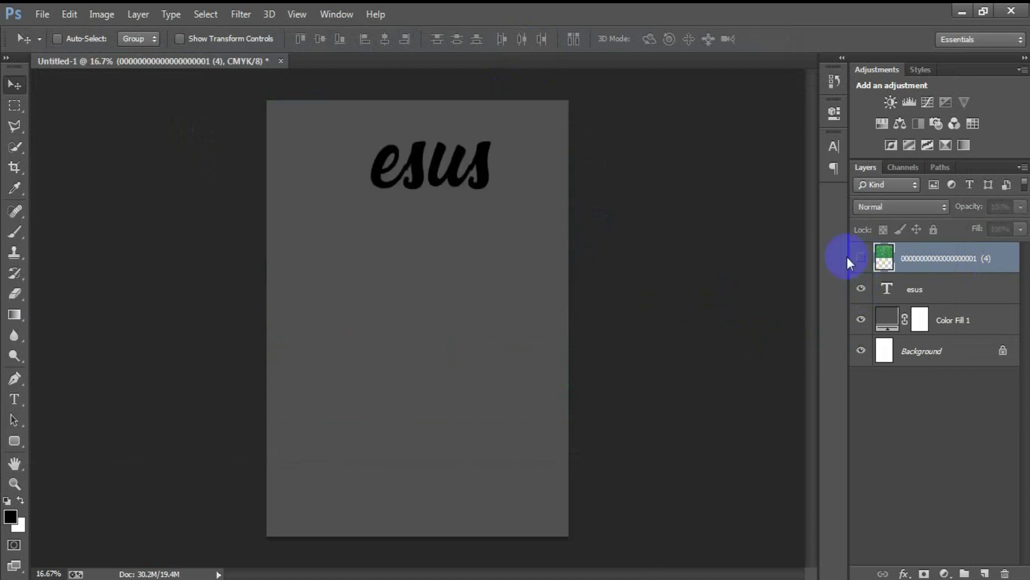
click(879, 298)
click(861, 289)
click(861, 289)
click(861, 289)
click(862, 288)
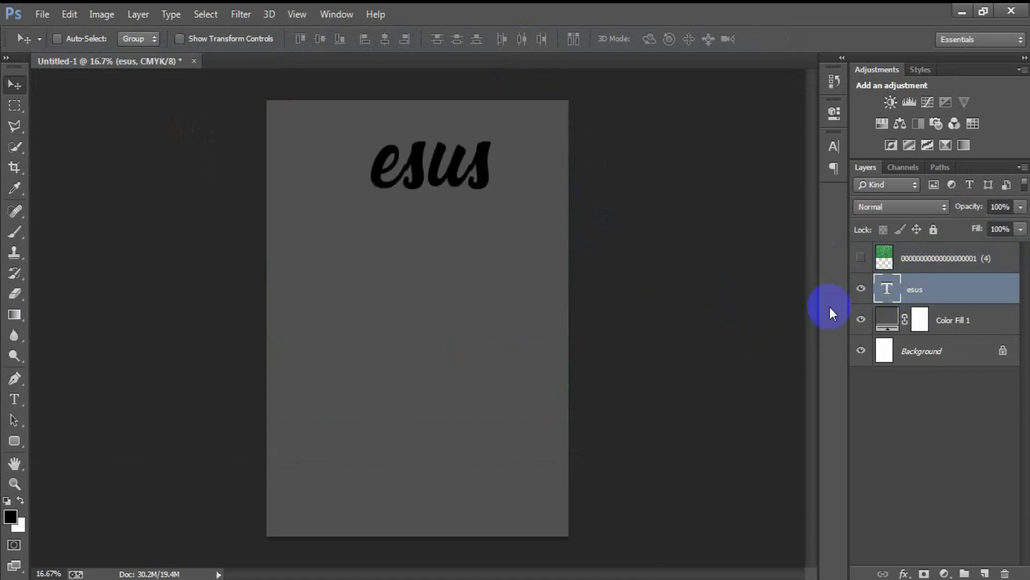
Mask the visible green glitter texture with a selection of the "esus" text shape.
ctrl+click(886, 289)
click(919, 262)
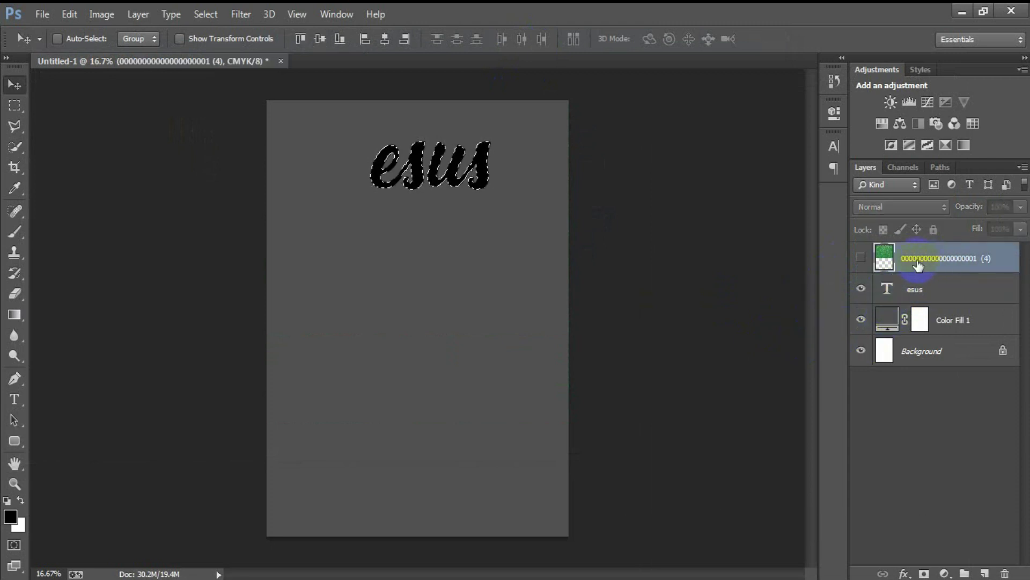
click(860, 259)
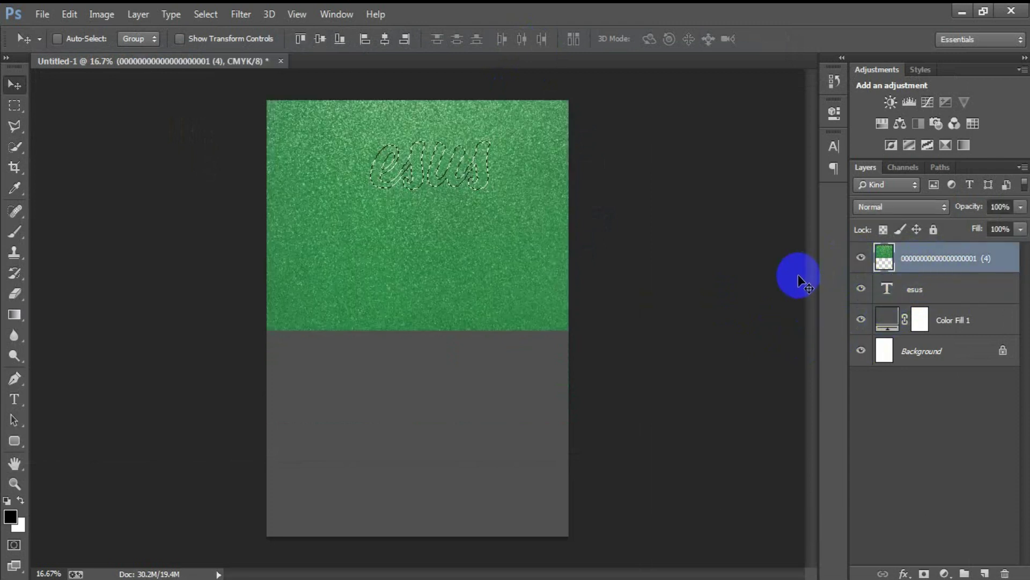
click(924, 573)
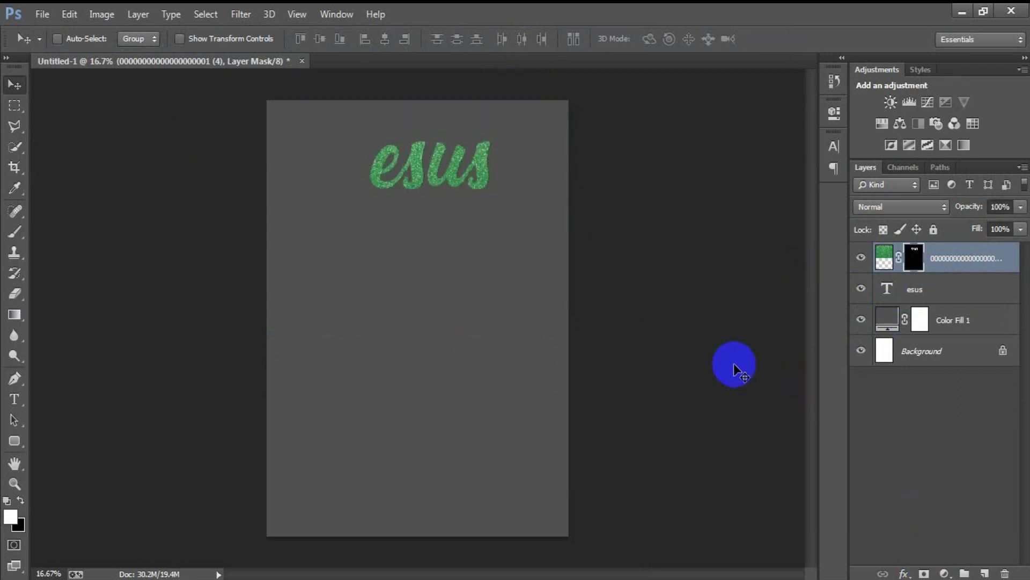
Merge the masked glitter texture with the "esus" text layer and check the merged layer.
shift+click(916, 294)
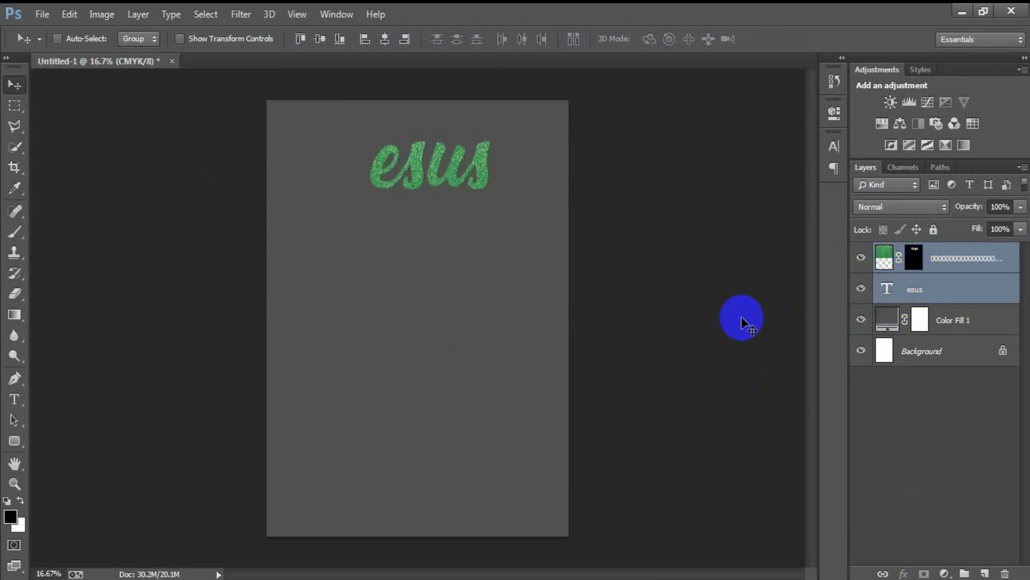
key(ctrl+e)
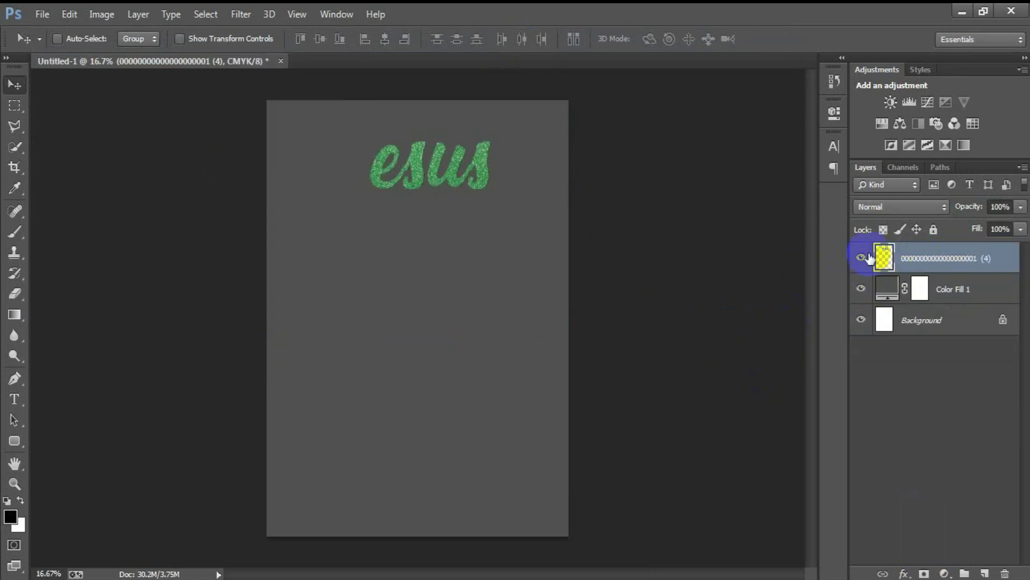
click(862, 257)
click(861, 257)
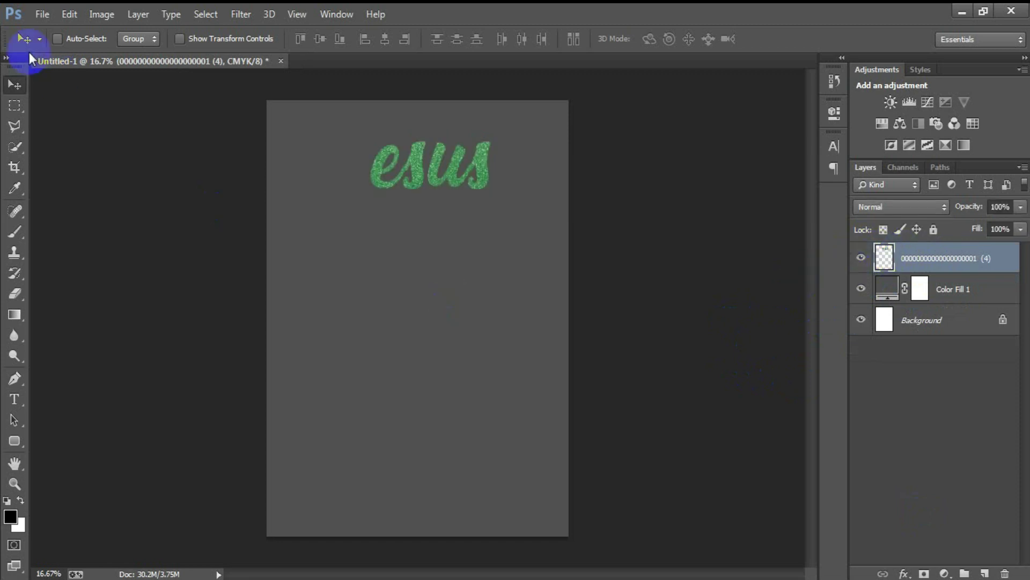
Place the candy cane image with the red bow as a linked image on the page.
click(37, 15)
click(95, 252)
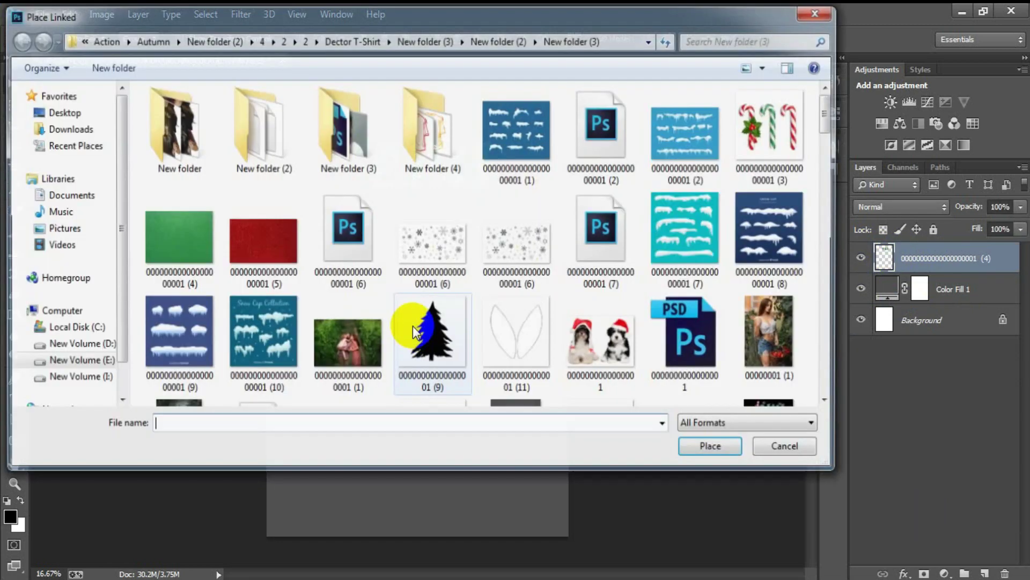
click(445, 329)
scroll(445, 333, down, 2)
click(577, 247)
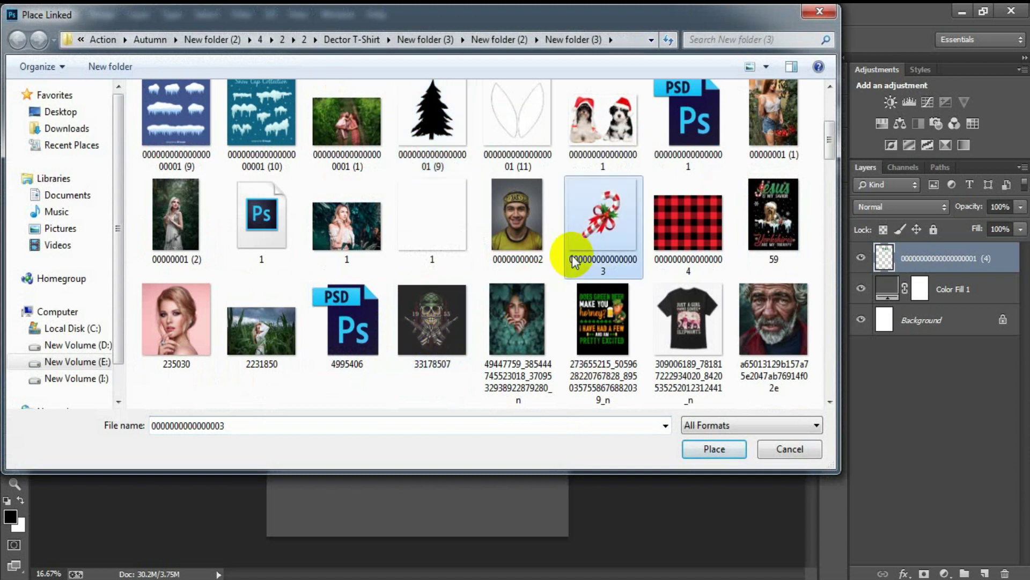
click(718, 445)
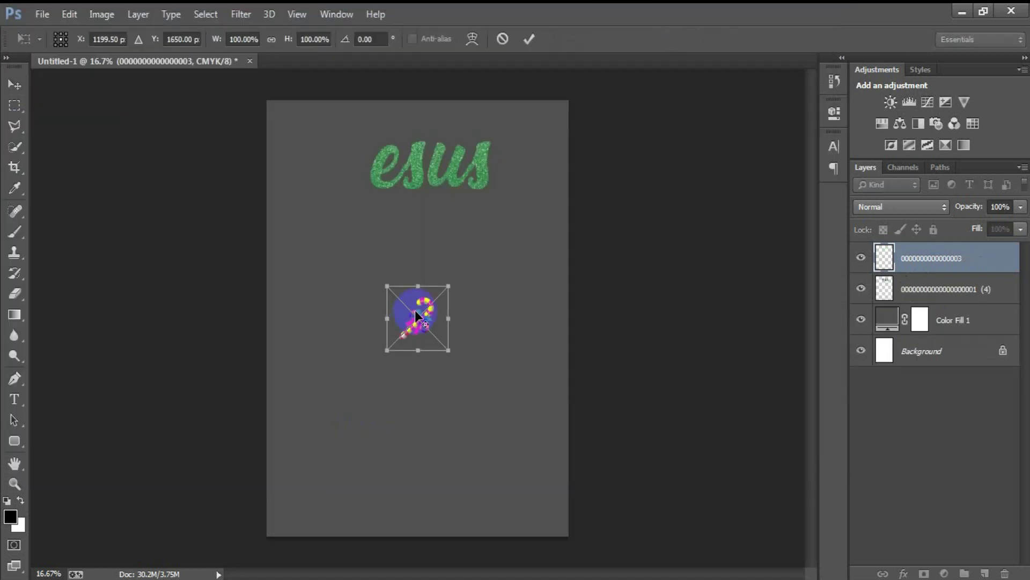
Flip the candy cane vertically, scale it to about 186%, rotate it about -127° and position it as the J before "esus".
right_click(418, 315)
click(457, 533)
drag(472, 472, 478, 207)
drag(417, 369, 359, 180)
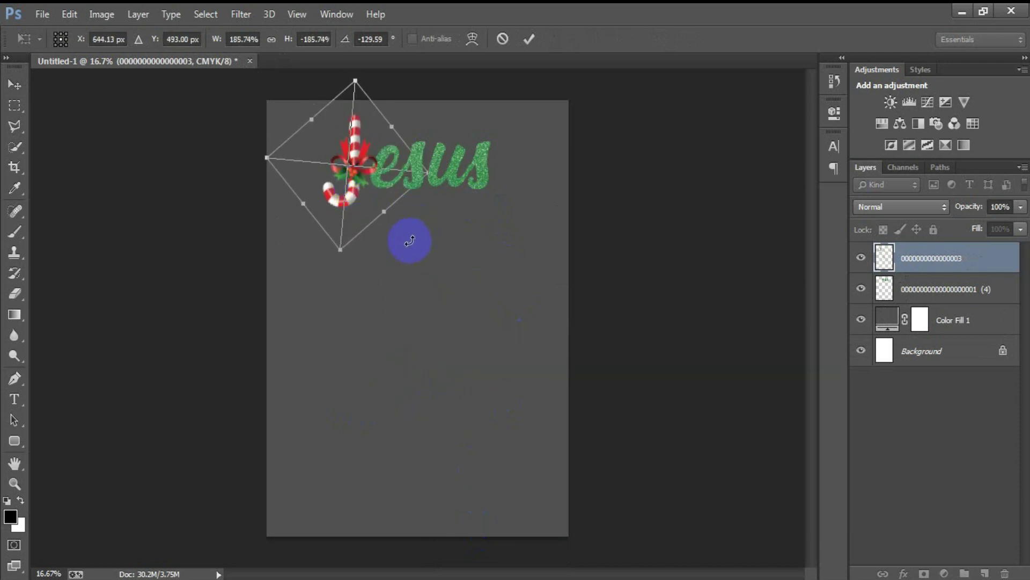
drag(501, 278, 500, 284)
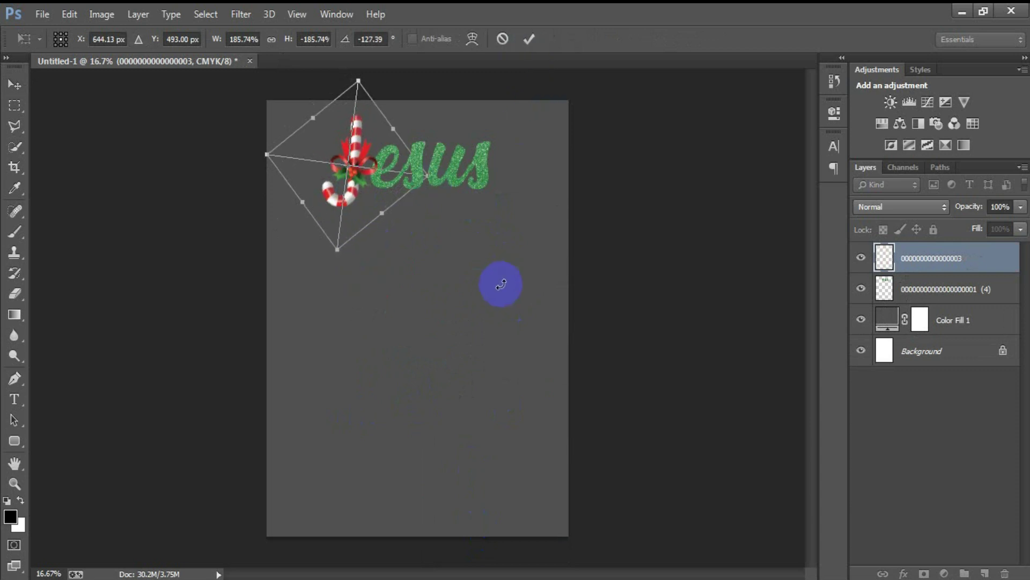
click(529, 38)
Nudge the candy cane right and slightly down, closer to the "esus" lettering.
key(shift+Right)
key(shift+Right)
key(shift+Right)
key(shift+Right)
key(shift+Right)
key(shift+Right)
key(shift+Right)
key(shift+Right)
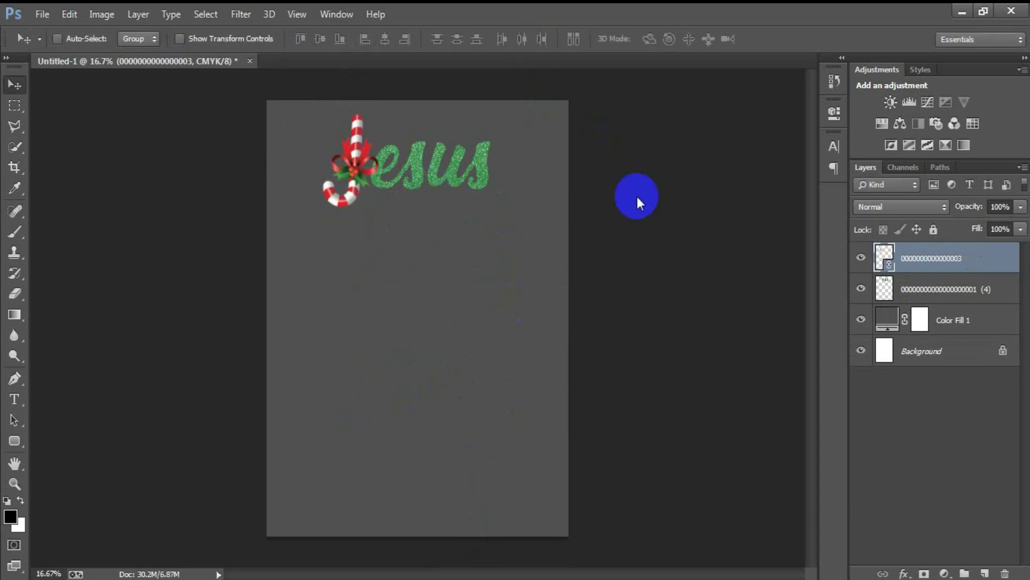
key(shift+Down)
key(shift+Down)
key(shift+Down)
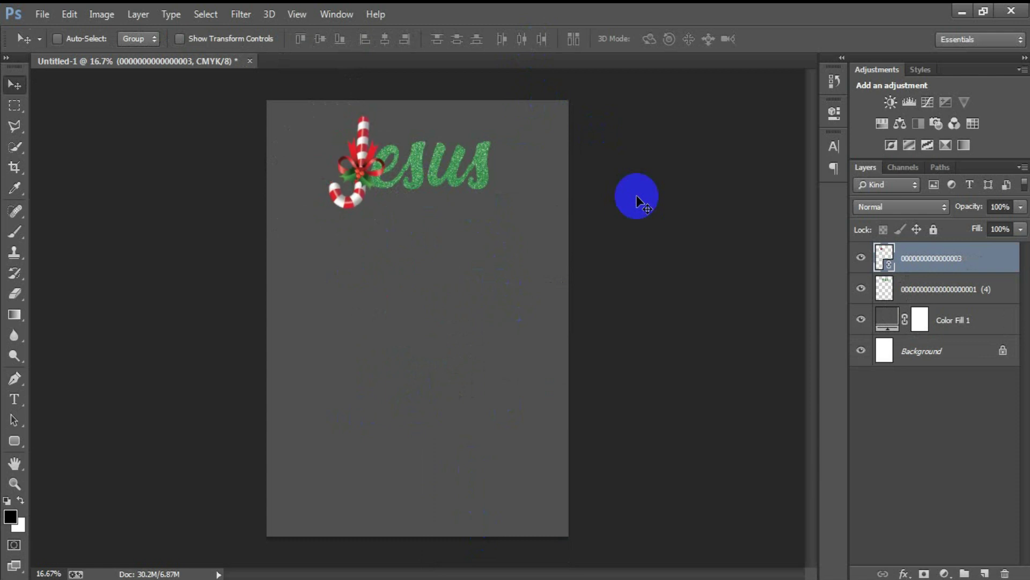
Scale the candy cane down slightly to suit the height of the "esus" lettering.
key(ctrl+t)
drag(344, 252, 346, 246)
click(529, 39)
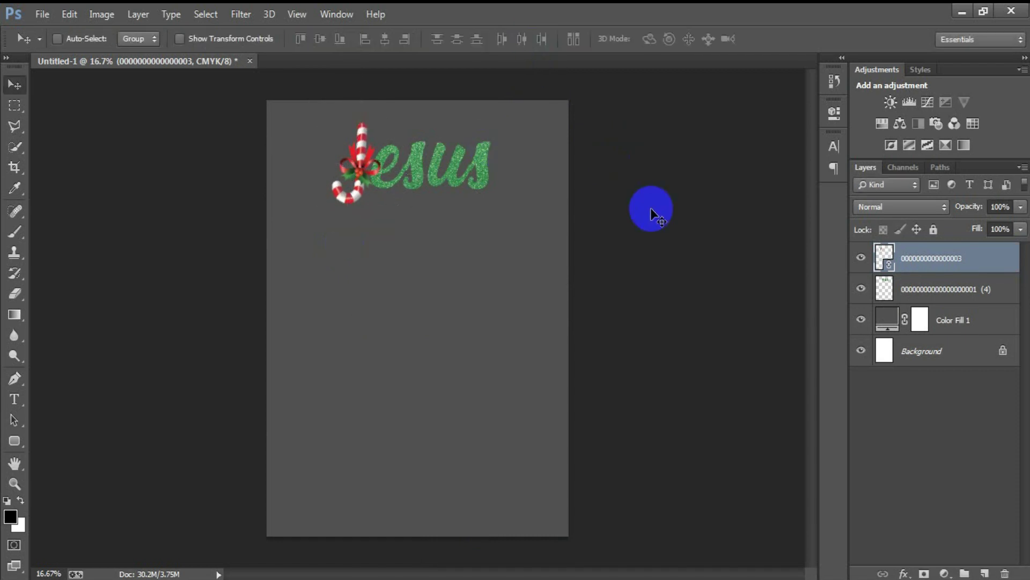
Nudge the candy cane slightly right, closer to "esus", and shift the candy cane and lettering together slightly right.
key(shift+Right)
key(shift+Right)
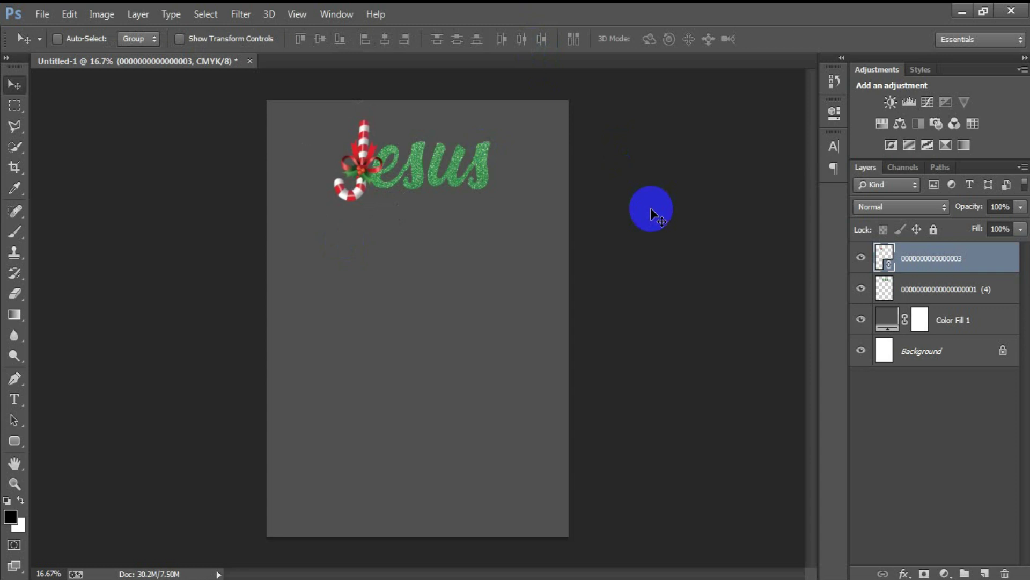
shift+click(939, 290)
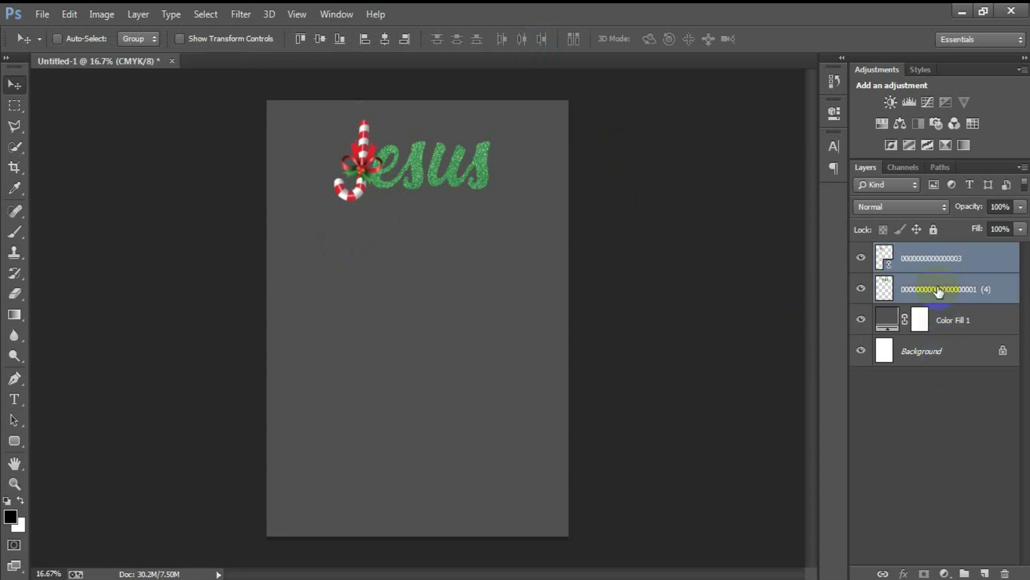
key(shift+Right)
key(shift+Right)
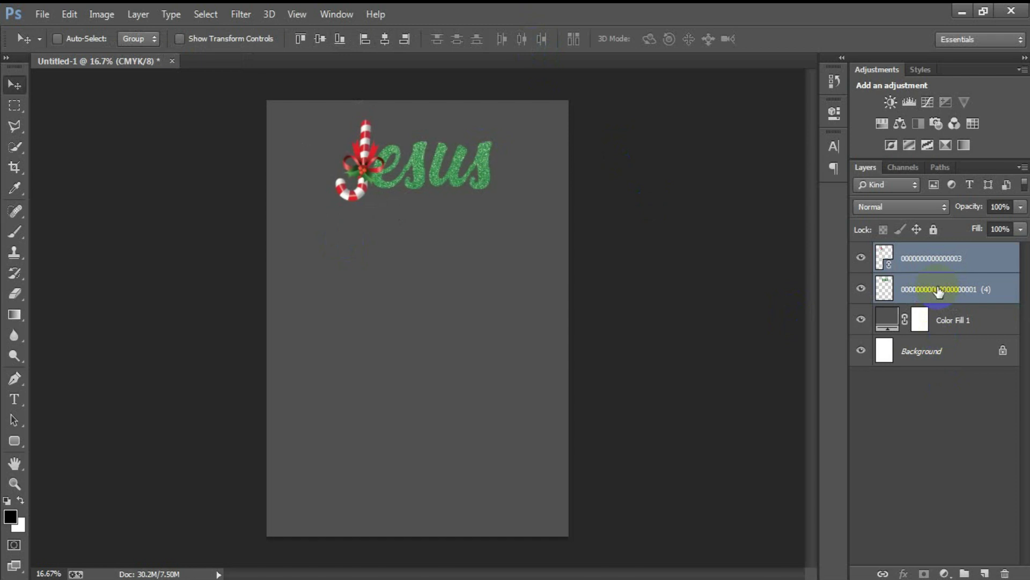
Add a new layer above the candy cane and enter the text "IS MY SAVIOR" on the page below the lettering.
click(926, 263)
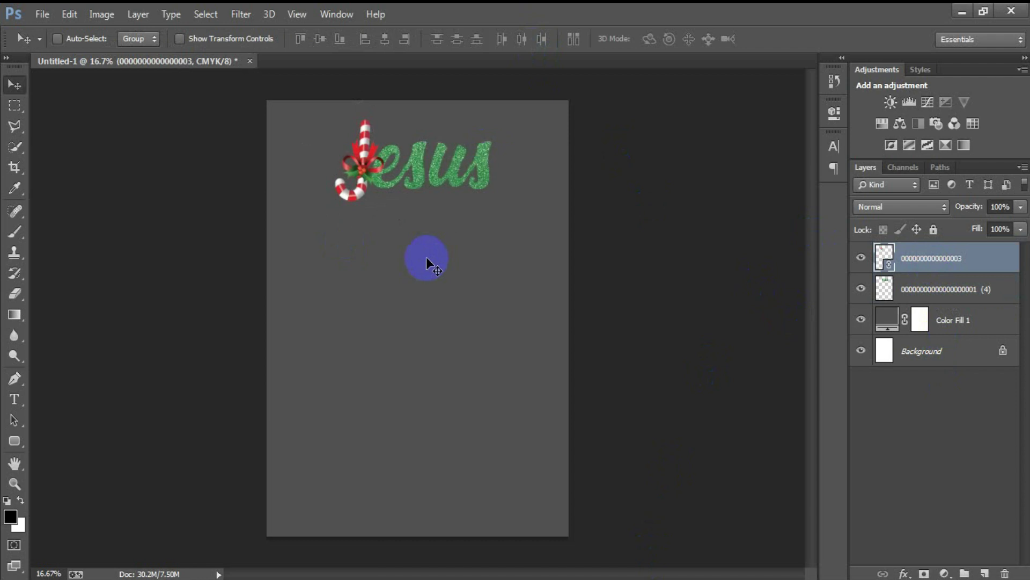
click(985, 573)
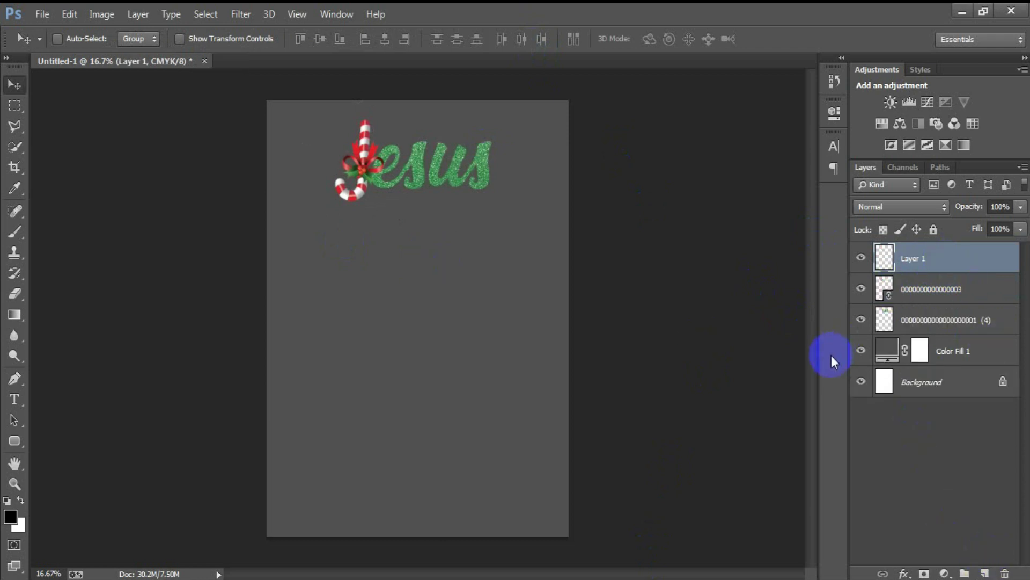
click(14, 399)
click(353, 301)
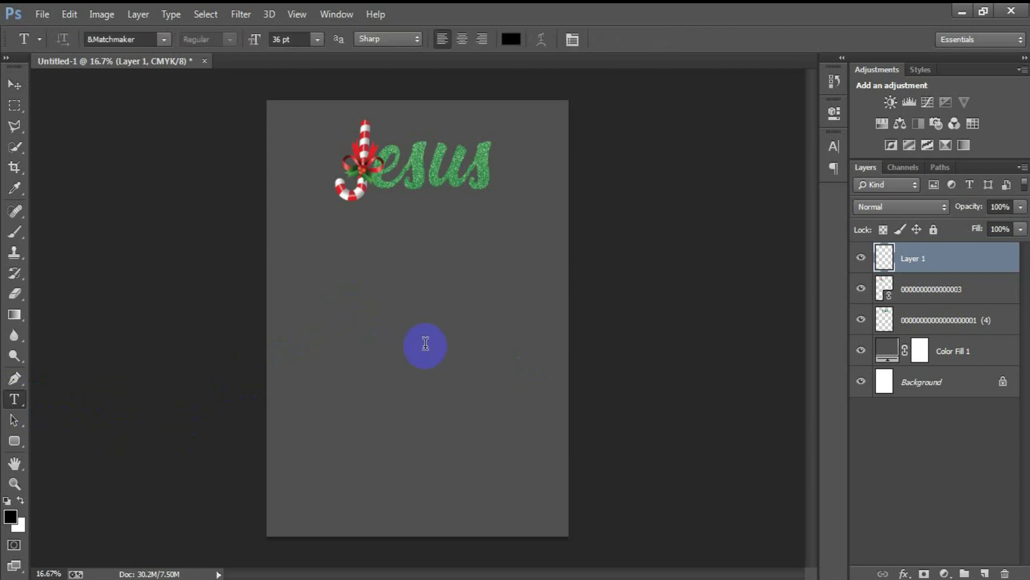
text(IS MY SAVIOR)
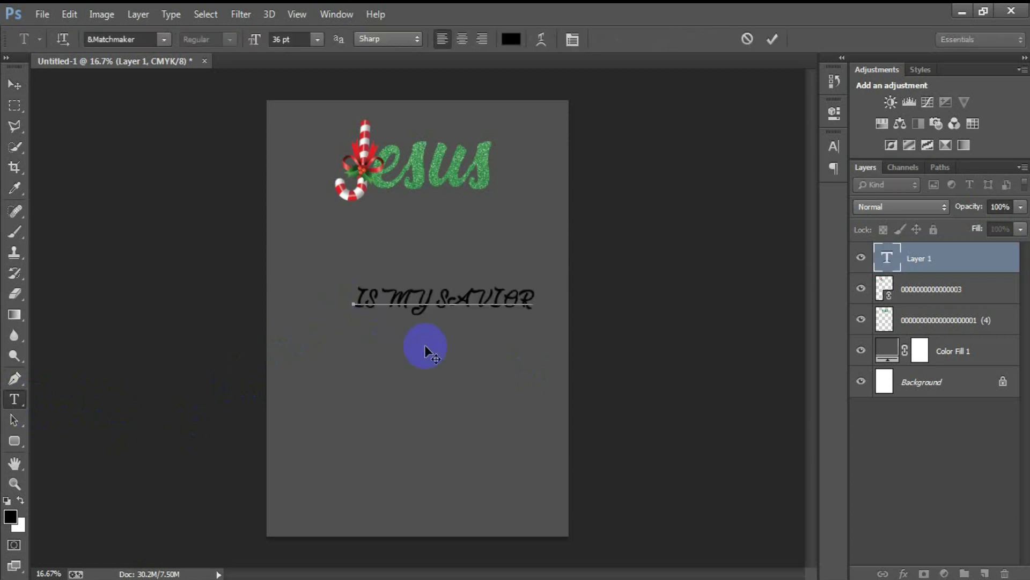
Set the "IS MY SAVIOR" text to the Inquisitor font and colour it white.
click(14, 84)
click(834, 146)
click(694, 155)
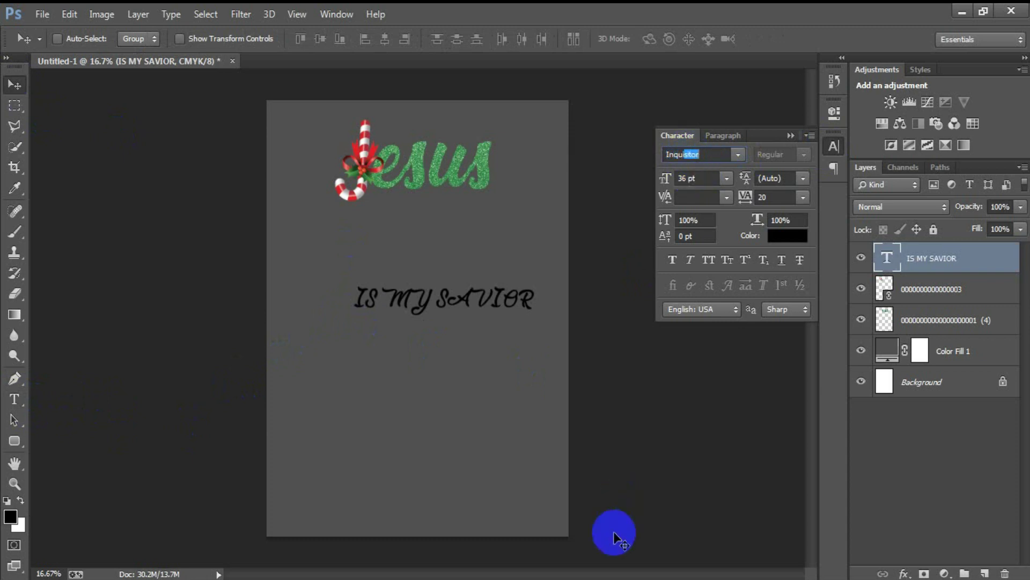
key(Return)
click(788, 235)
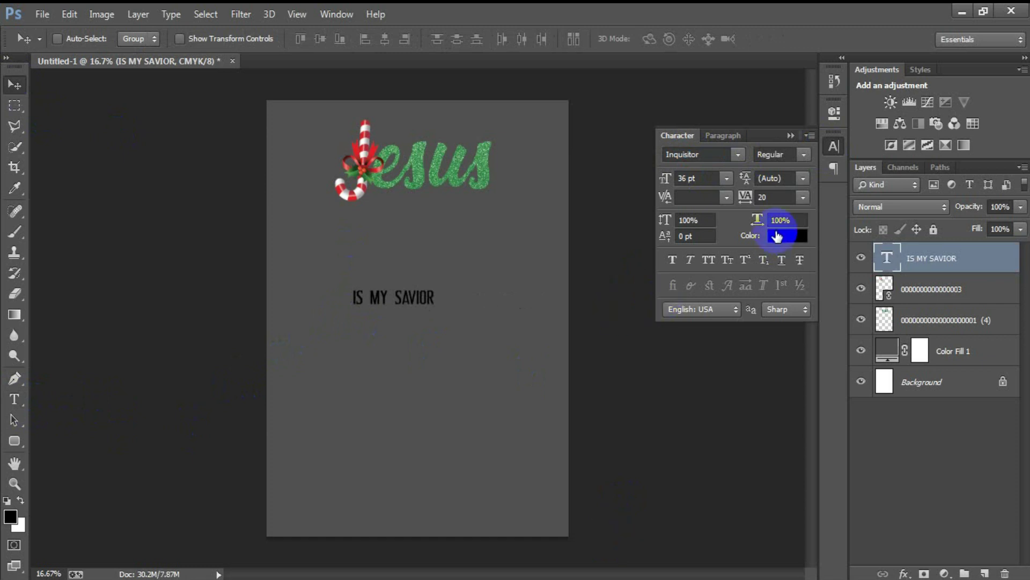
drag(671, 237, 617, 182)
click(962, 171)
Move "IS MY SAVIOR" directly beneath "esus" and scale it up to about 46.6 pt to match the lettering's width.
key(v)
drag(416, 306, 487, 215)
key(ctrl+t)
click(681, 39)
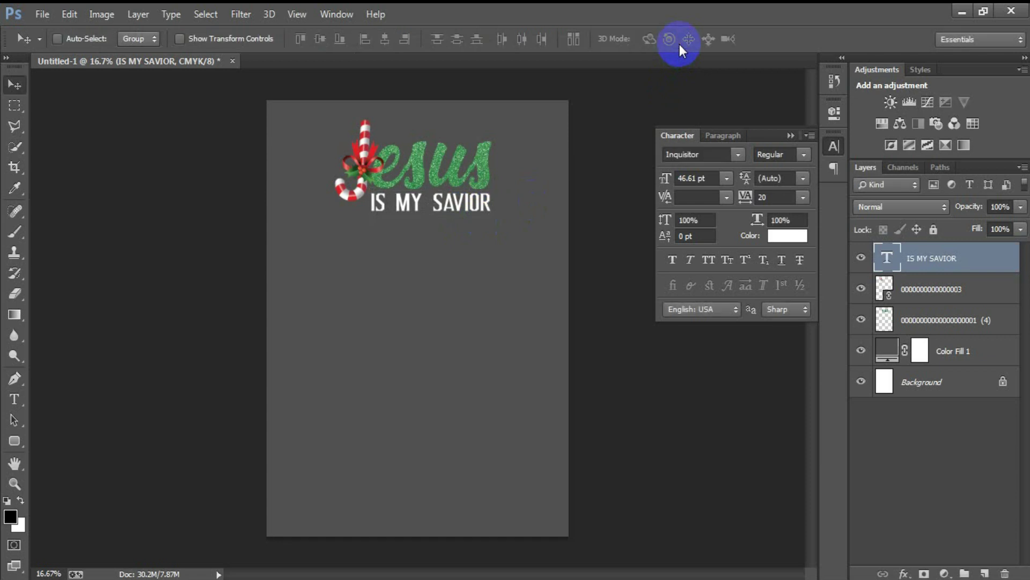
Rotate the candy cane slightly to about -125.9°.
click(977, 291)
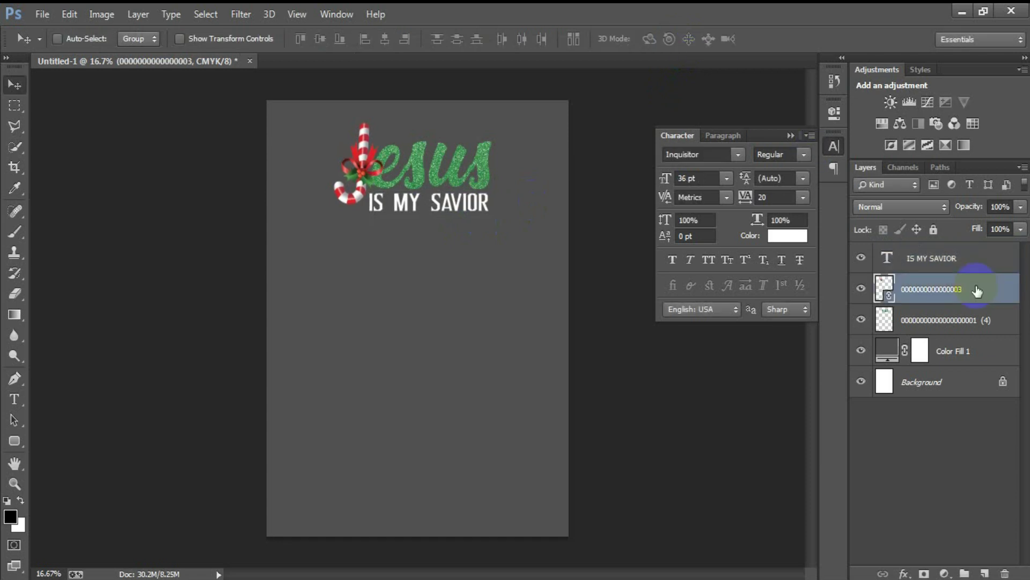
key(ctrl+t)
drag(506, 345, 506, 353)
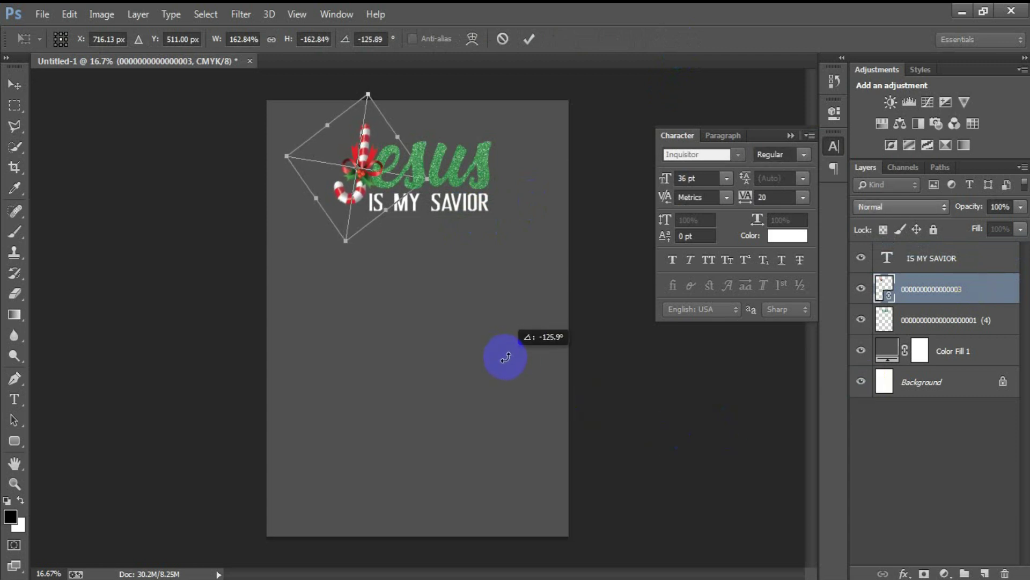
click(529, 39)
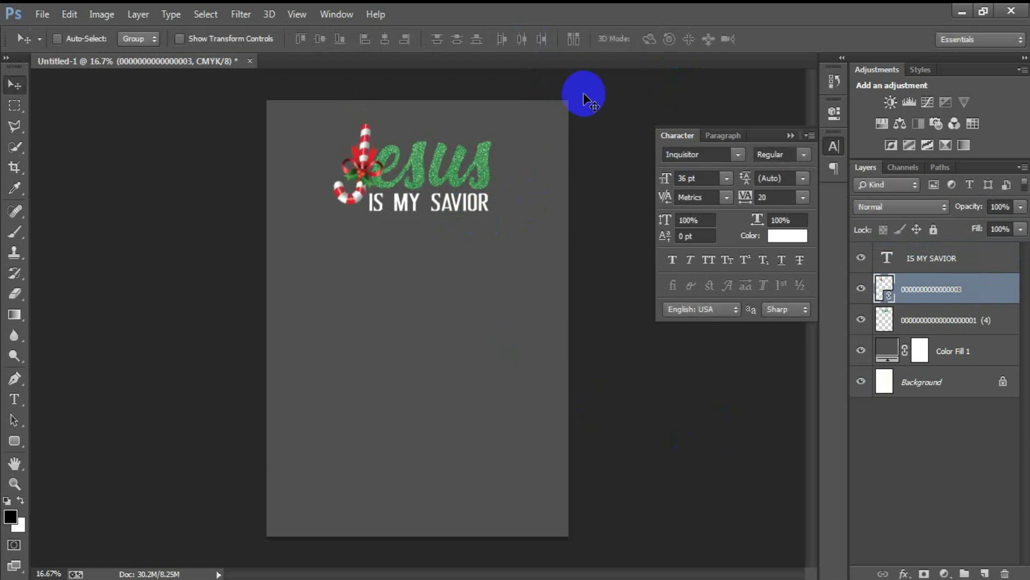
Scale up the text, candy cane and "esus" layers together until the "IS MY SAVIOR" text is about 60 pt.
click(938, 260)
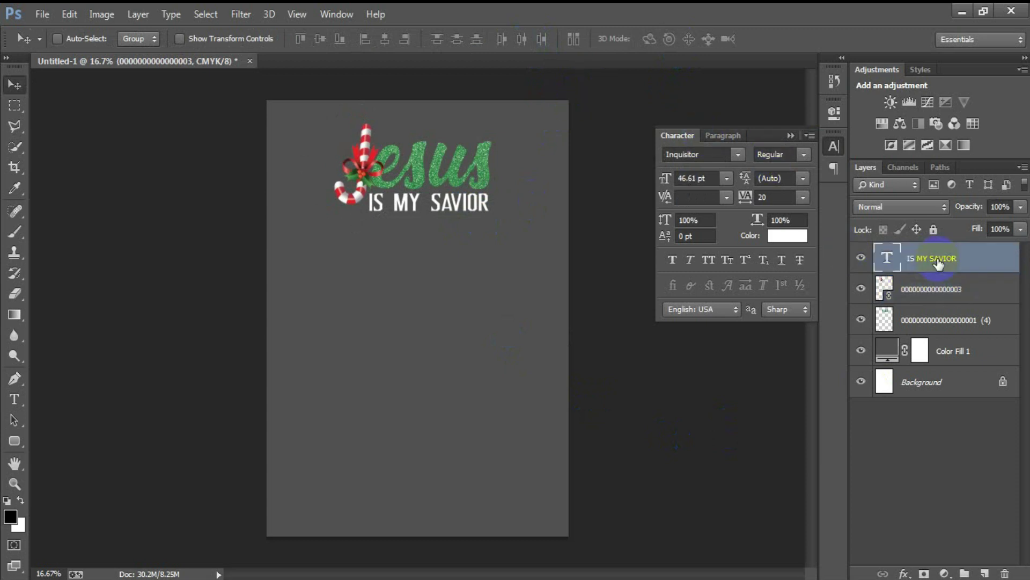
key(shift+Left)
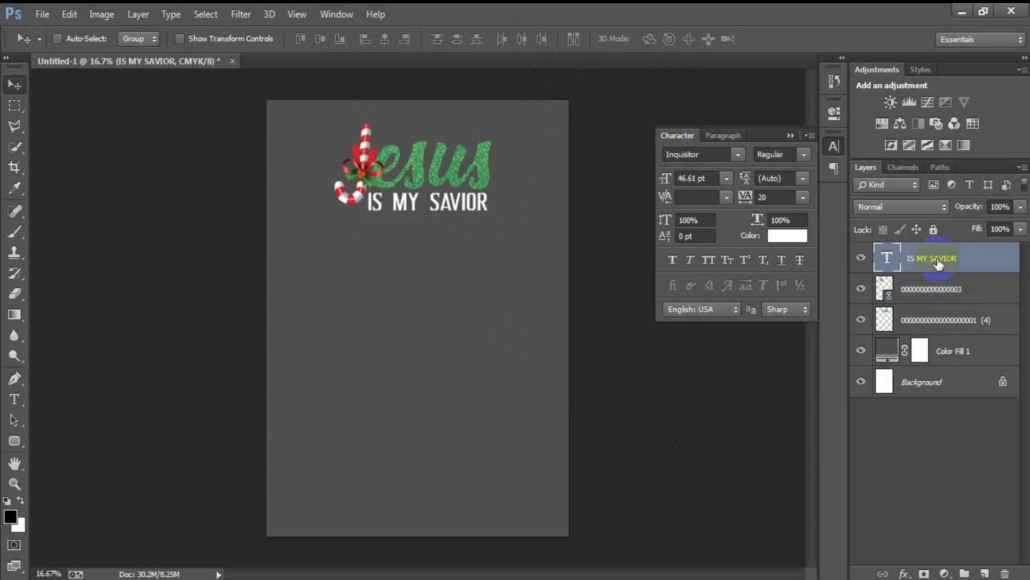
key(shift+Right)
shift+click(945, 321)
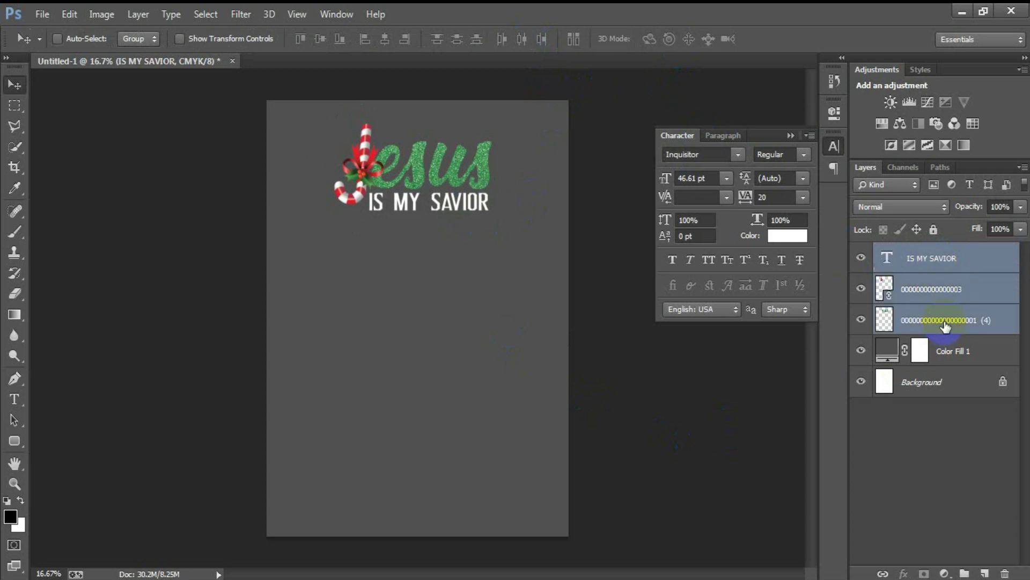
key(ctrl+t)
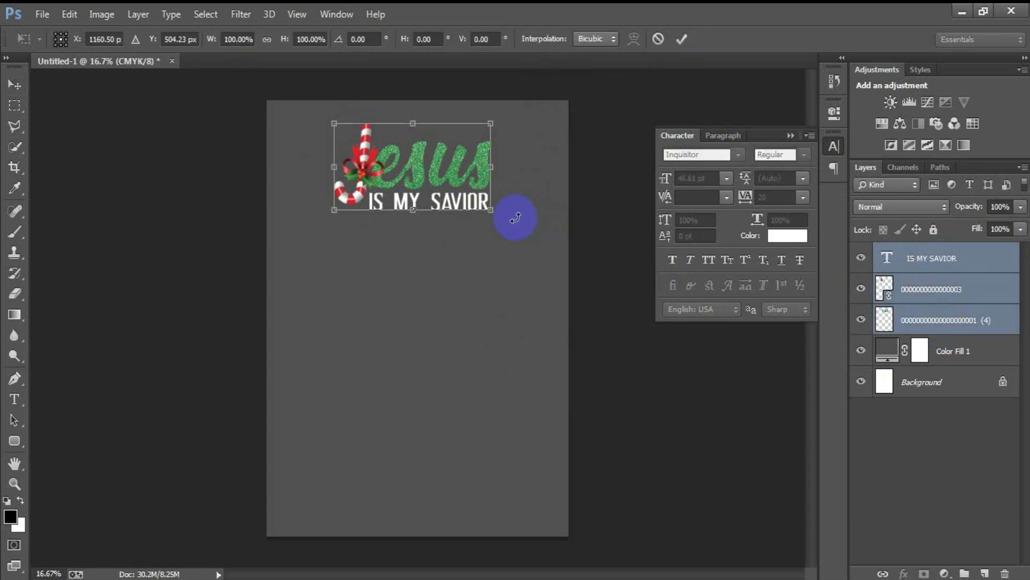
drag(491, 211, 516, 224)
click(681, 39)
Nudge the whole enlarged design slightly right and down on the page, and put away the character settings.
key(Right)
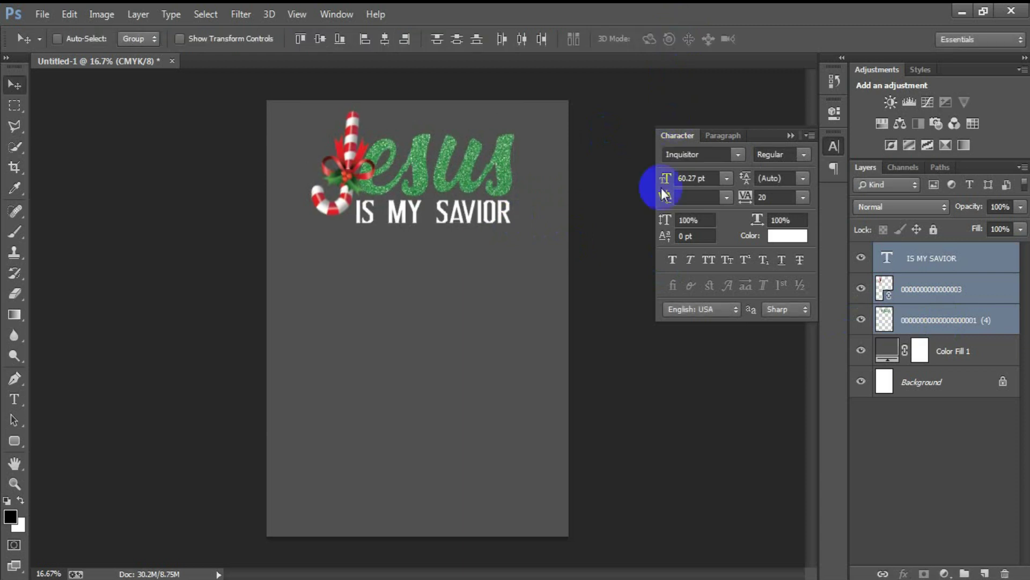
key(Down)
key(Up)
key(Up)
key(Up)
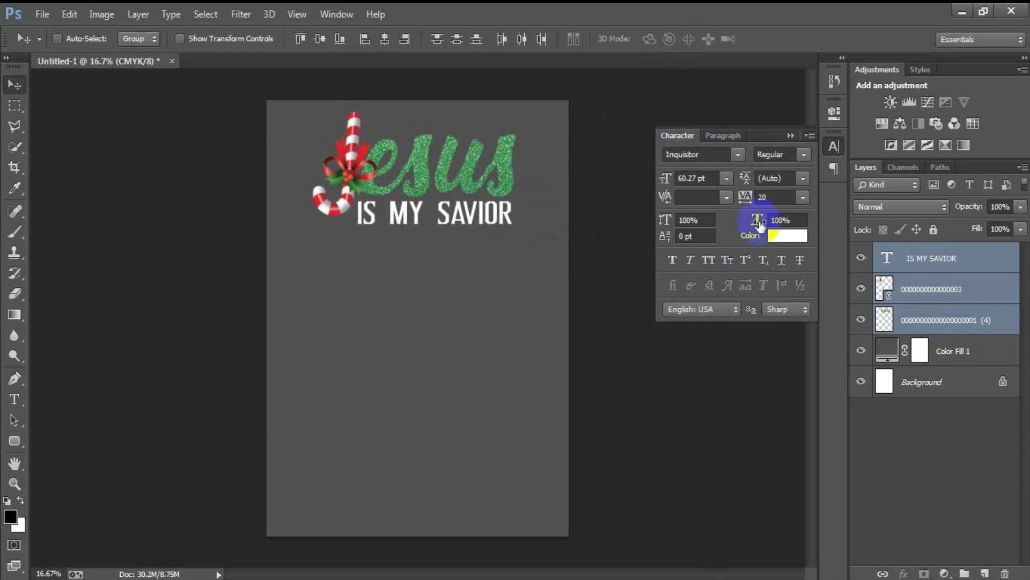
click(791, 138)
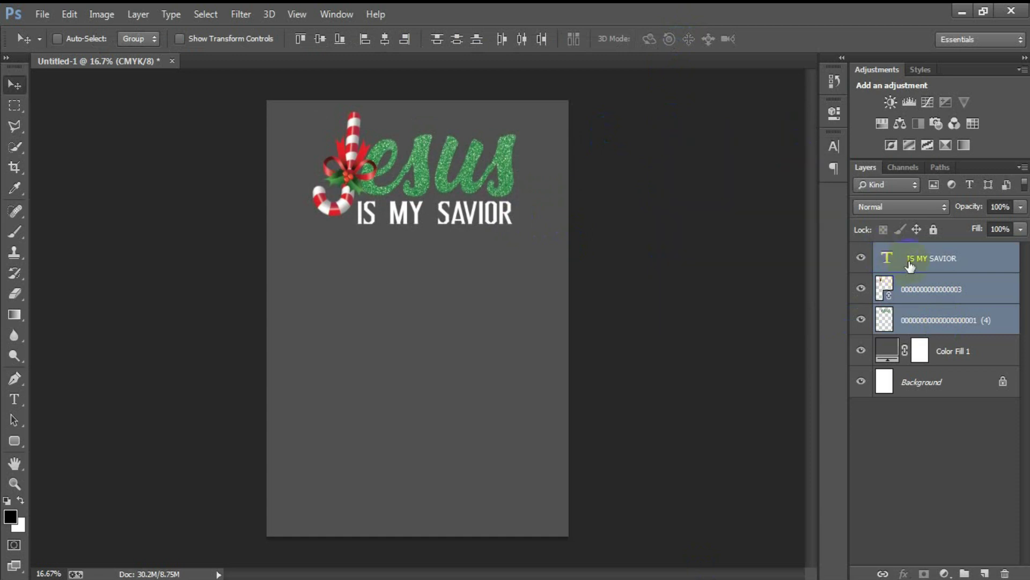
Scale the "IS MY SAVIOR" text down to about 92%.
click(910, 263)
key(ctrl+t)
drag(512, 230, 507, 228)
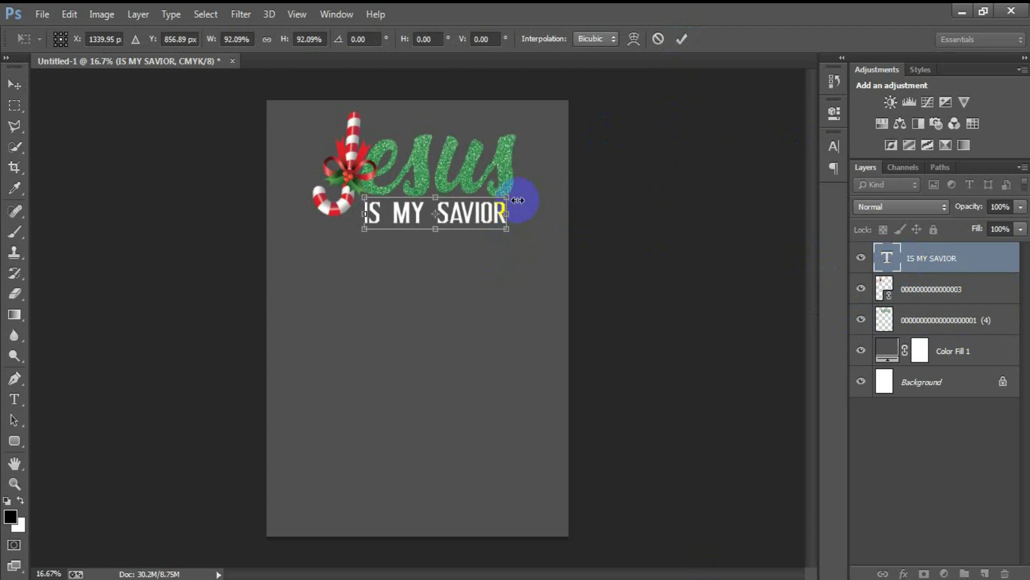
click(682, 38)
Nudge "IS MY SAVIOR" left and slightly up so it sits close beneath "esus" beside the candy cane's hook.
key(shift+Left)
key(shift+Left)
key(shift+Left)
key(shift+Left)
key(shift+Up)
key(shift+Up)
key(shift+Up)
key(shift+Left)
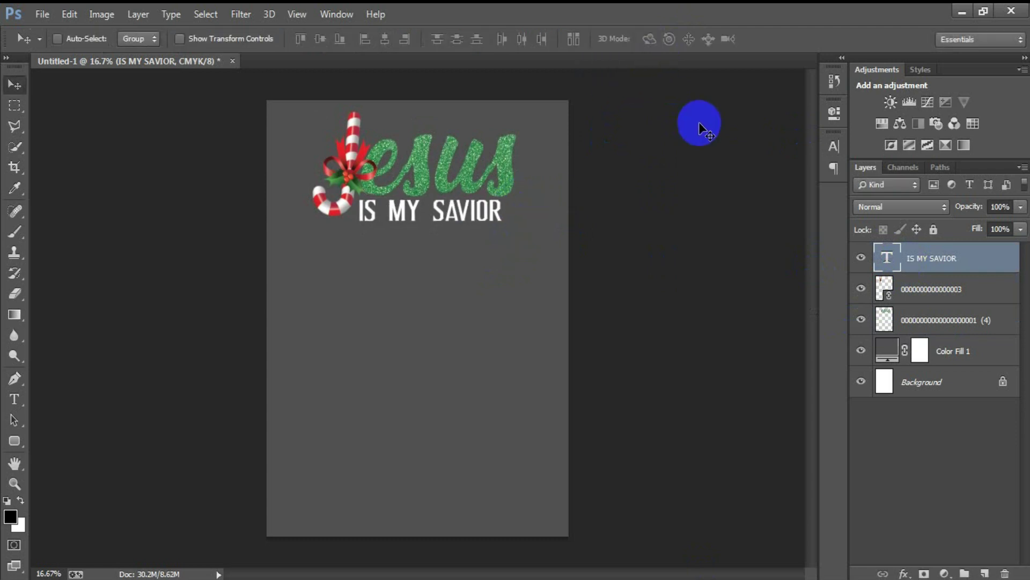
key(Left)
key(Left)
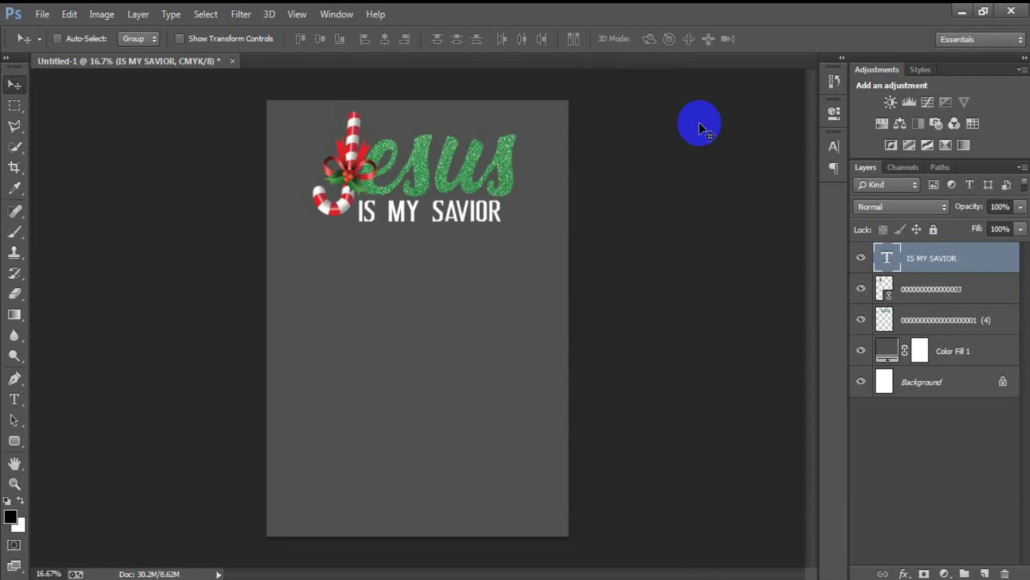
Open the snow-and-icicles EPS file whose name ends in "(2)", rasterizing it at 300 pixels/inch in CMYK Color.
click(42, 13)
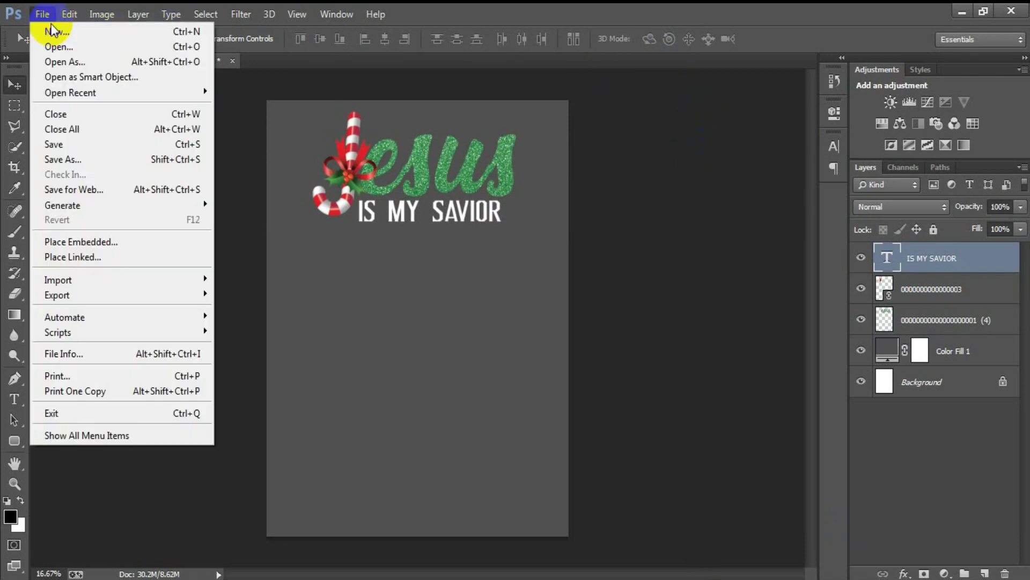
click(59, 48)
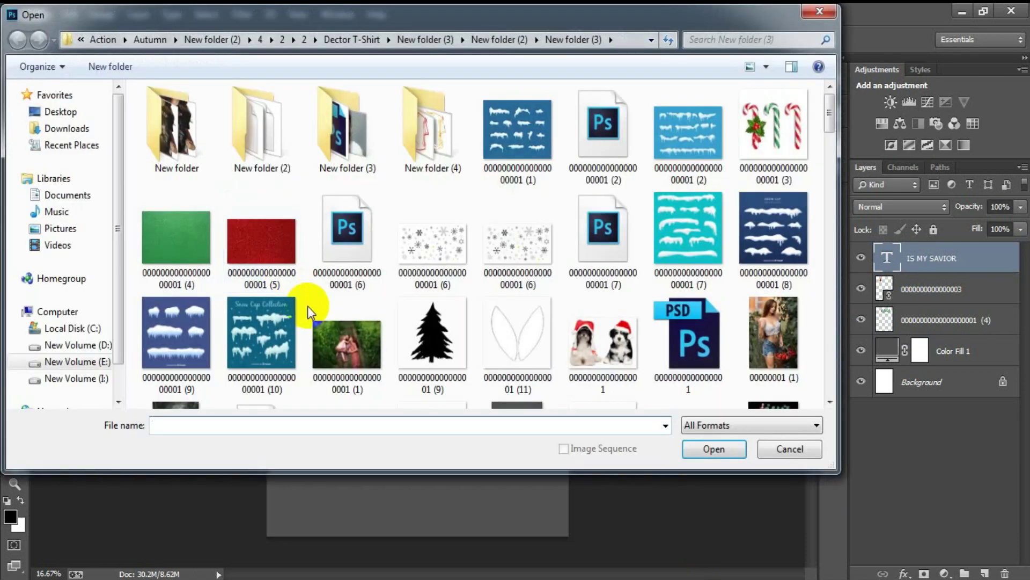
click(602, 155)
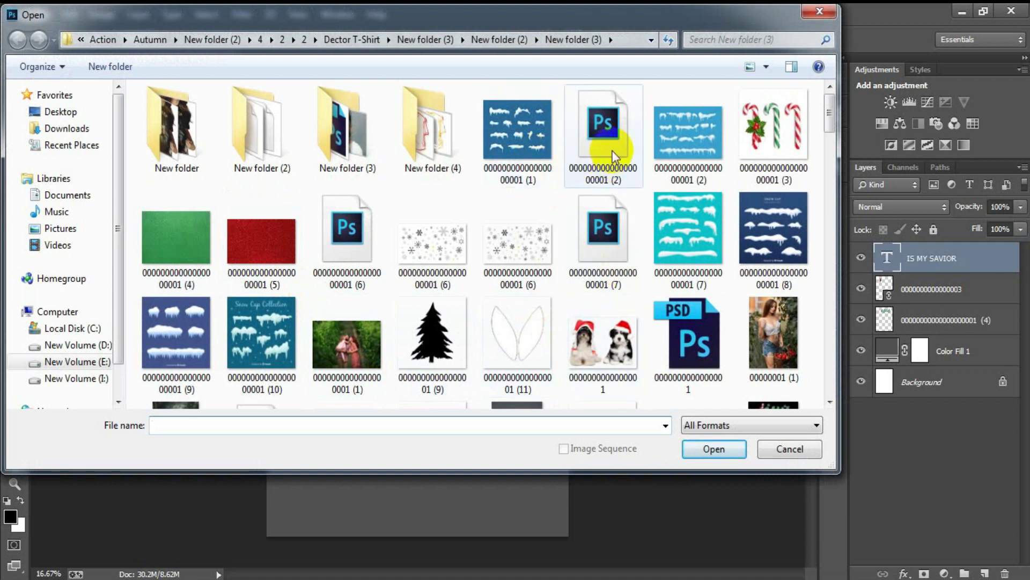
click(696, 446)
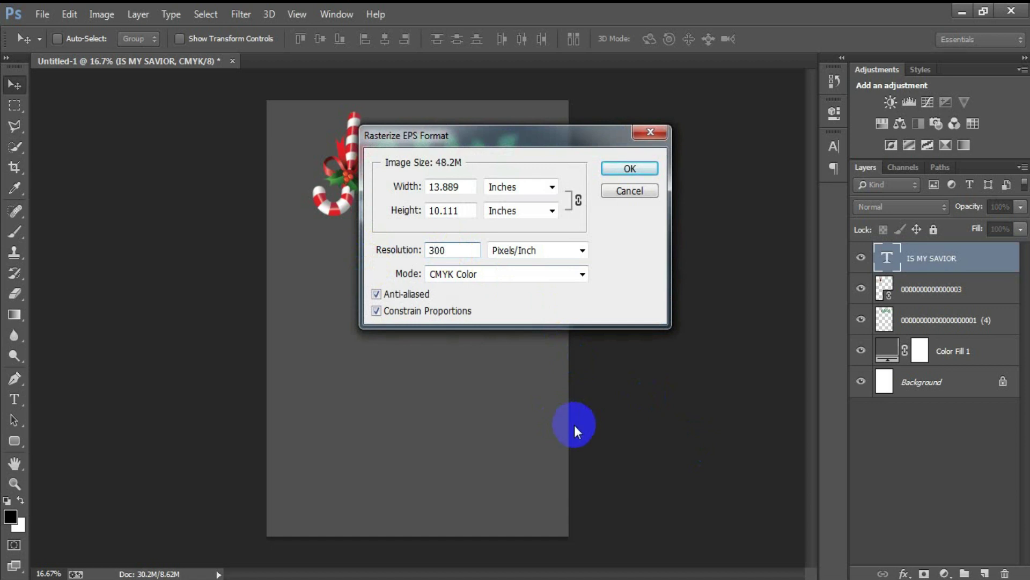
key(Return)
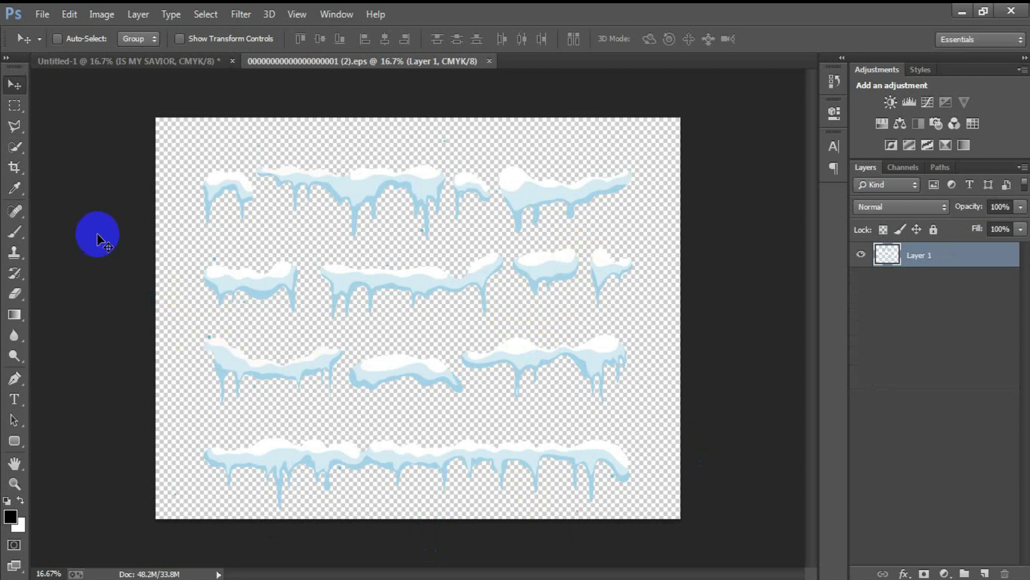
click(15, 109)
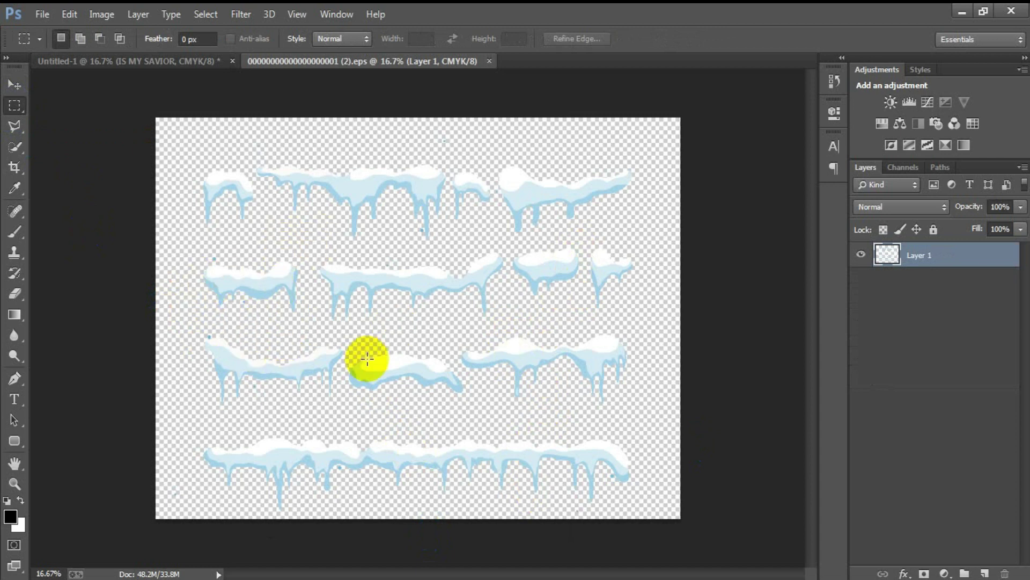
click(103, 188)
click(15, 128)
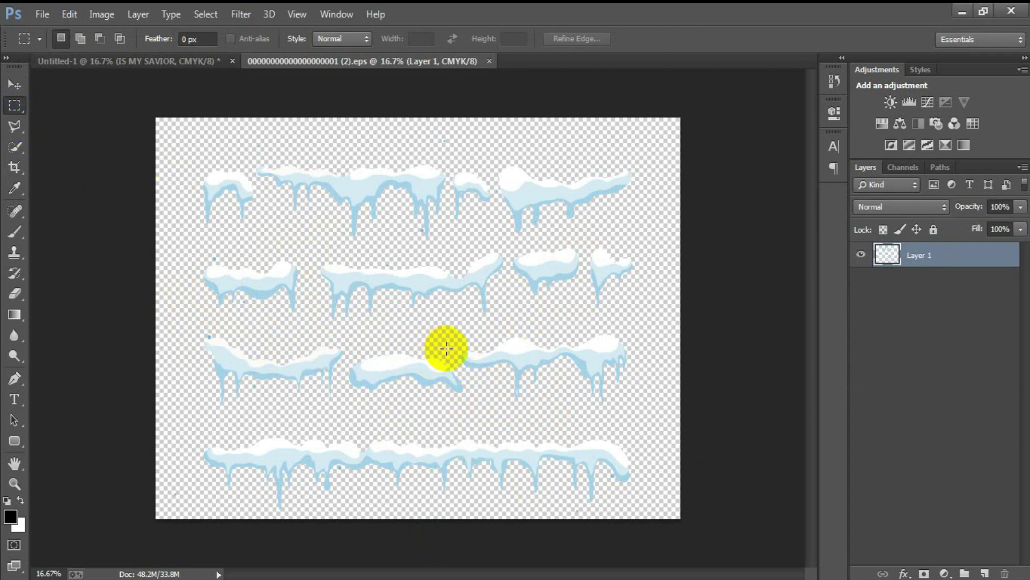
drag(484, 397, 524, 412)
click(82, 175)
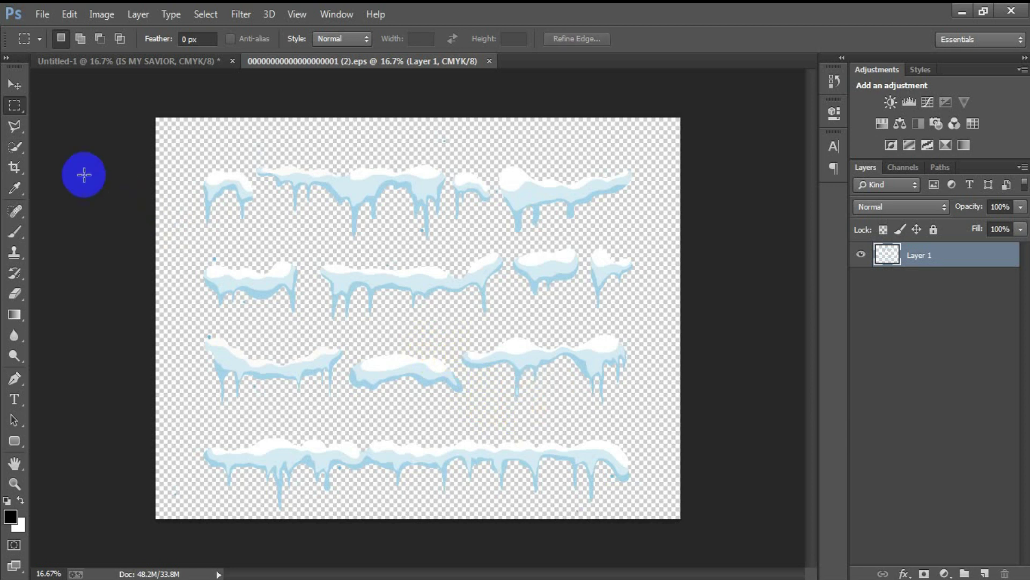
Outline the rightmost snow strip in the third row with a closed Polygonal Lasso selection.
click(15, 127)
click(449, 352)
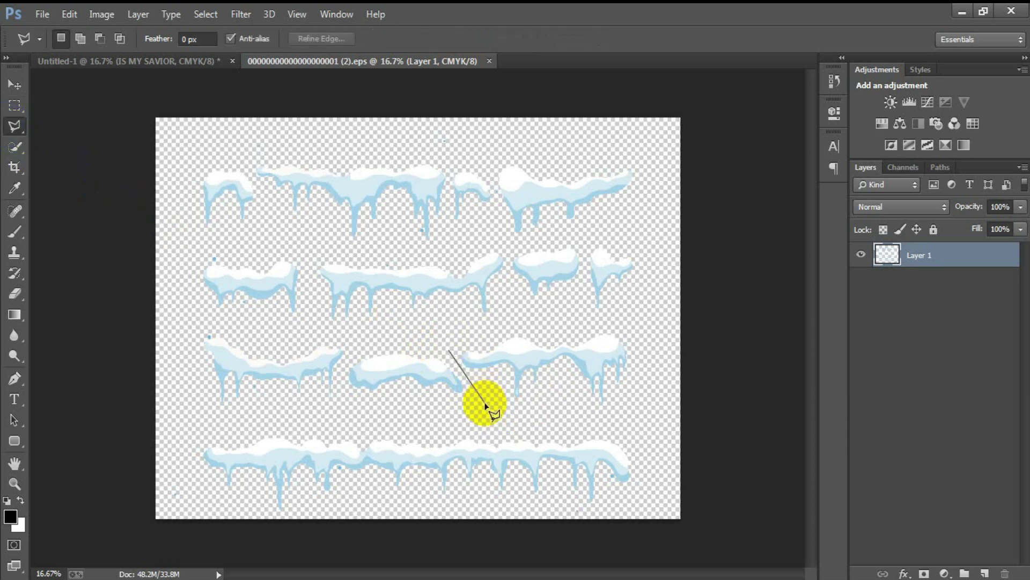
click(484, 403)
click(525, 417)
click(624, 424)
click(671, 396)
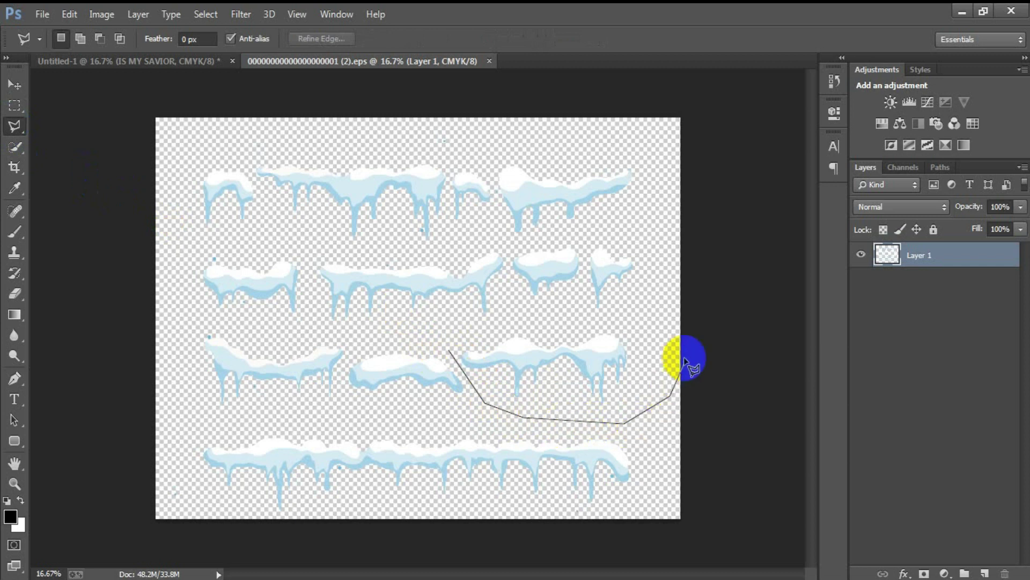
click(683, 349)
click(637, 323)
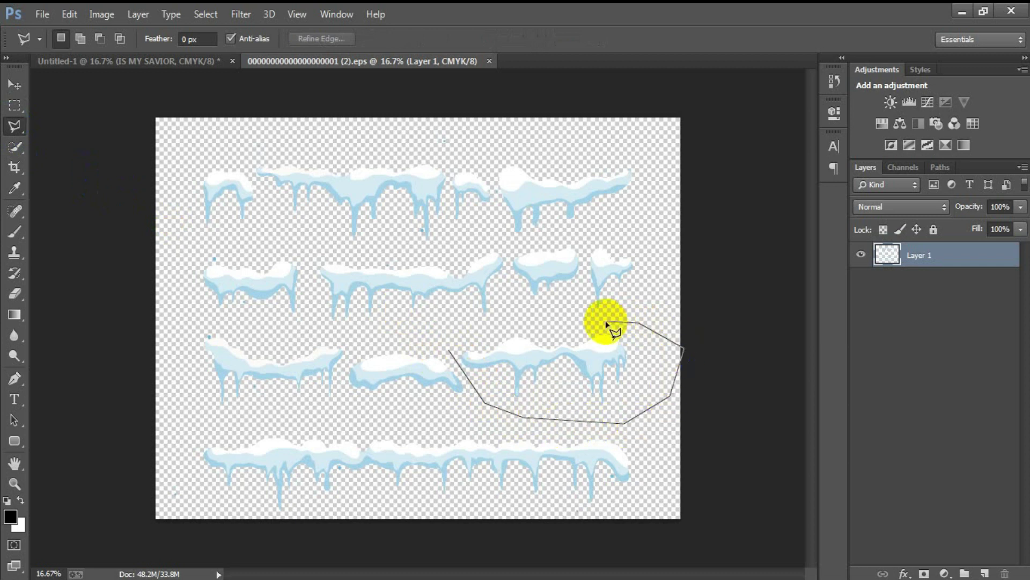
click(451, 351)
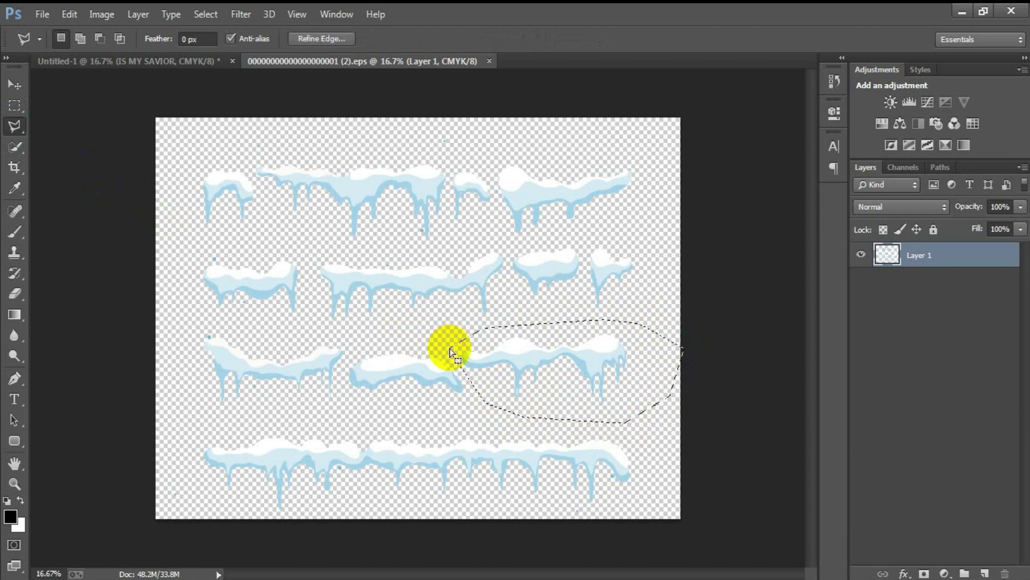
Bring the selected snow strip into the T-shirt document beneath the lettering and close the EPS file without saving.
click(15, 84)
drag(488, 352, 392, 311)
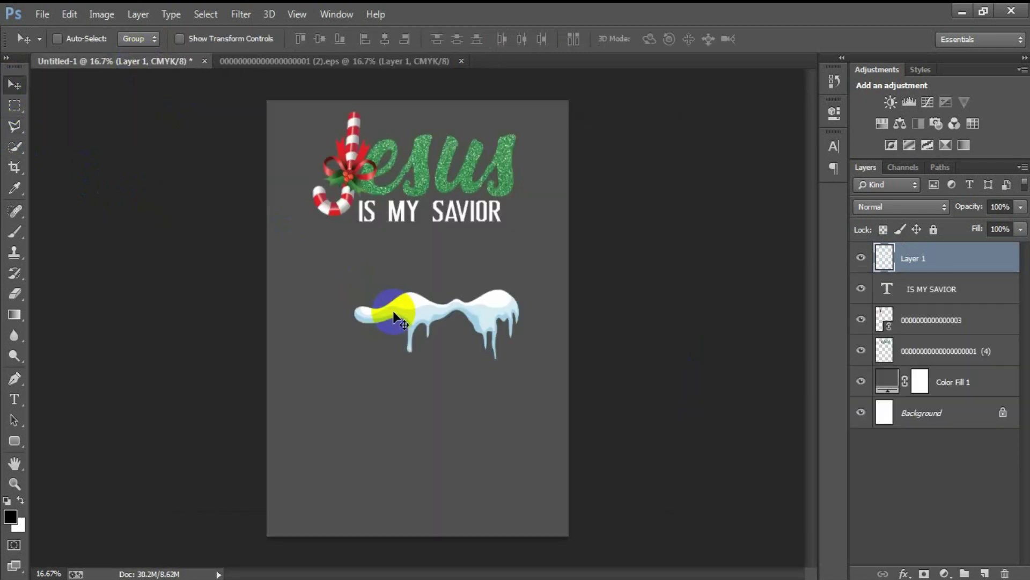
click(467, 62)
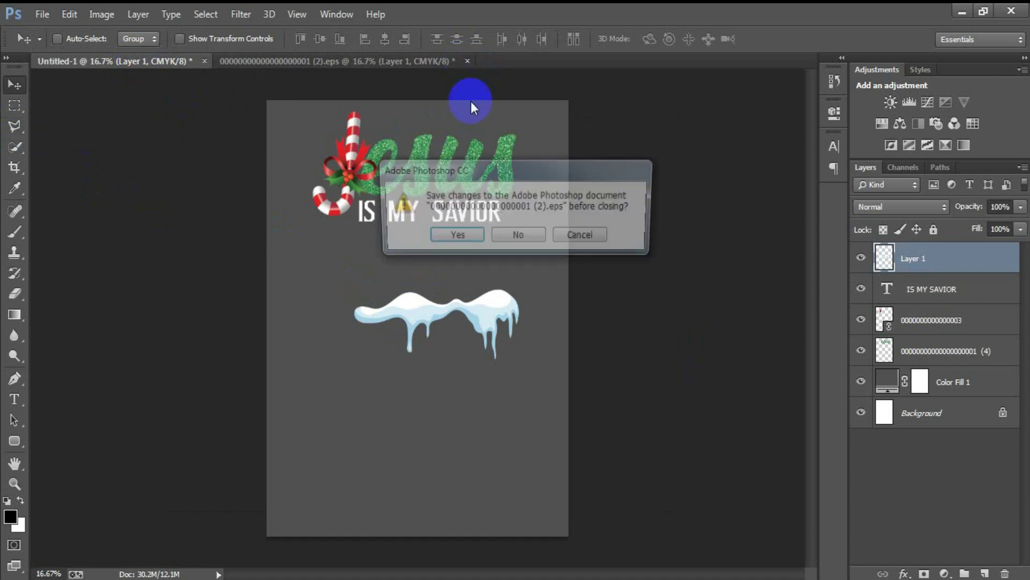
click(510, 236)
Enlarge the snow strip to roughly the width of the "Jesus" lettering and centre it horizontally on the canvas.
drag(474, 318, 455, 321)
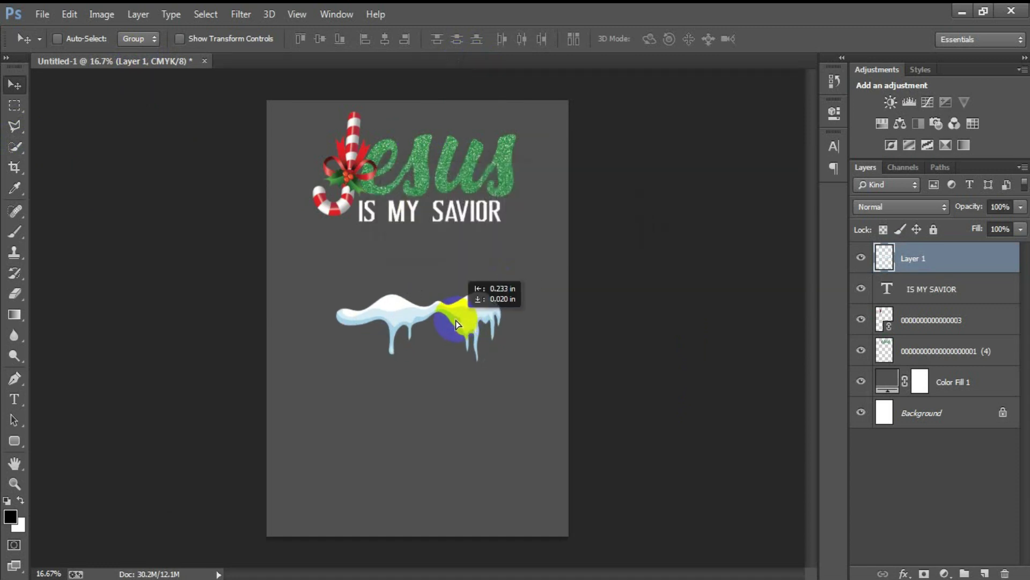
key(ctrl+t)
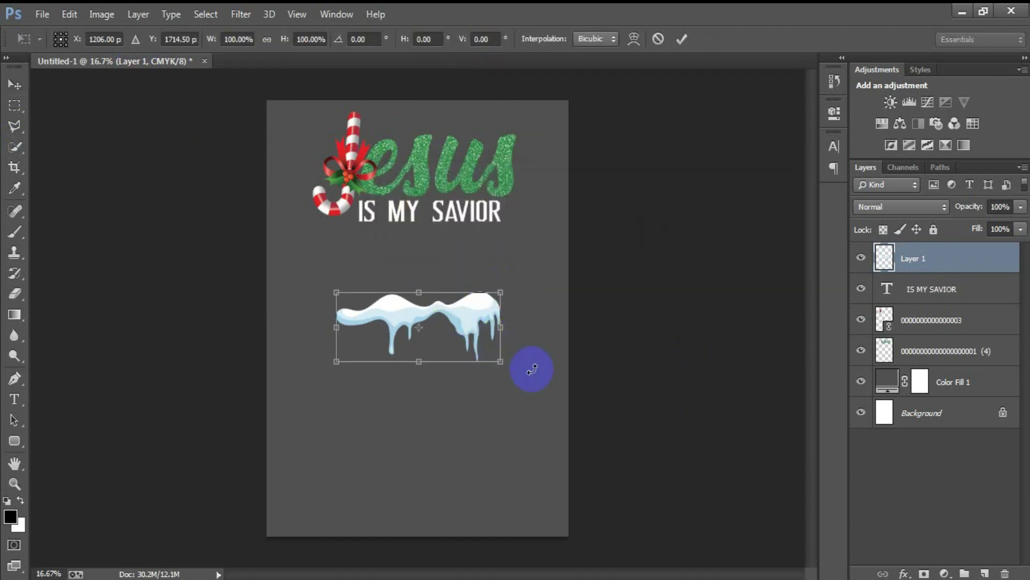
drag(500, 358, 529, 388)
drag(489, 322, 488, 343)
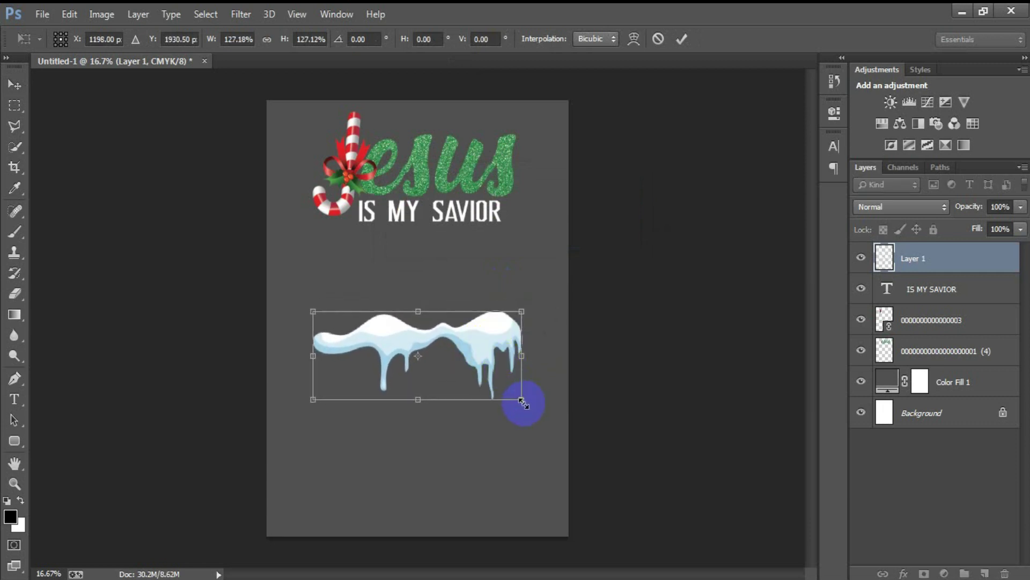
drag(523, 400, 518, 398)
click(681, 40)
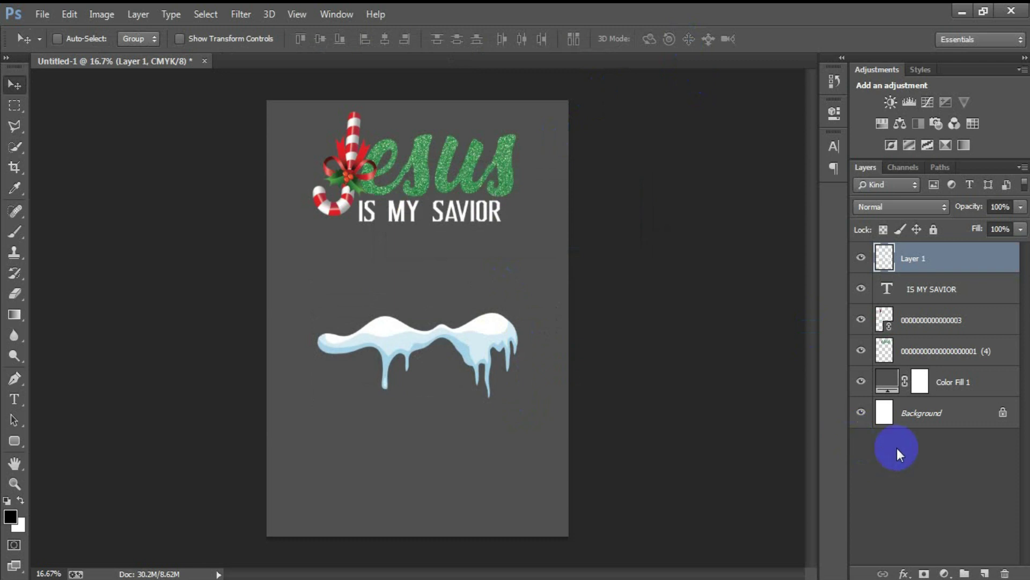
ctrl+click(924, 415)
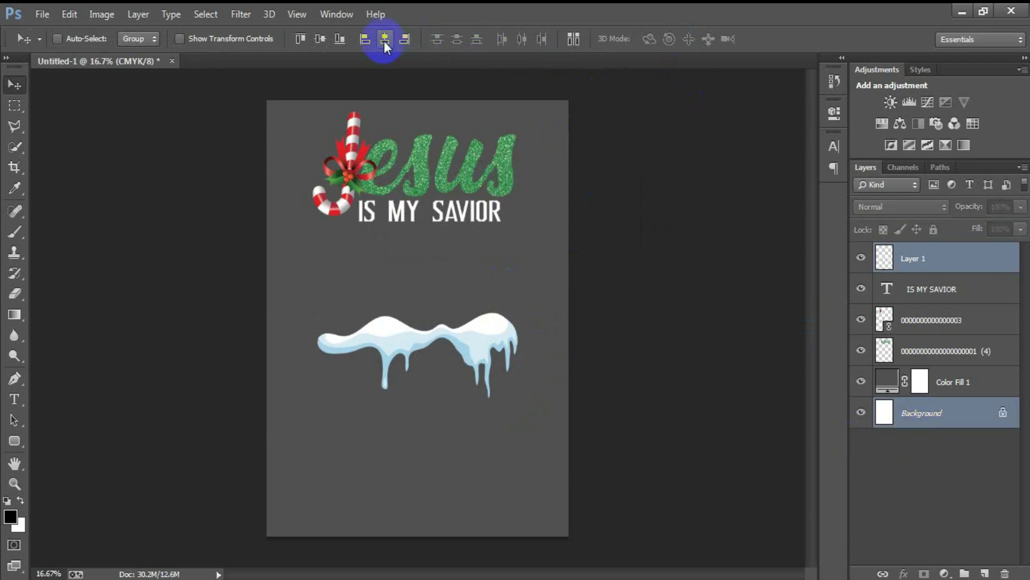
click(912, 267)
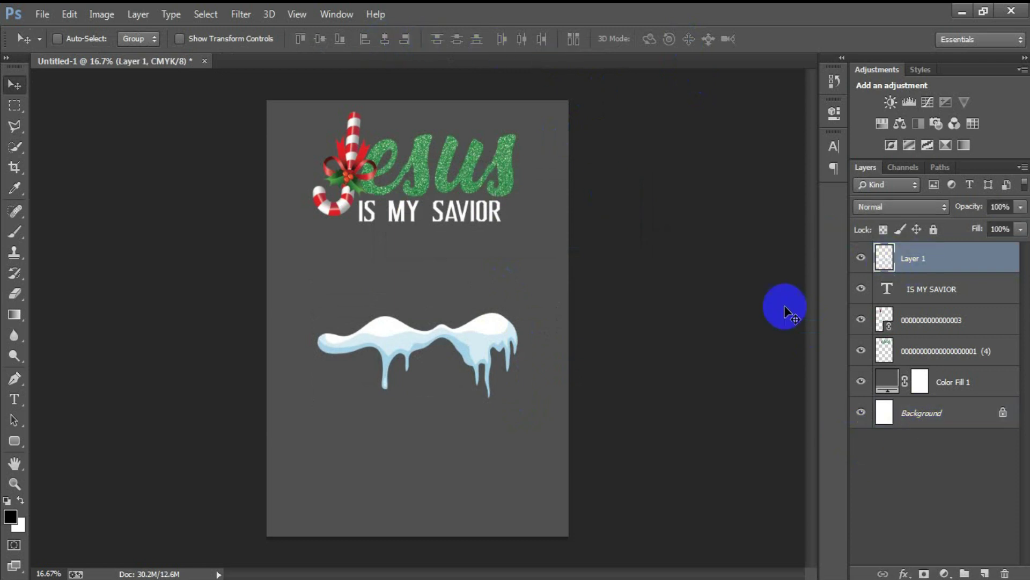
click(44, 18)
click(126, 257)
click(440, 312)
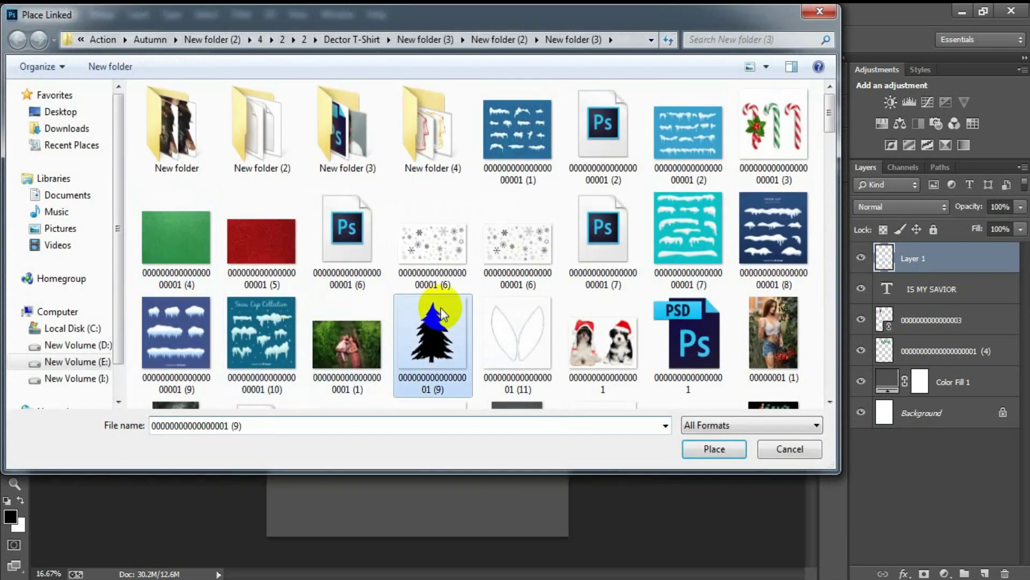
scroll(446, 350, down, 2)
scroll(239, 341, down, 3)
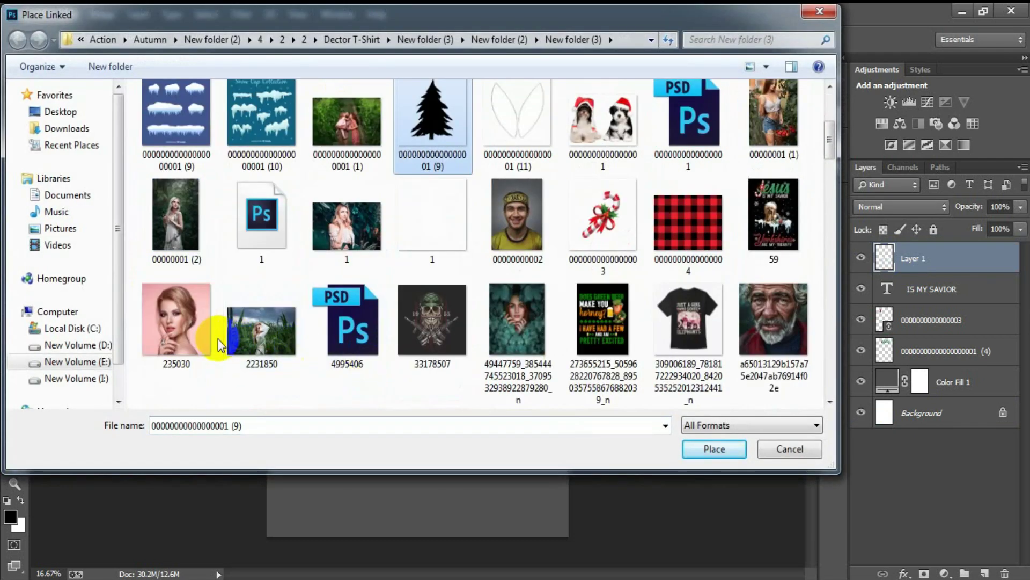
scroll(217, 339, down, 2)
scroll(478, 317, up, 5)
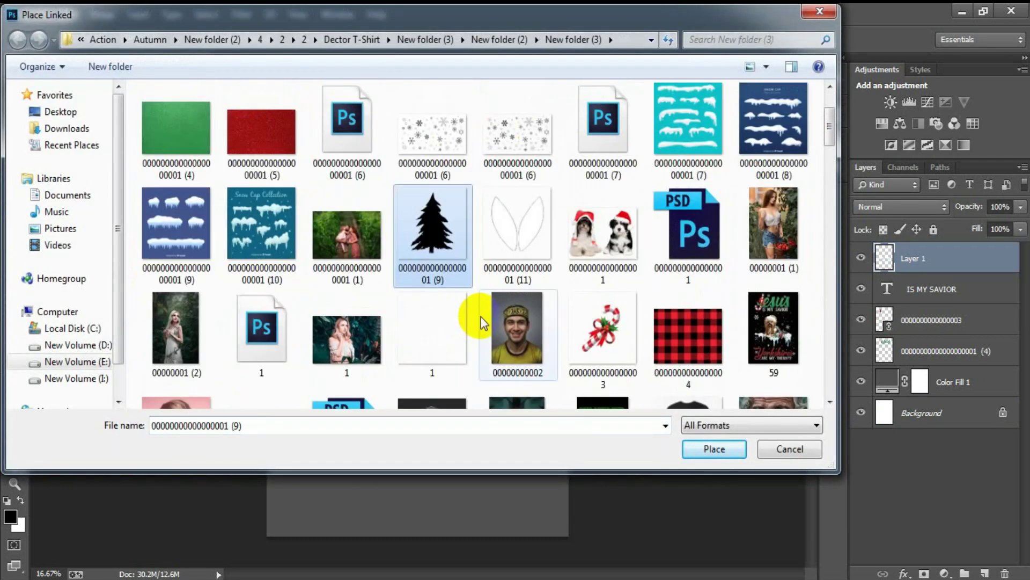
scroll(381, 304, up, 2)
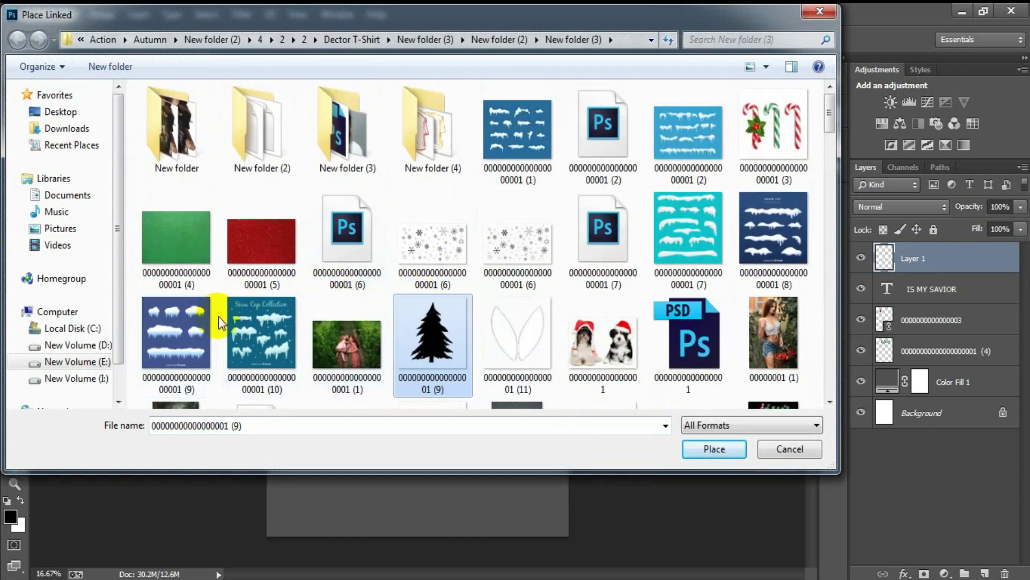
scroll(226, 322, down, 2)
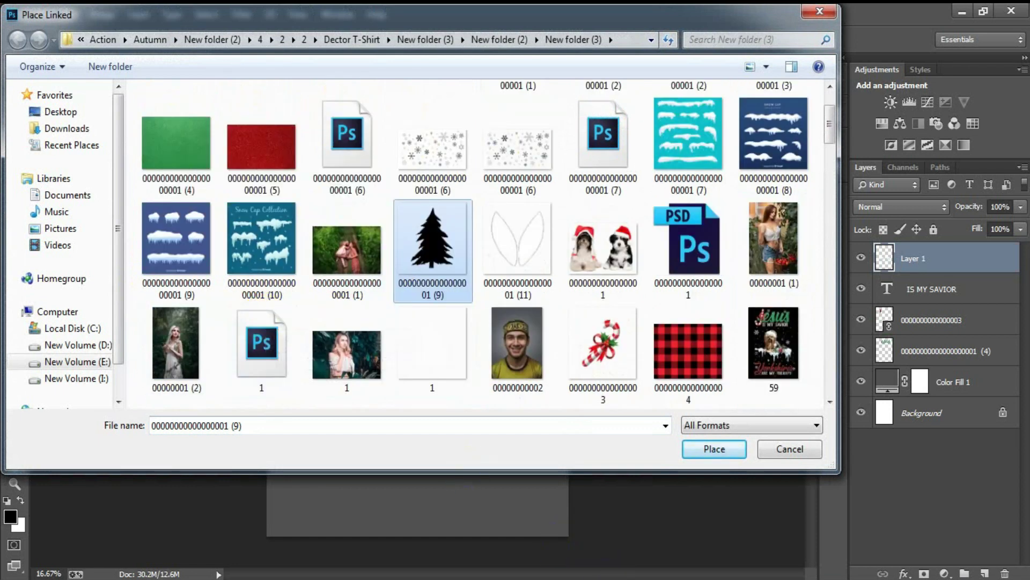
key(Escape)
Place the image of the Yorkshire terrier in a Christmas hat, whose file name ends in "7", as a linked file.
click(41, 14)
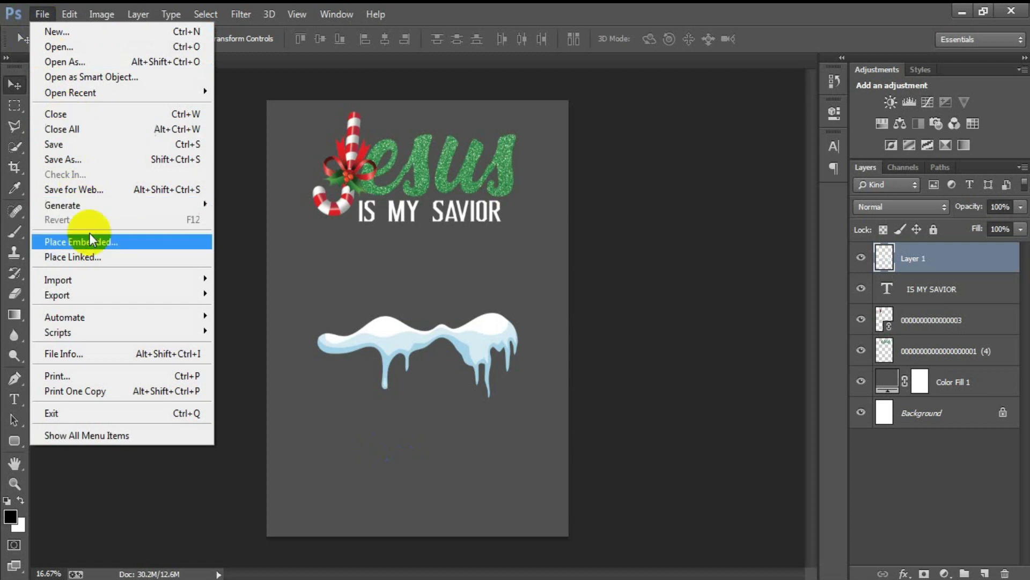
click(93, 257)
click(624, 378)
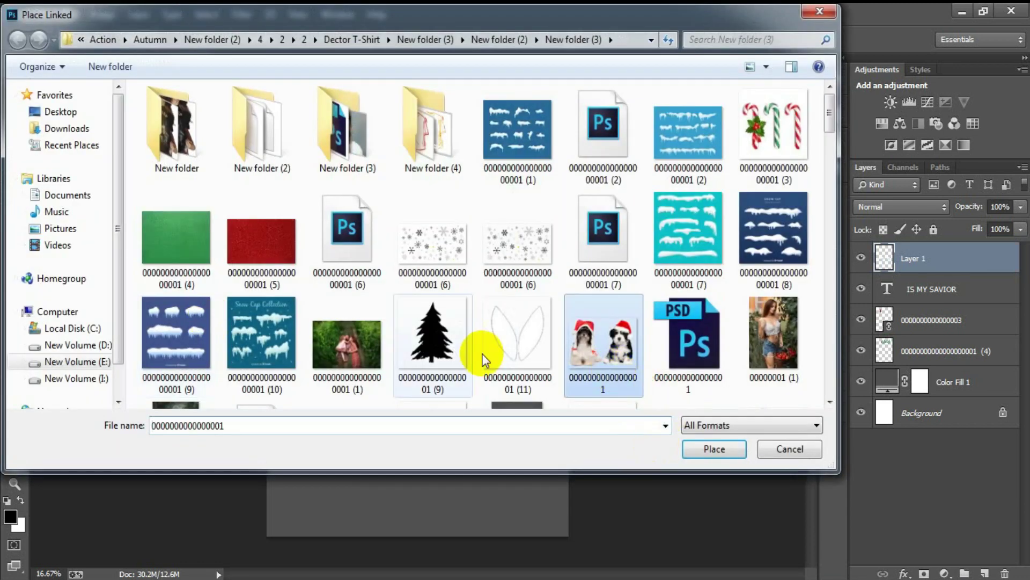
scroll(392, 350, down, 3)
click(770, 220)
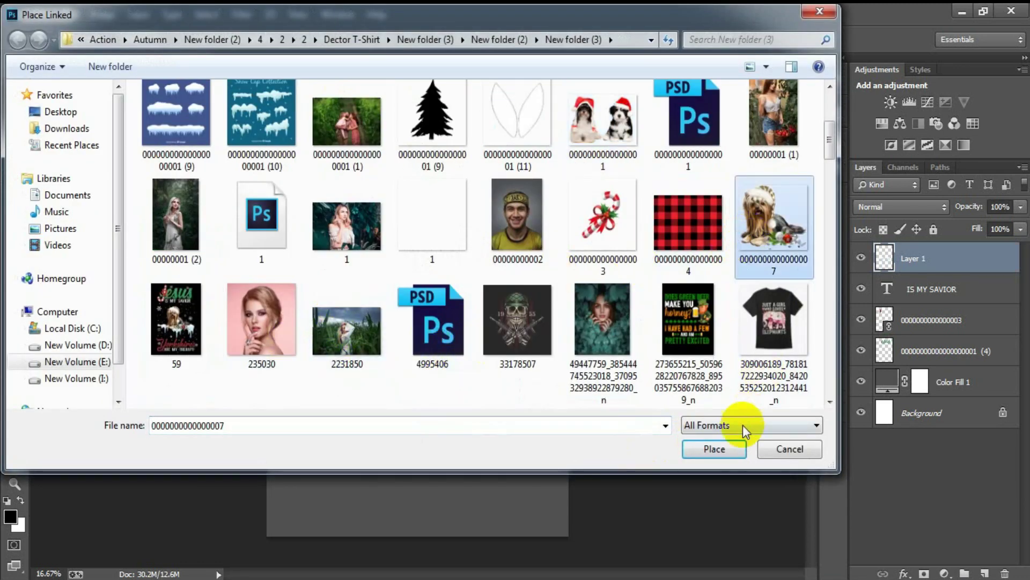
click(708, 448)
Scale the dog image to 35.51% and position it sitting on the snow strip below "IS MY SAVIOR".
drag(570, 462, 496, 387)
drag(480, 339, 479, 316)
drag(498, 351, 501, 355)
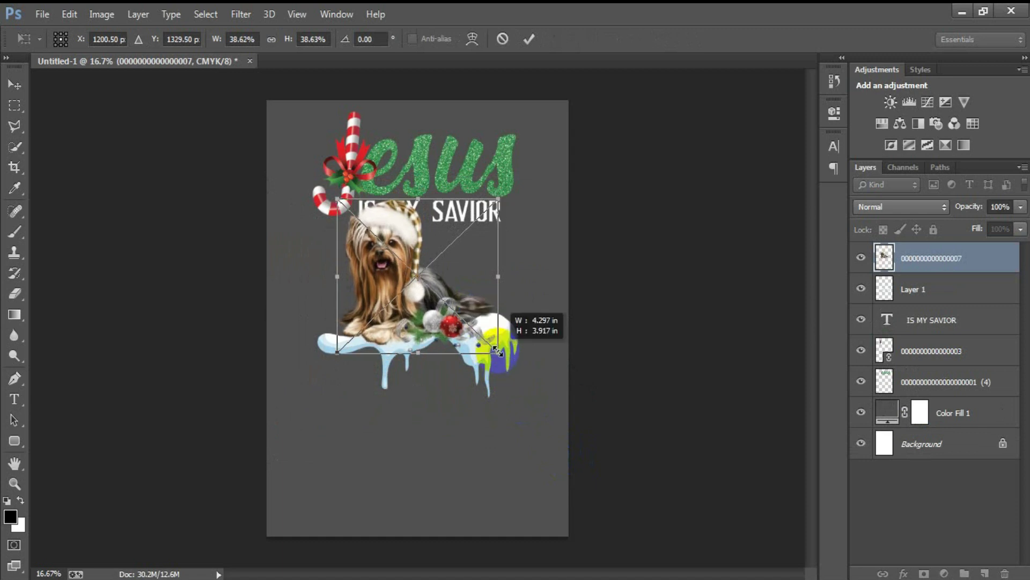
drag(487, 314, 484, 324)
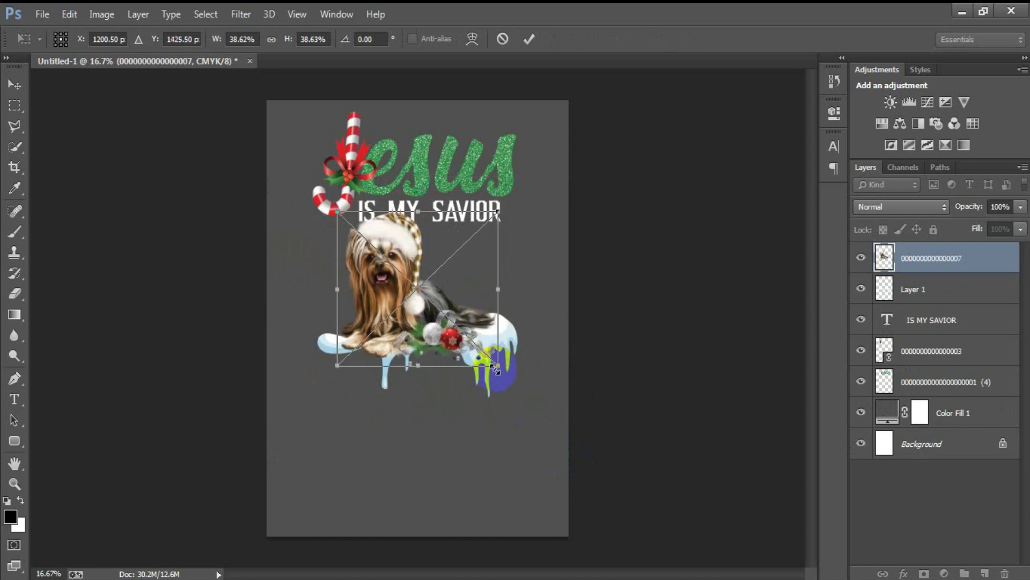
drag(497, 370, 494, 361)
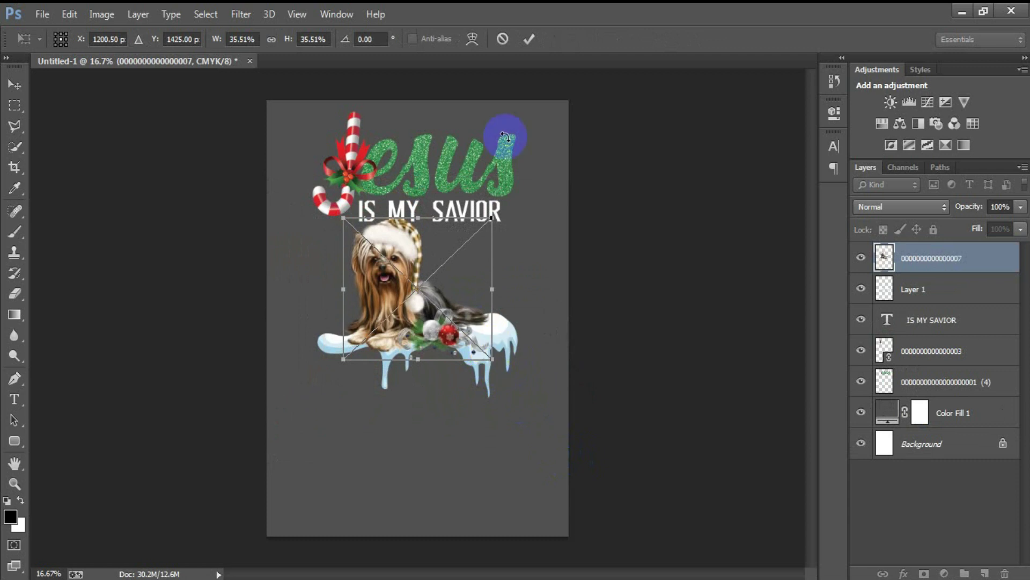
click(530, 39)
Shift the dog and the snow strip down together to open a gap below "IS MY SAVIOR".
ctrl+click(952, 302)
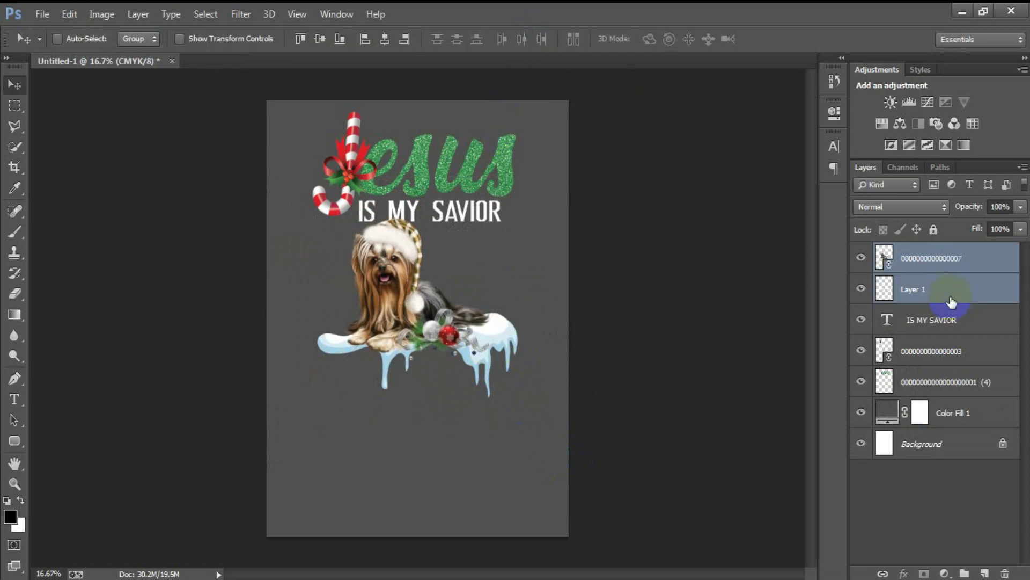
key(shift+Down)
key(shift+Down)
key(shift+Down)
key(shift+Down)
key(shift+Down)
key(shift+Down)
key(shift+Down)
key(shift+Down)
key(shift+Down)
key(shift+Down)
key(shift+Down)
key(shift+Down)
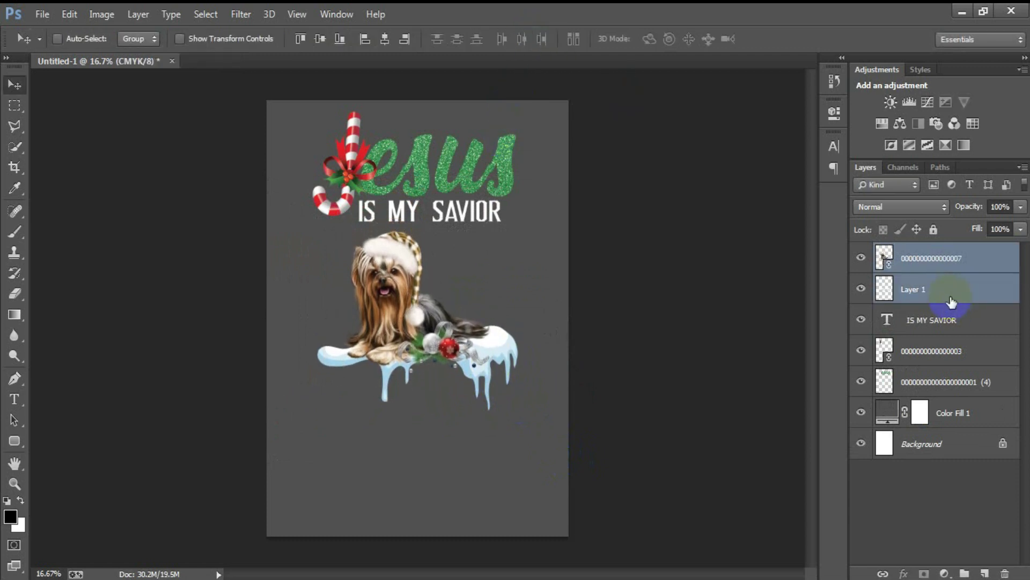
key(shift+Down)
key(shift+Down)
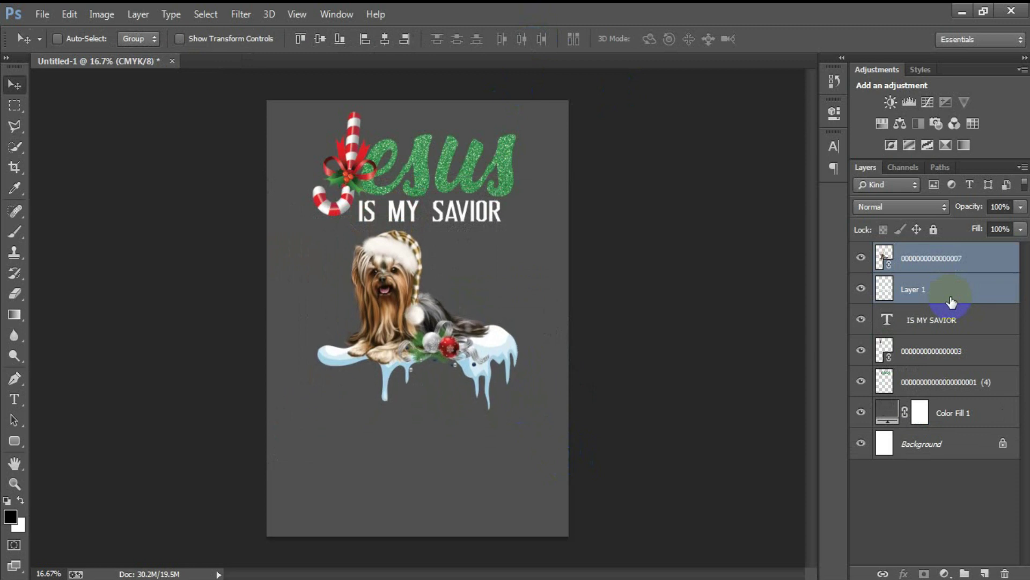
Nudge only the dog image slightly to the right on the snow strip.
click(938, 266)
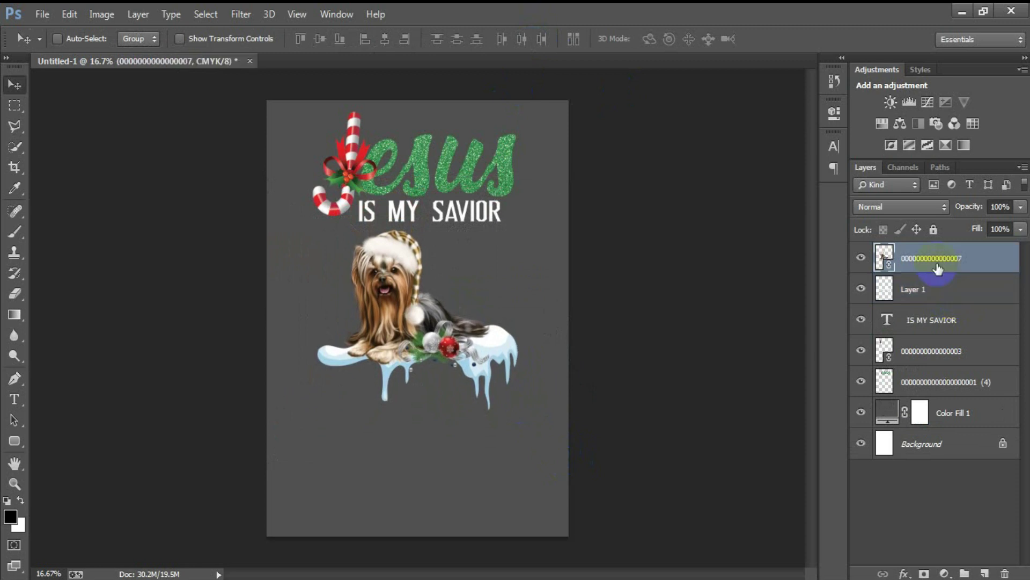
key(shift+Right)
key(shift+Right)
Move the dog and snow strip together further down, fine-tuning the spacing beneath "IS MY SAVIOR".
drag(937, 267, 939, 294)
shift+click(938, 294)
key(shift+Down)
key(shift+Down)
key(shift+Down)
key(shift+Down)
key(shift+Down)
key(shift+Down)
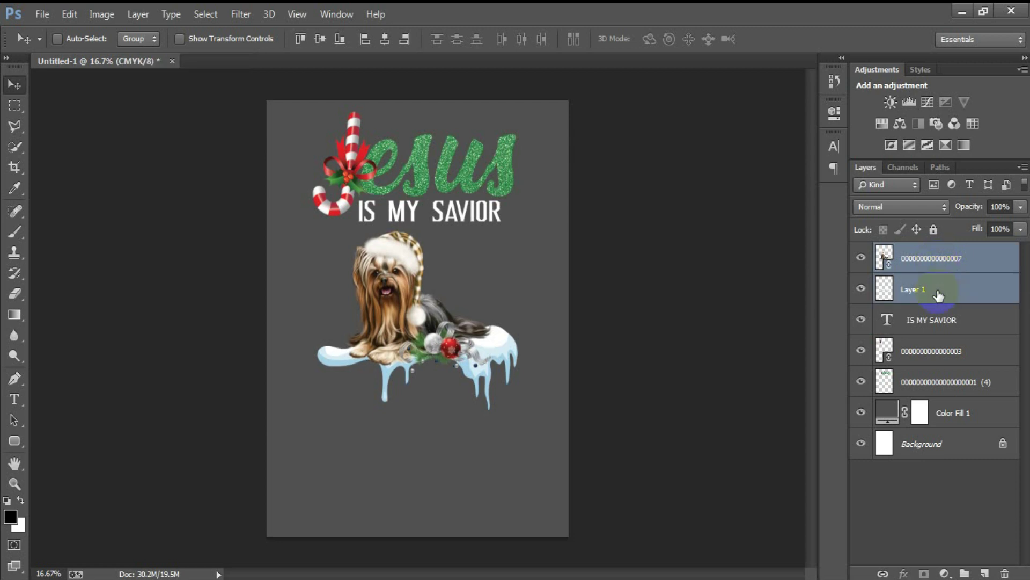
key(shift+Down)
key(shift+Down)
key(shift+Down)
key(shift+Down)
key(shift+Down)
key(shift+Down)
key(shift+Down)
key(shift+Down)
key(shift+Down)
key(shift+Down)
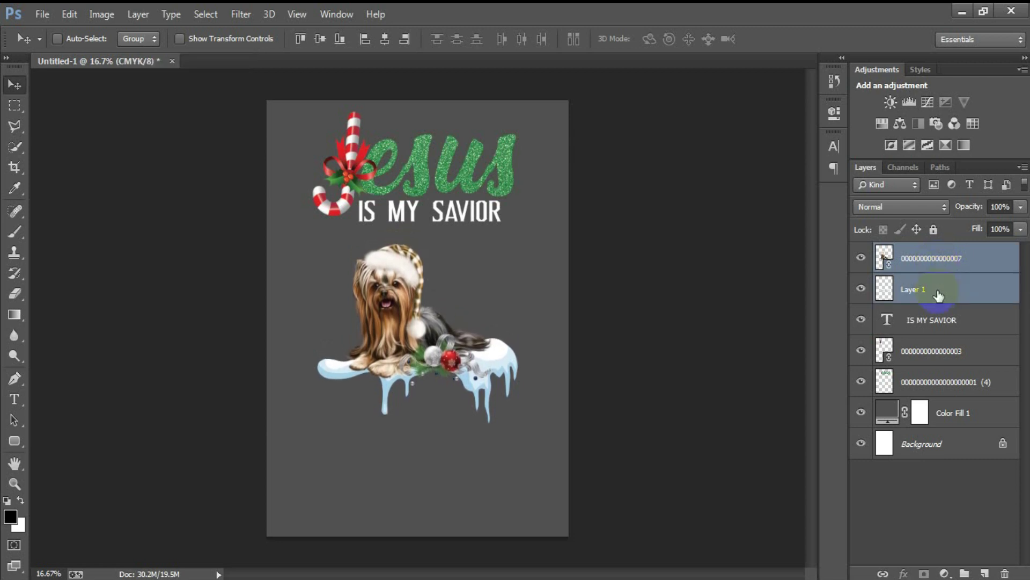
key(shift+Up)
key(shift+Up)
key(shift+Up)
key(shift+Down)
key(shift+Up)
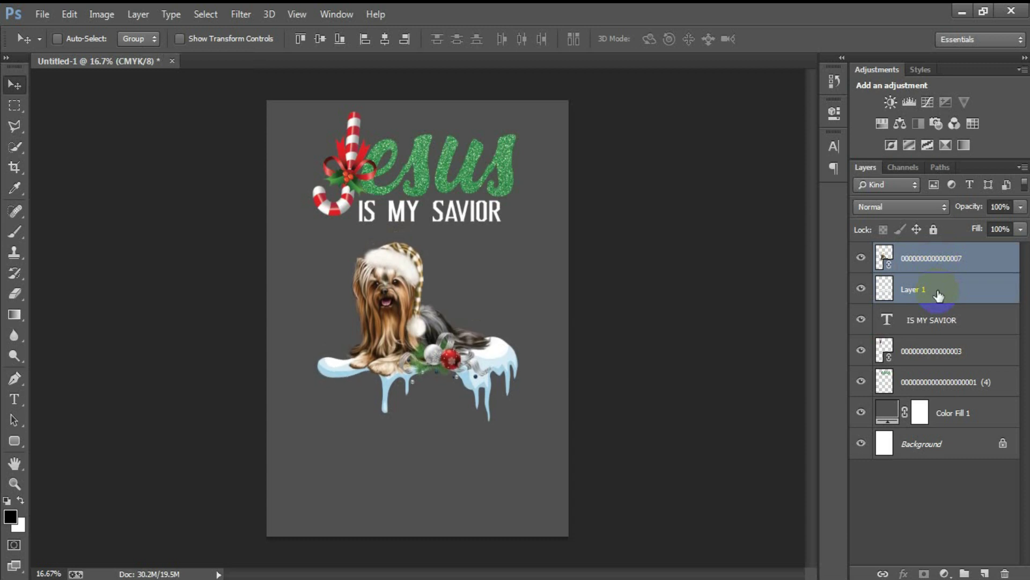
Rasterize the dog image layer.
click(931, 260)
right_click(907, 252)
click(719, 303)
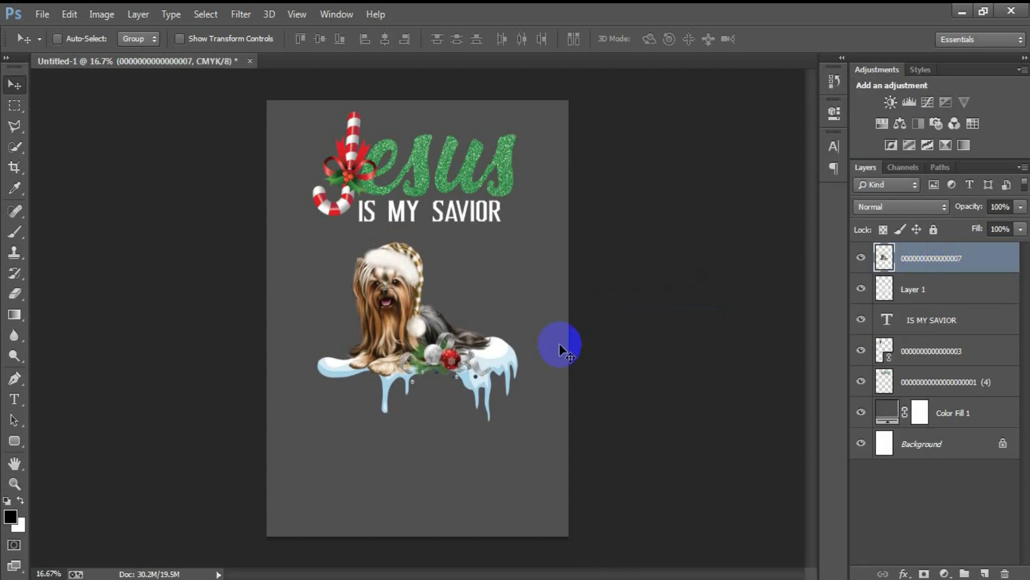
Add the text "yorkshires" on a new layer below the icicles and set its font to &Matchmaker.
click(984, 573)
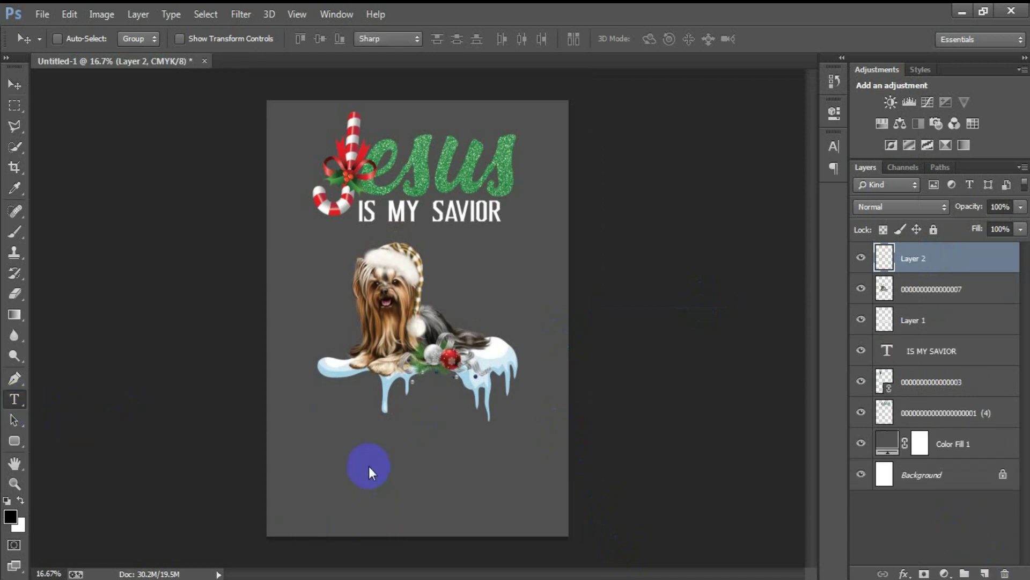
key(t)
click(452, 465)
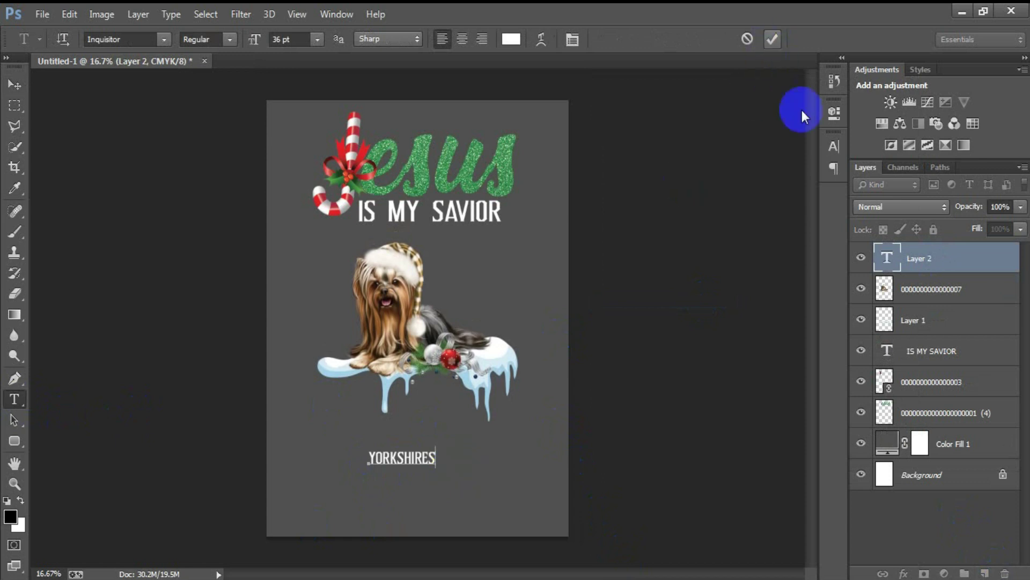
click(835, 143)
click(712, 155)
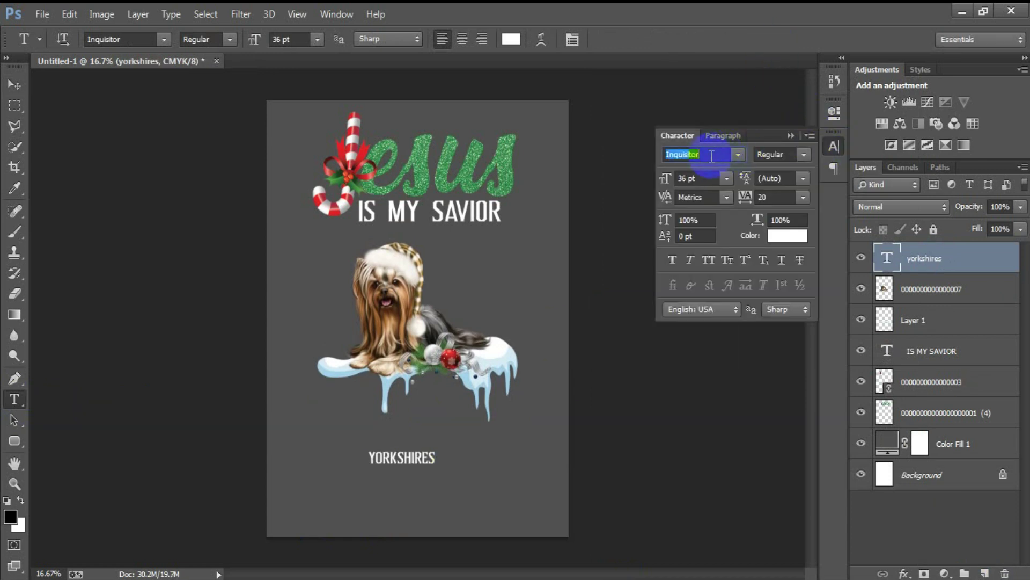
key(Return)
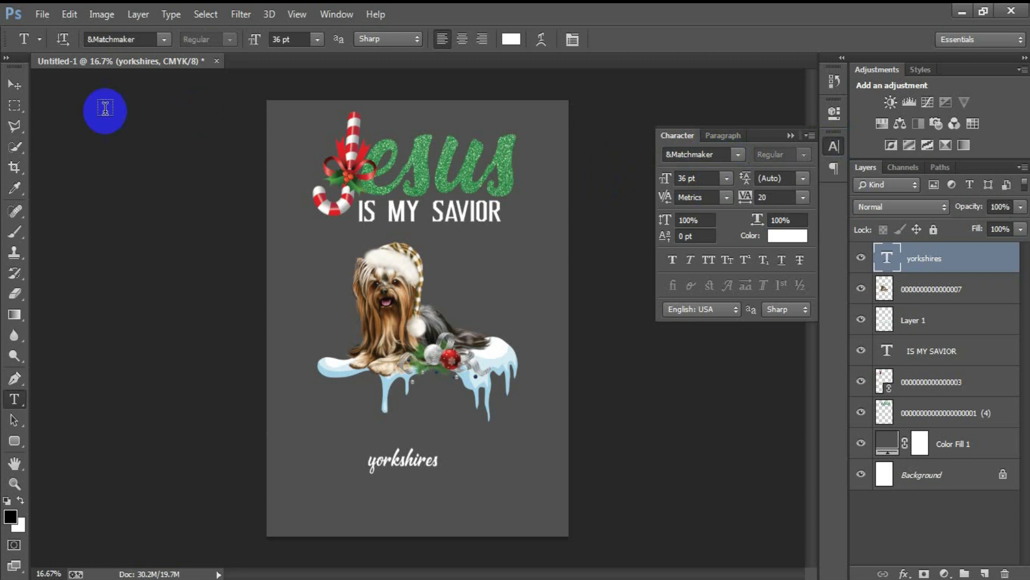
Enlarge "yorkshires" to about 308.5% directly beneath the icicles and centre it horizontally on the canvas.
click(15, 85)
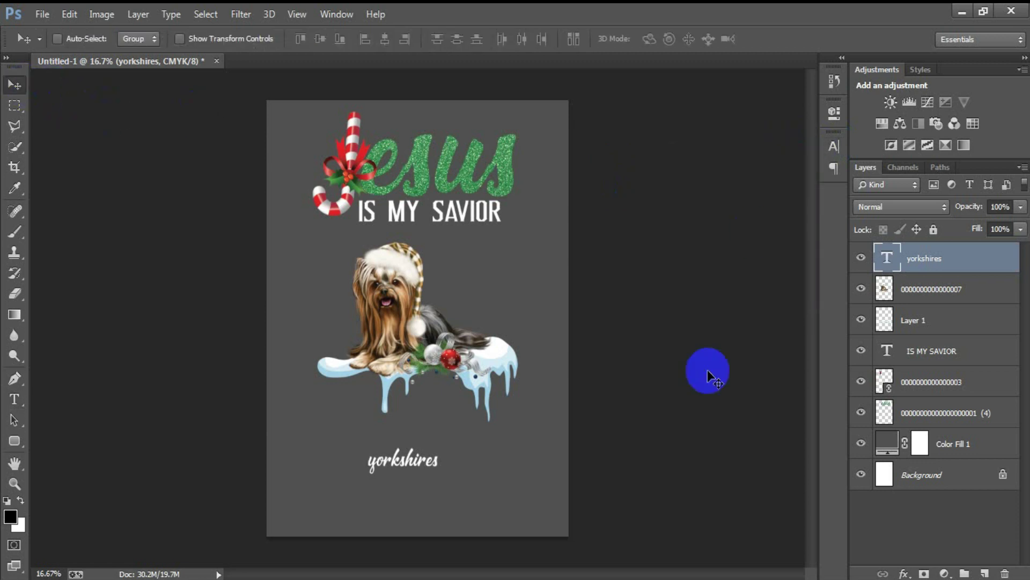
key(ctrl+t)
drag(438, 475, 511, 510)
drag(435, 476, 452, 465)
drag(522, 504, 530, 489)
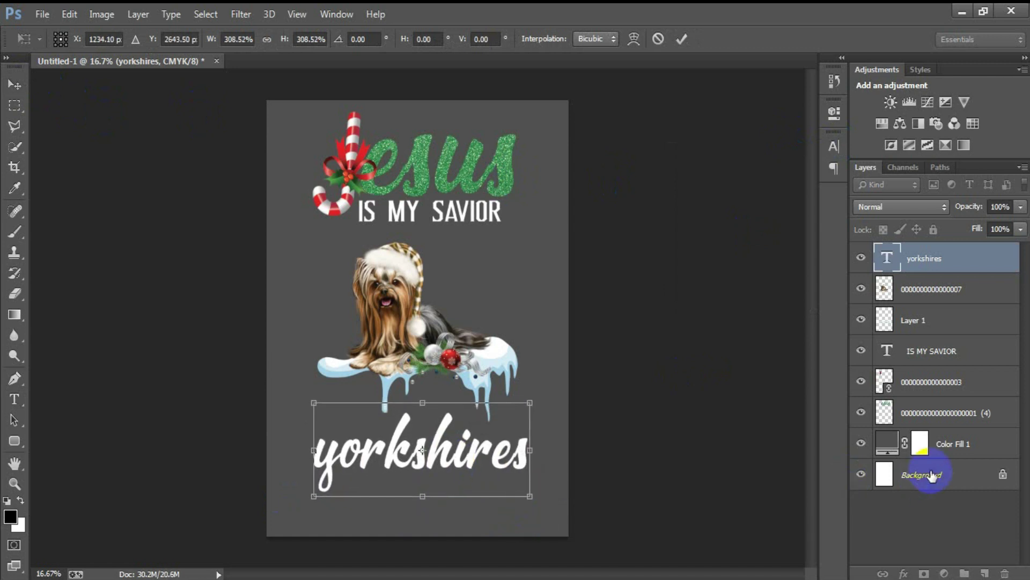
click(673, 40)
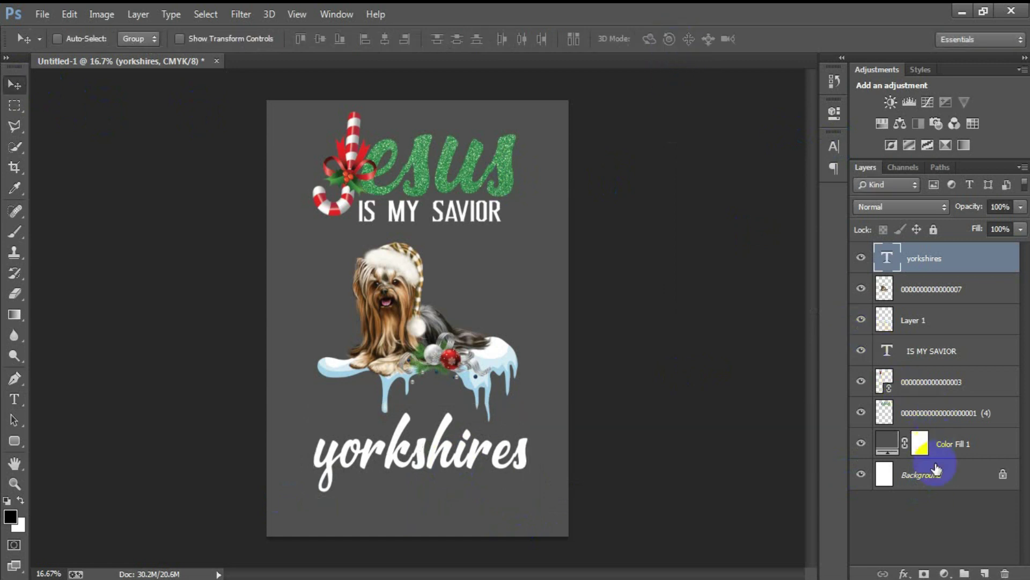
ctrl+click(913, 474)
click(384, 38)
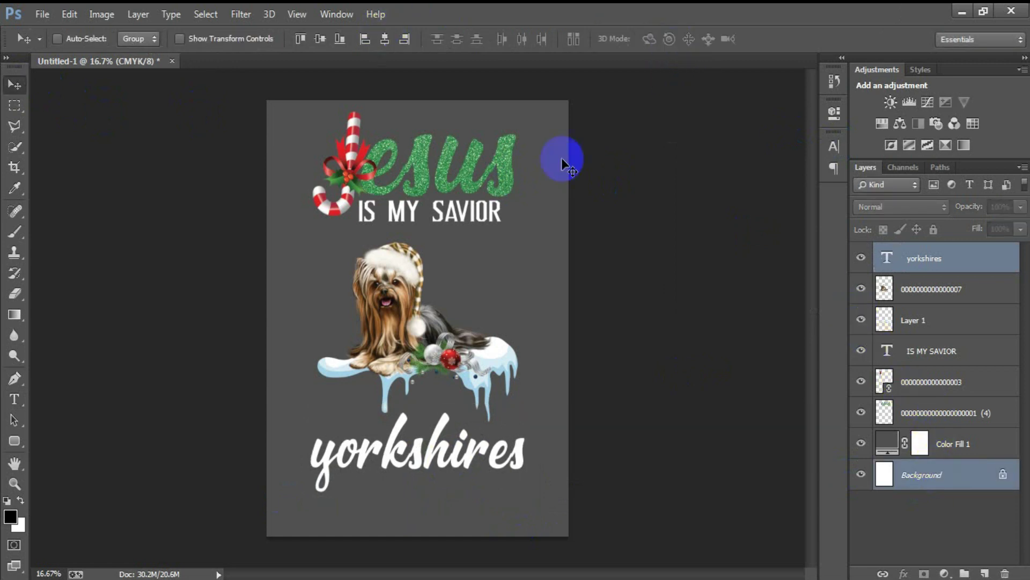
Nudge the "yorkshires" text slightly up towards the icicles and enlarge it to about 101.3%.
click(904, 262)
key(shift+Up)
key(shift+Up)
key(shift+Up)
key(shift+Up)
key(shift+Up)
key(shift+Up)
key(shift+Up)
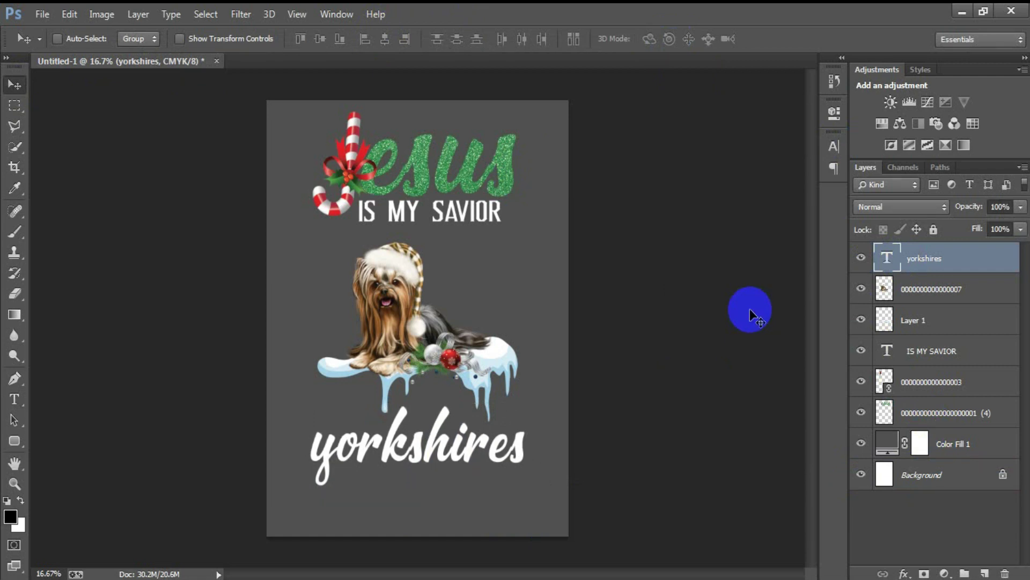
key(shift+Up)
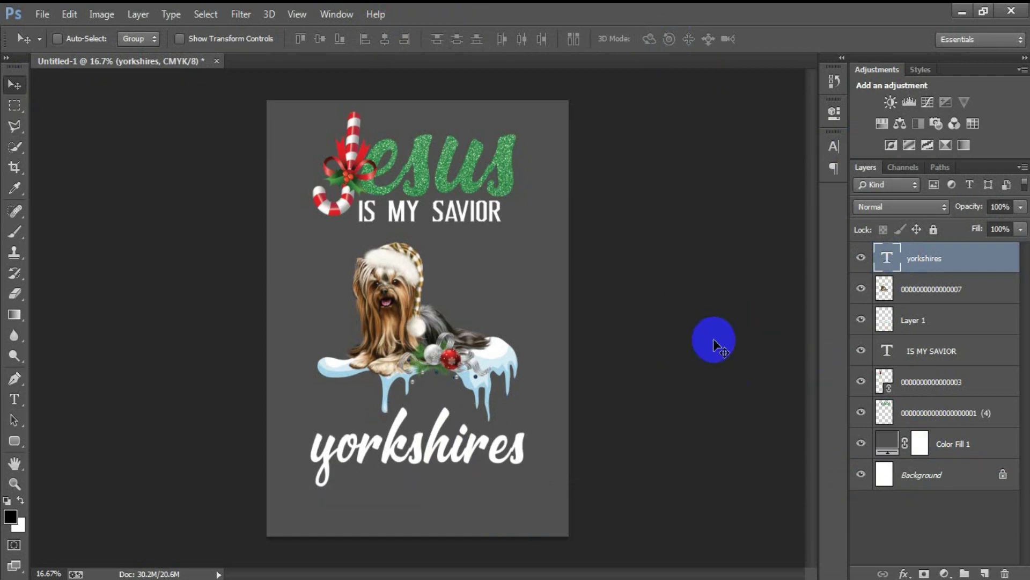
key(ctrl+t)
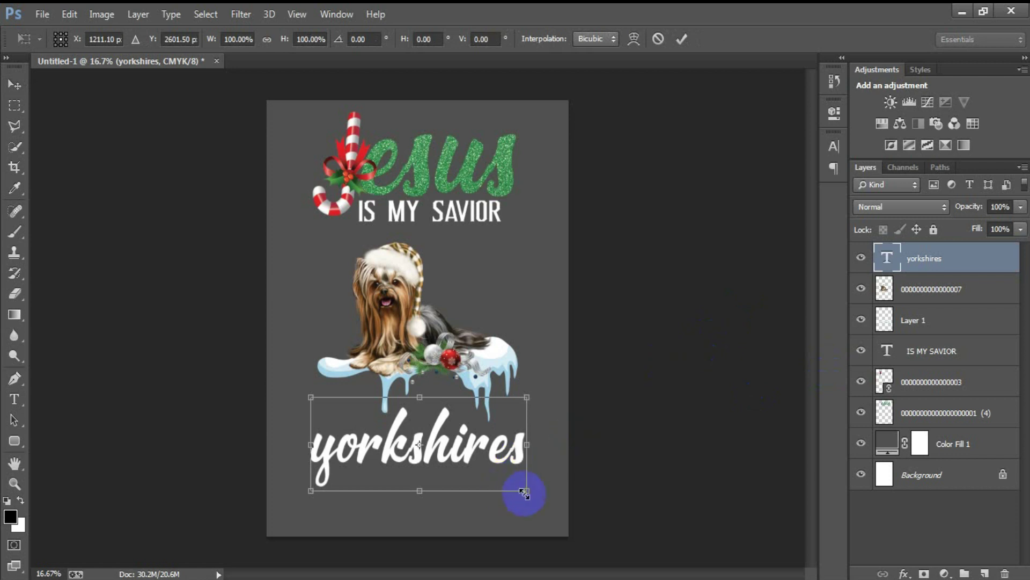
drag(528, 491, 529, 493)
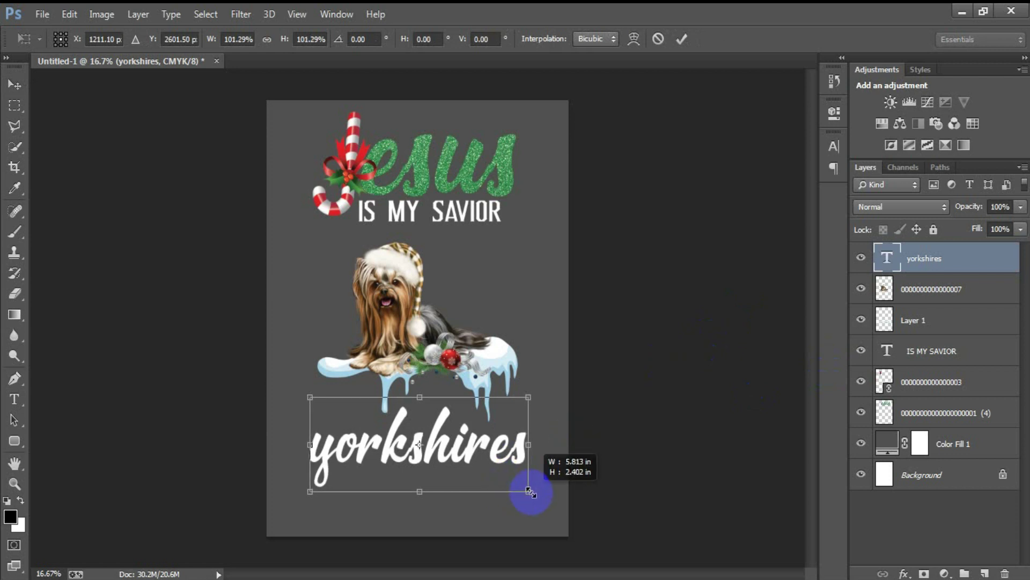
click(682, 40)
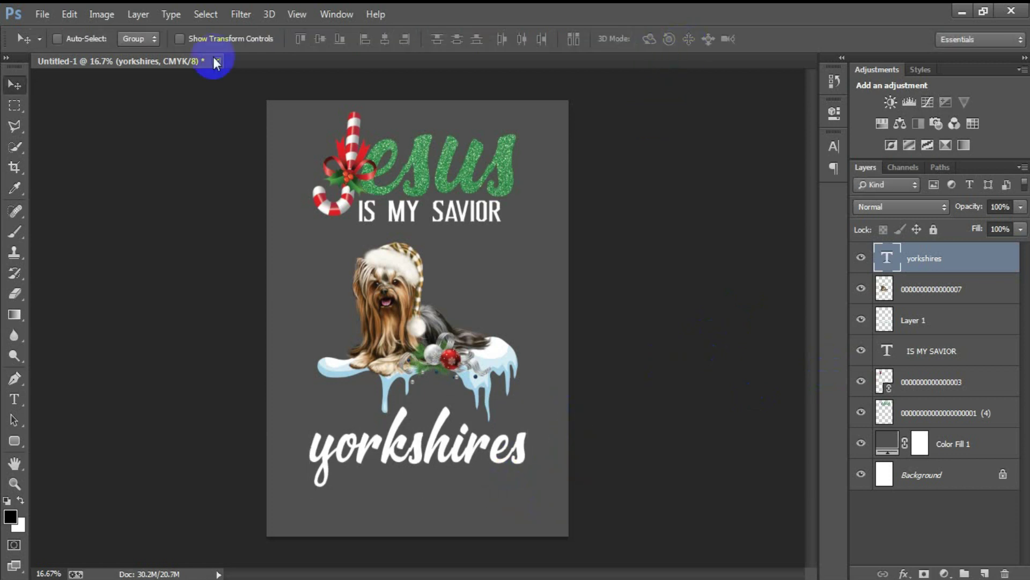
Place the red glitter image as a linked file and move it down so it covers "yorkshires".
click(53, 14)
click(107, 253)
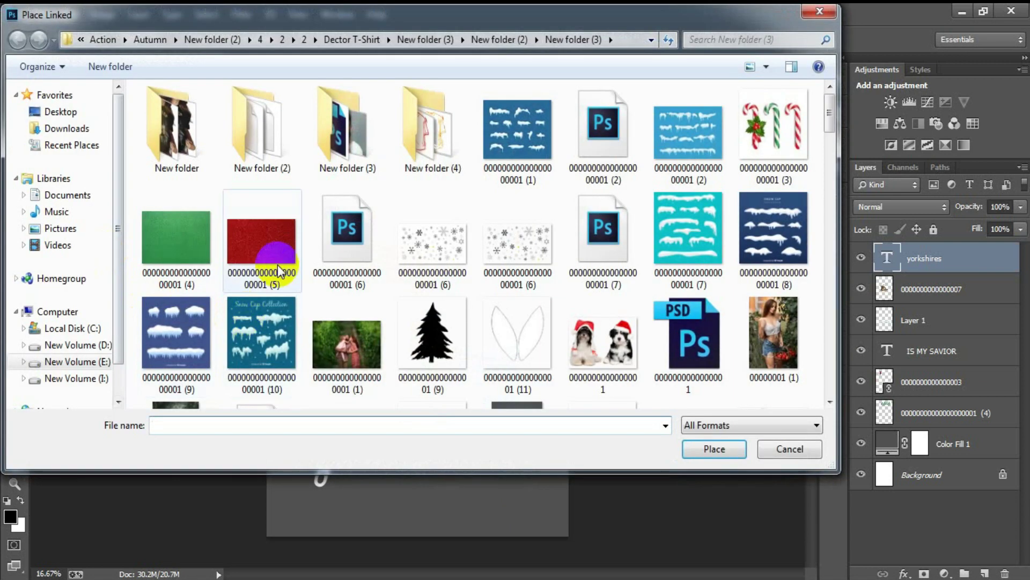
click(279, 270)
click(714, 448)
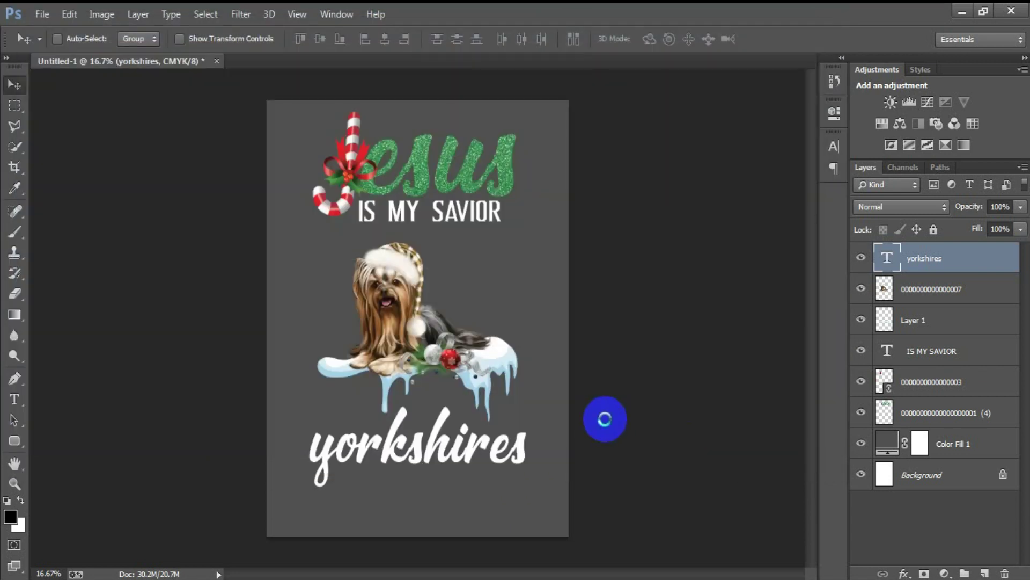
drag(424, 321, 427, 422)
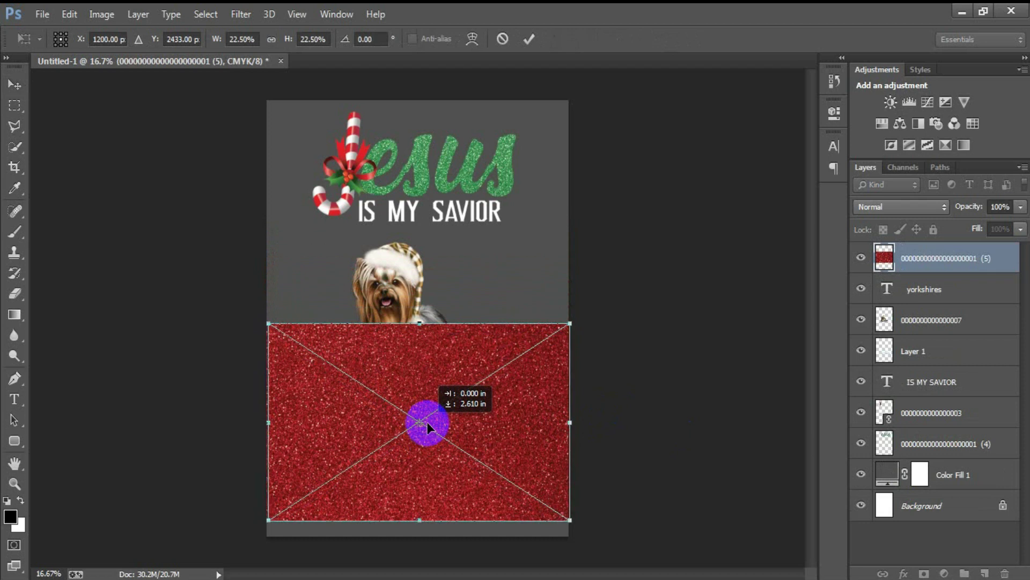
click(529, 39)
Rasterize the red glitter layer, mask it to the "yorkshires" lettering and merge it with that text layer.
right_click(901, 258)
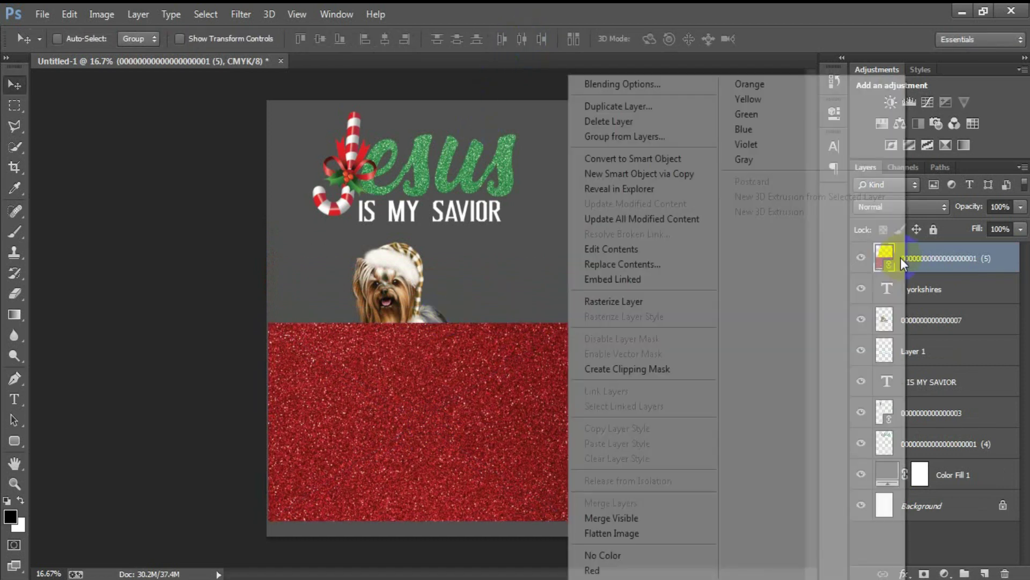
click(644, 303)
ctrl+click(887, 289)
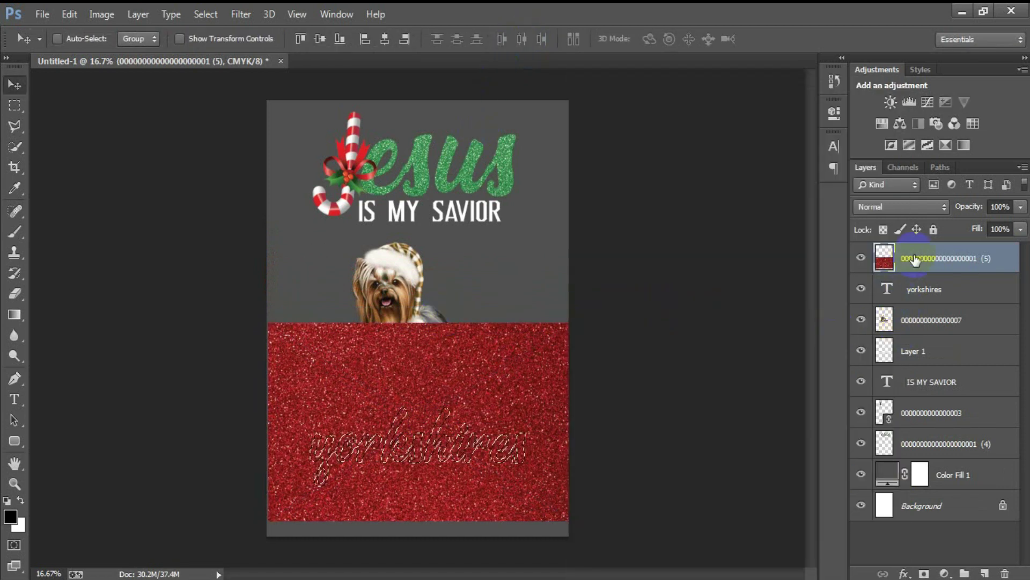
click(923, 573)
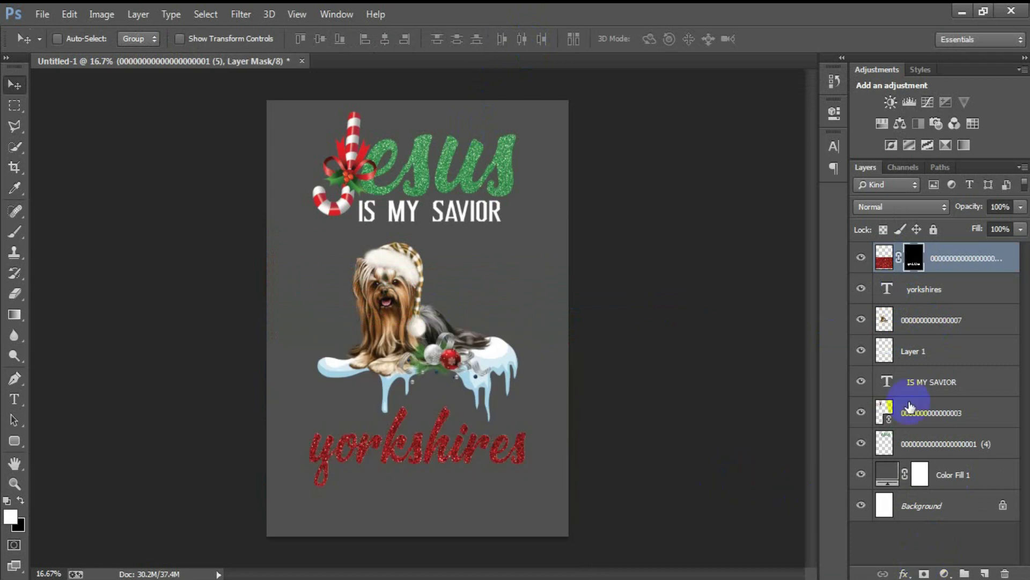
click(915, 257)
key(ctrl+e)
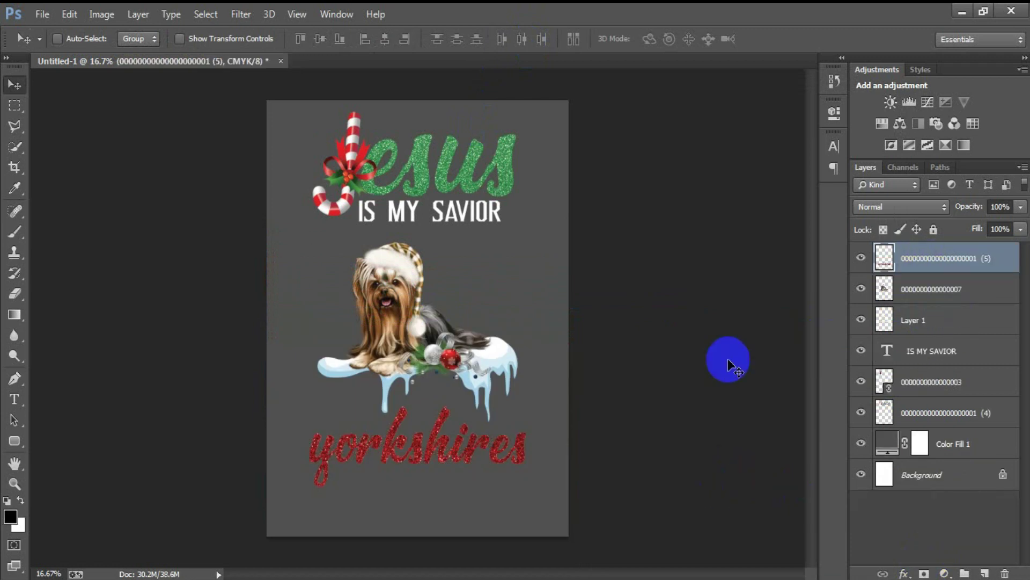
Position the white "ARE MY THERAPY" text directly beneath the red glitter "yorkshires".
drag(664, 567, 419, 478)
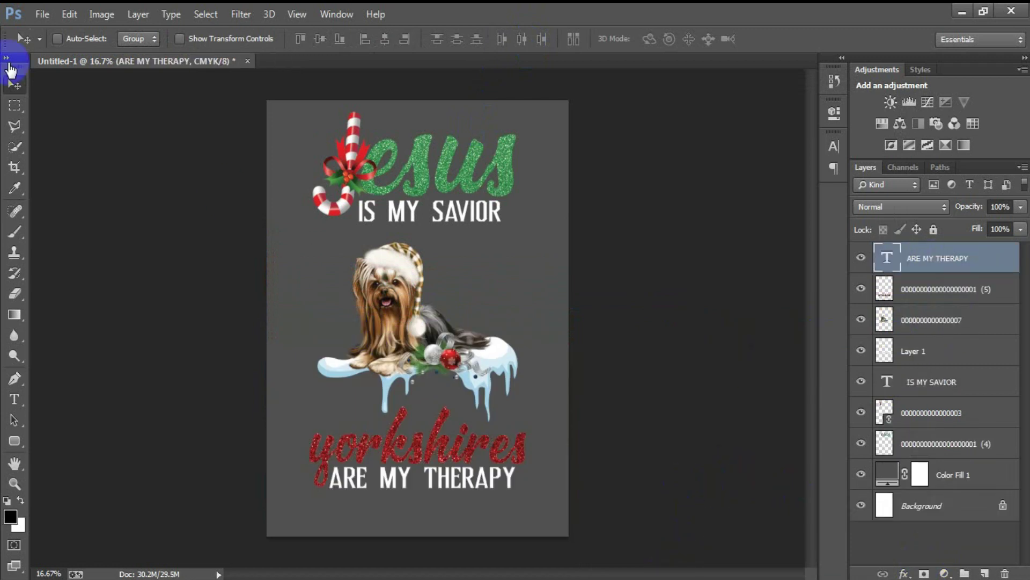
Open the snowflakes-and-stars EPS file, rasterizing it at 300 pixels/inch in CMYK Color.
click(42, 14)
click(44, 45)
click(348, 236)
click(703, 449)
double_click(450, 255)
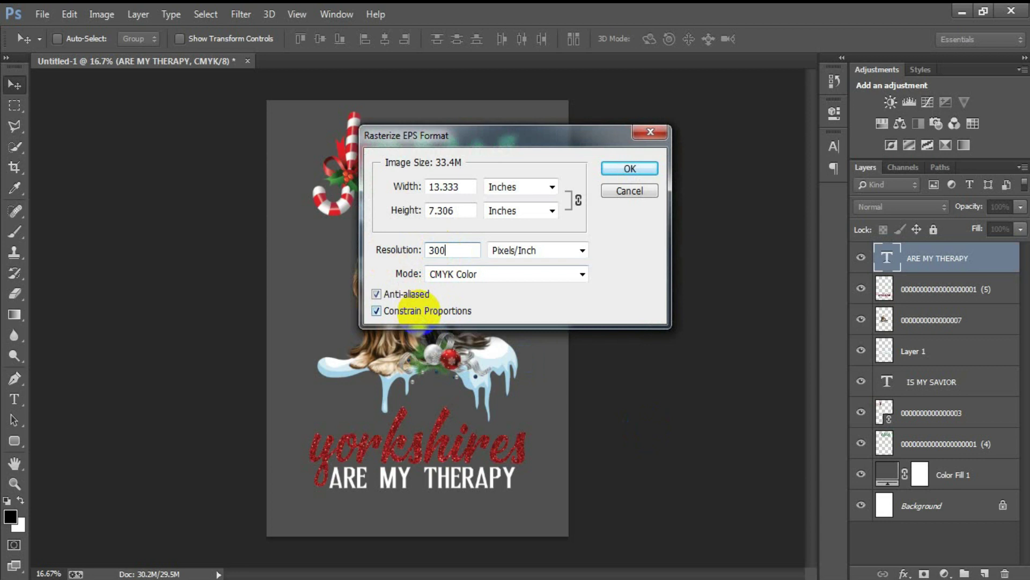
key(Return)
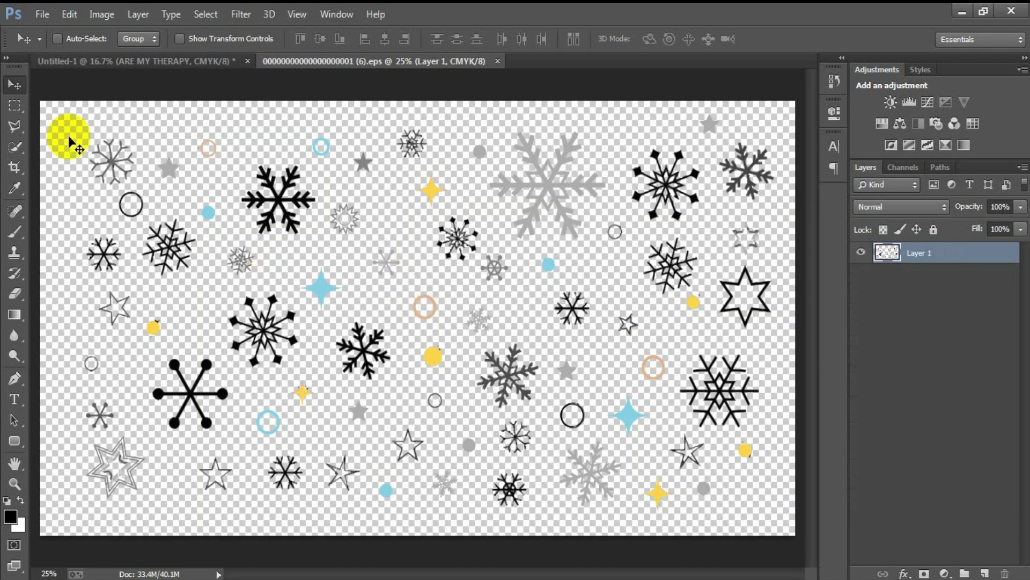
Copy the bold black snowflake with branched arms into the T-shirt design beside the dog and recolour it white.
click(14, 105)
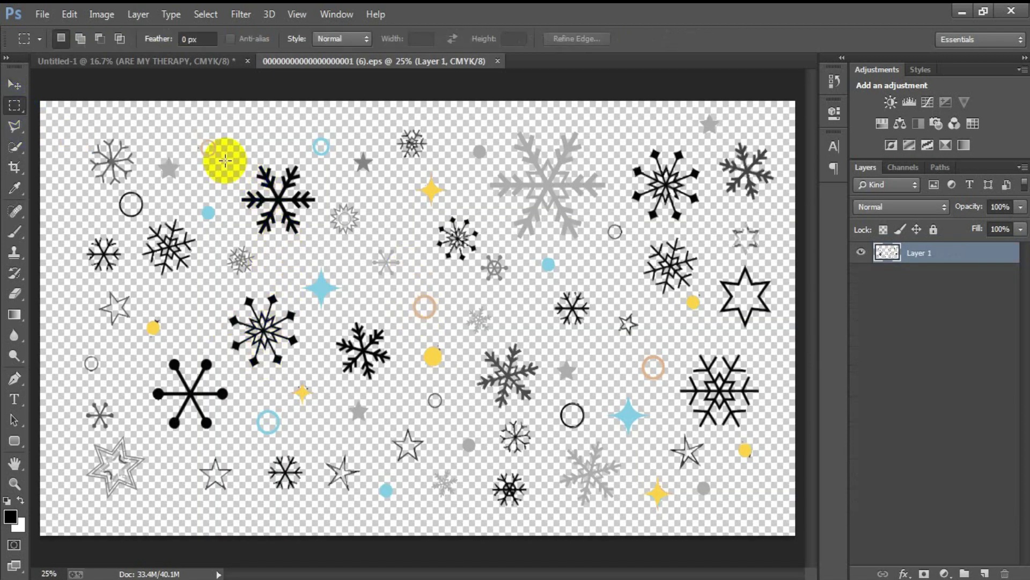
drag(229, 154, 318, 238)
click(14, 84)
drag(280, 207, 292, 291)
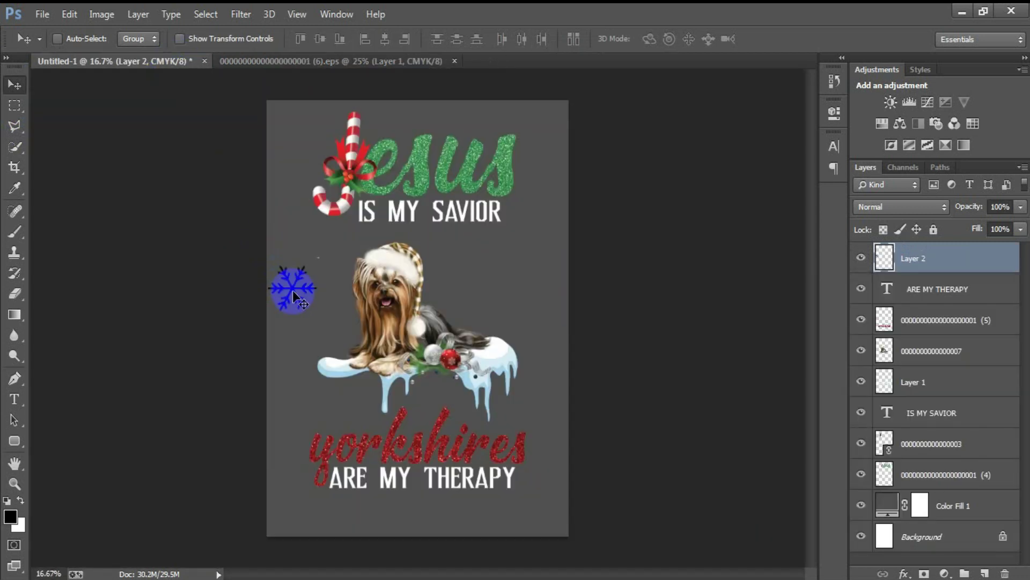
ctrl+click(885, 259)
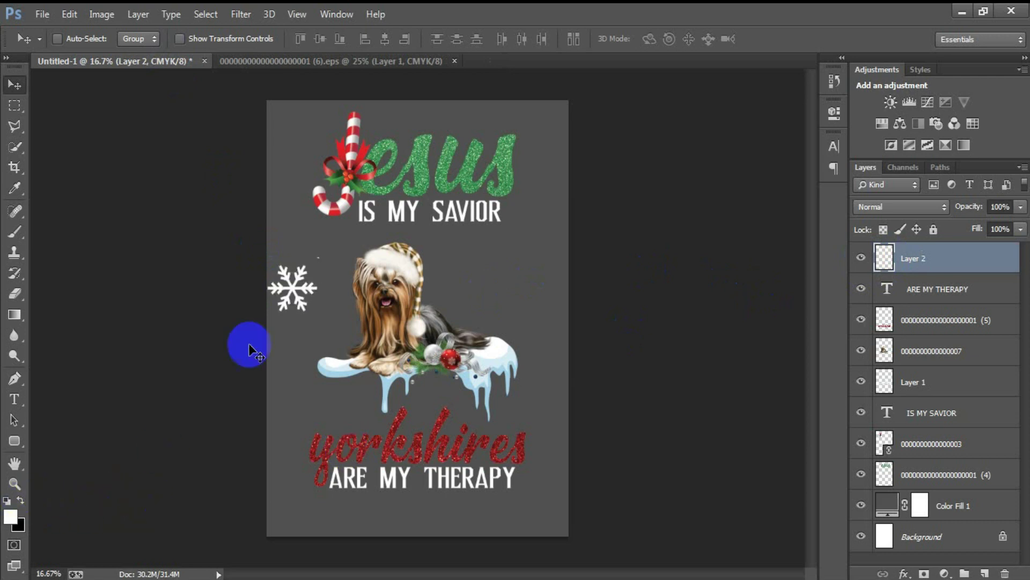
Move the white snowflake up beside the dog's hat and shrink it to about 46%.
drag(290, 288, 321, 264)
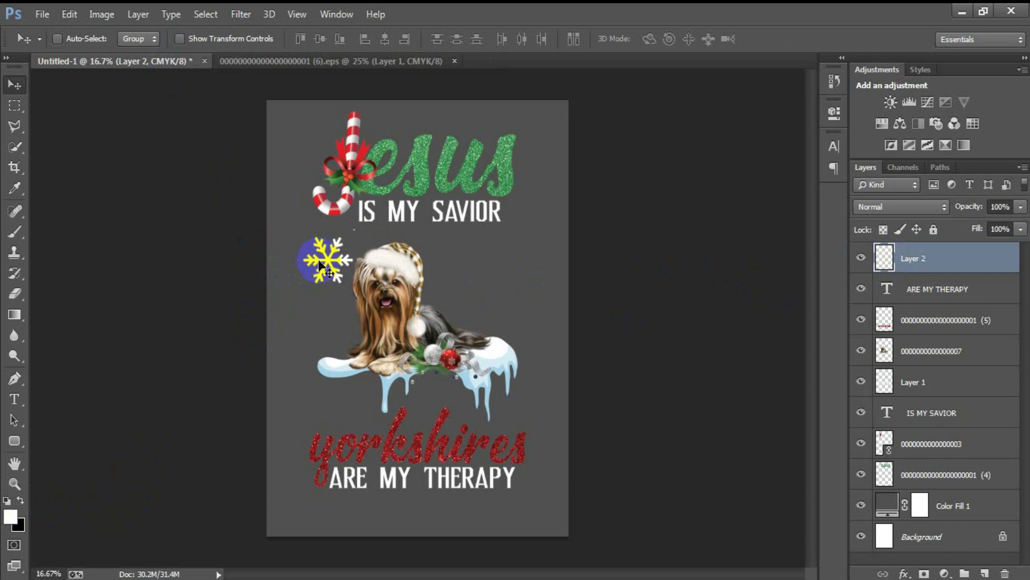
key(ctrl+t)
drag(359, 287, 352, 270)
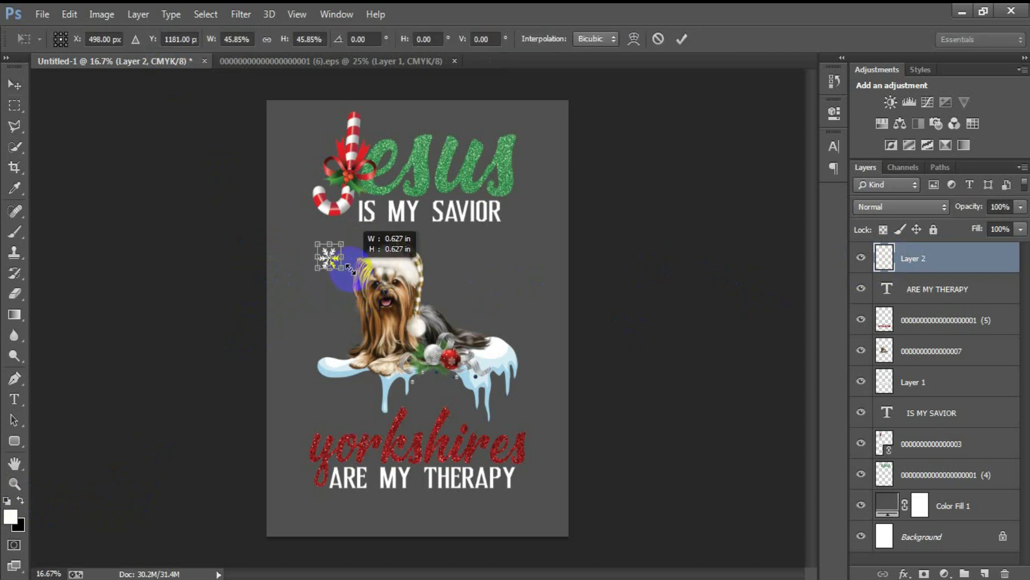
click(679, 38)
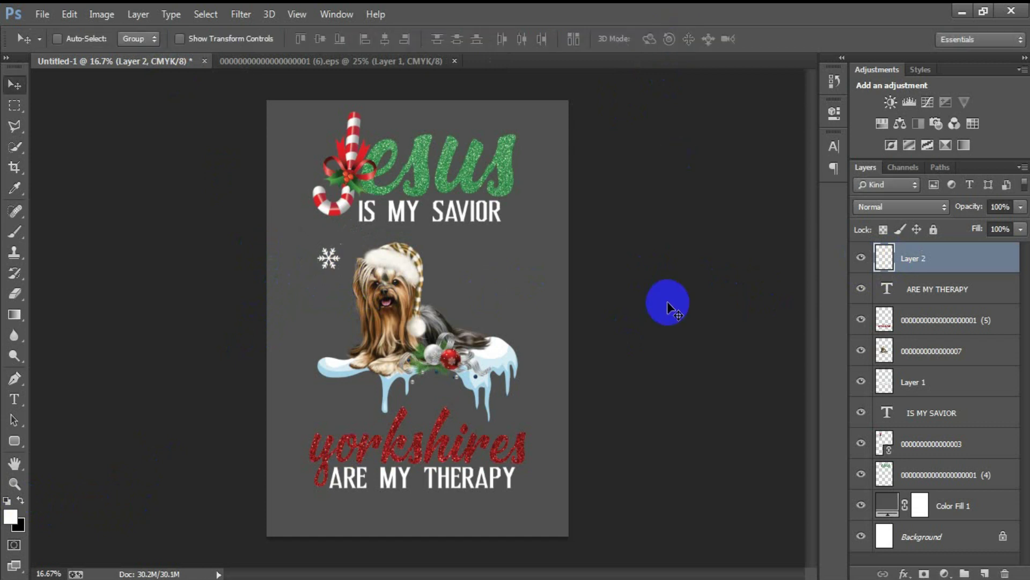
Duplicate the snowflake, place the copy above the "e" and first "s" of "Jesus" and shrink it slightly.
key(ctrl+j)
drag(329, 259, 409, 141)
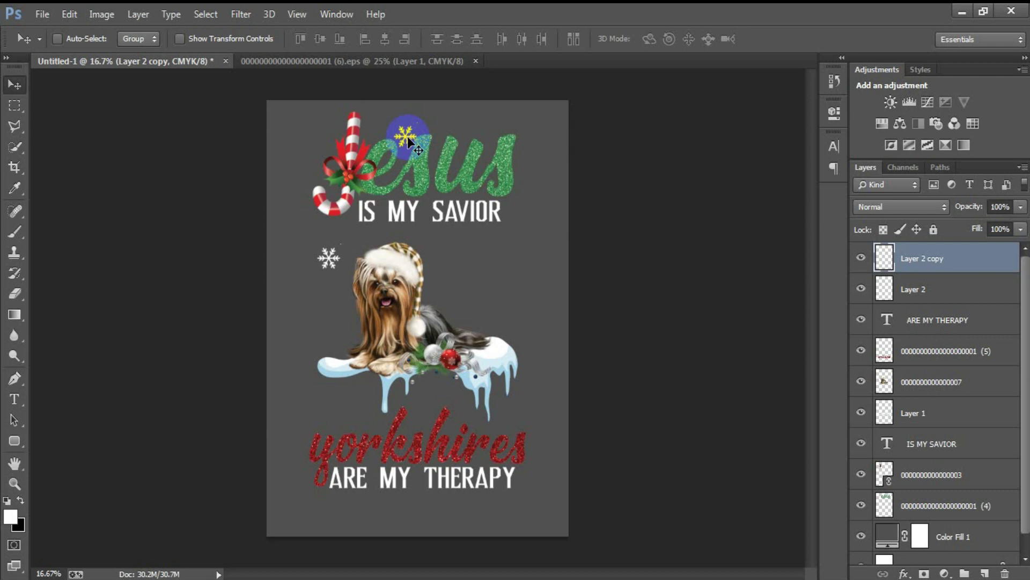
key(ctrl+t)
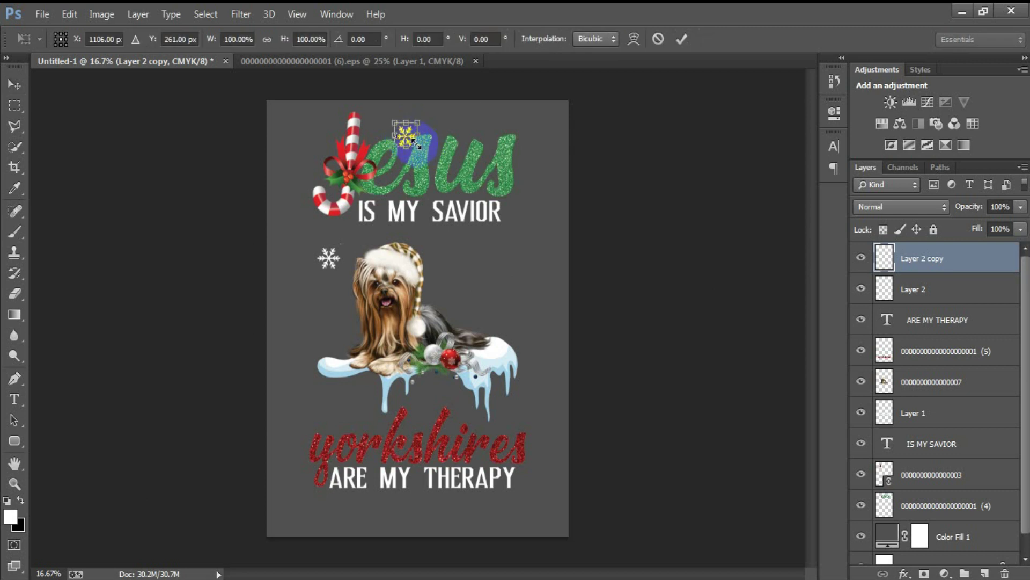
drag(416, 144, 414, 141)
click(682, 39)
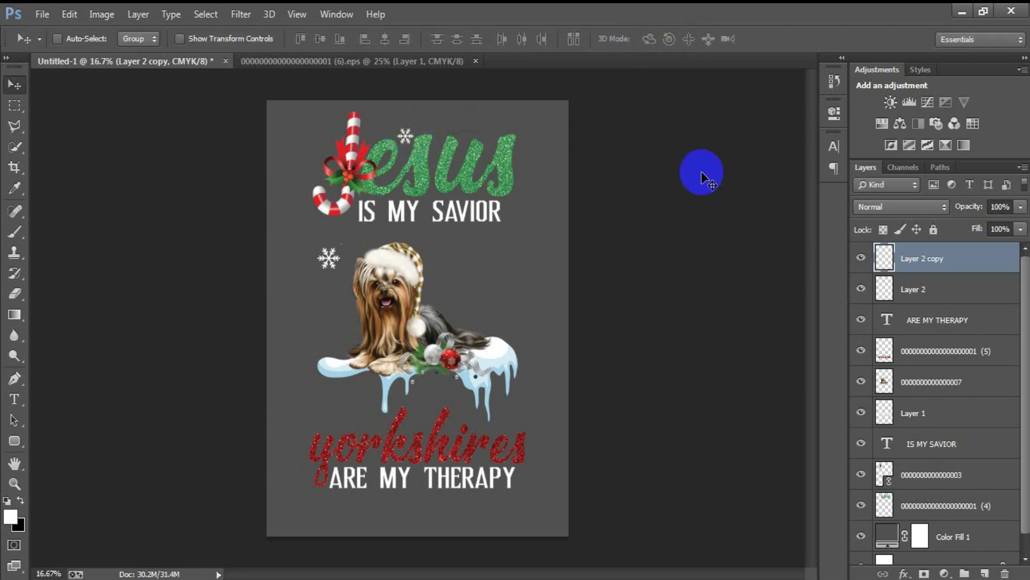
Add three more copies of the small snowflake: above the final "s" of "Jesus", above the end of "yorkshires" and above the dog's back.
key(ctrl+j)
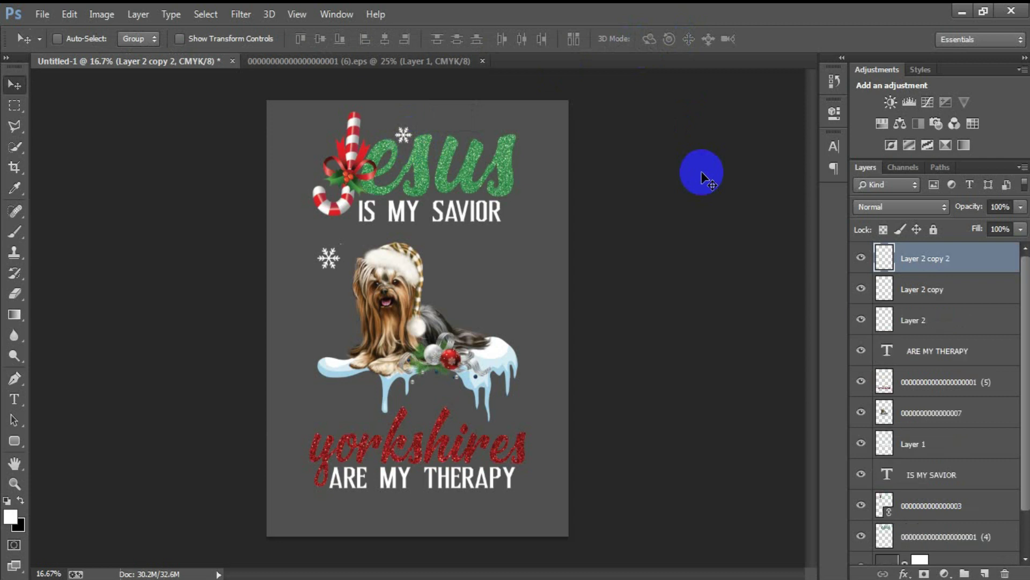
drag(406, 141, 504, 135)
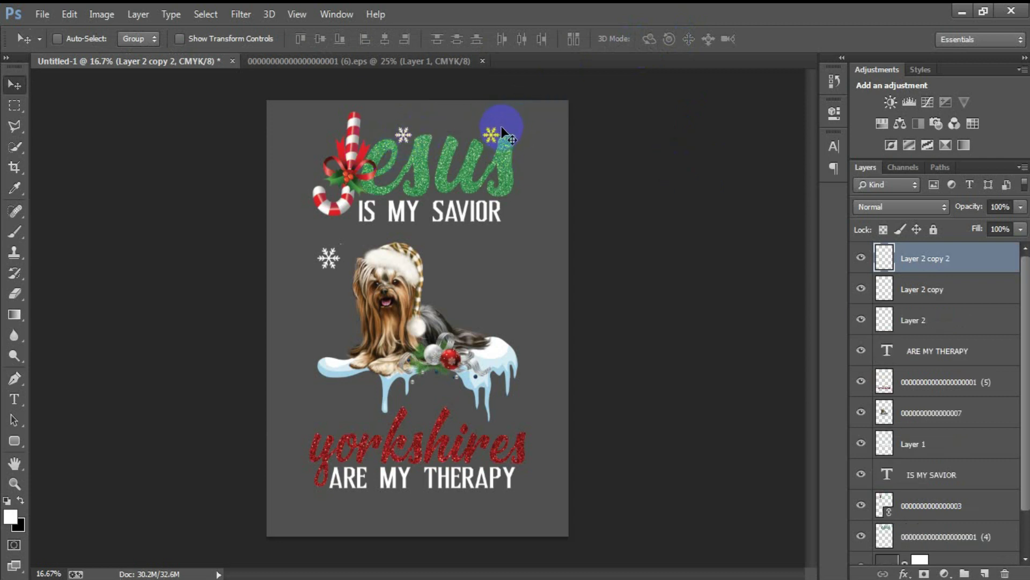
key(ctrl+j)
drag(493, 174, 509, 434)
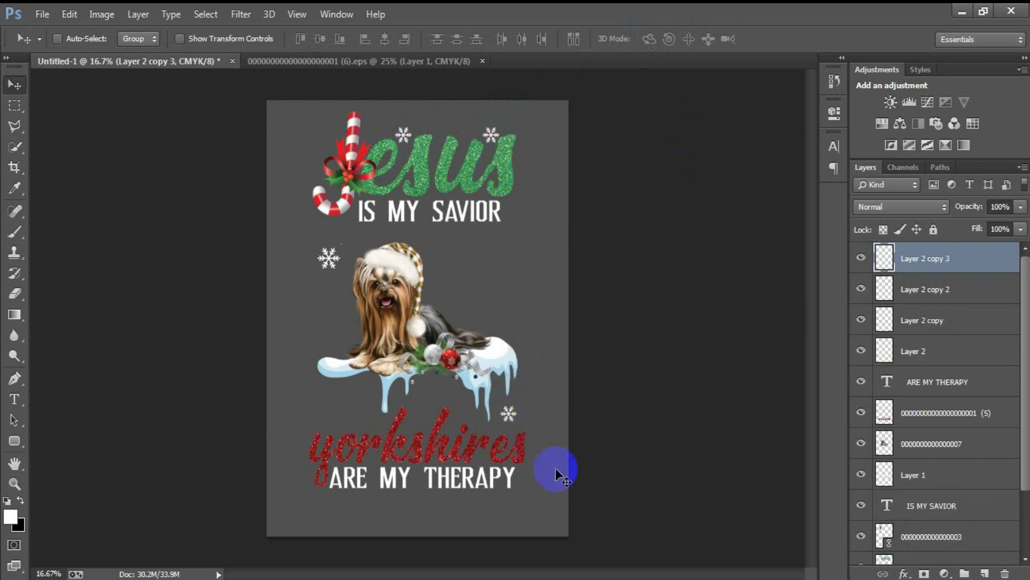
key(ctrl+j)
drag(507, 421, 454, 311)
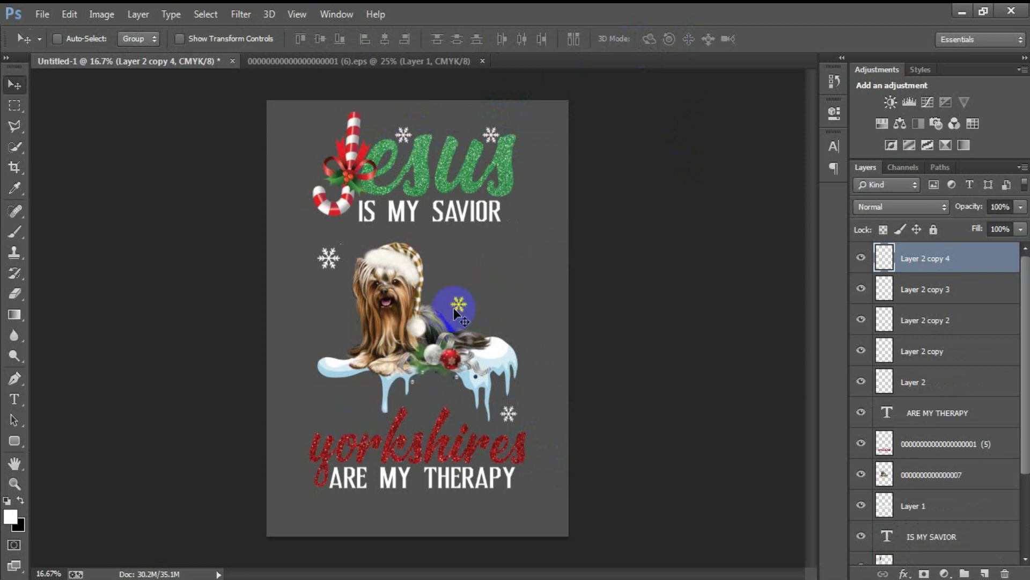
Copy the blue four-pointed star near the bold snowflake from the EPS file into the T-shirt design and recolour it white.
click(385, 58)
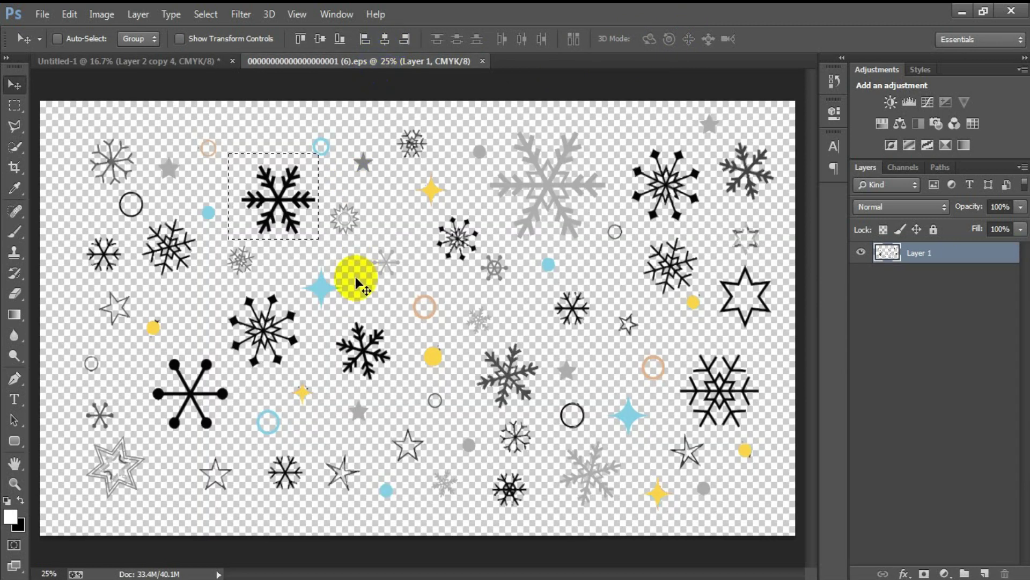
click(14, 105)
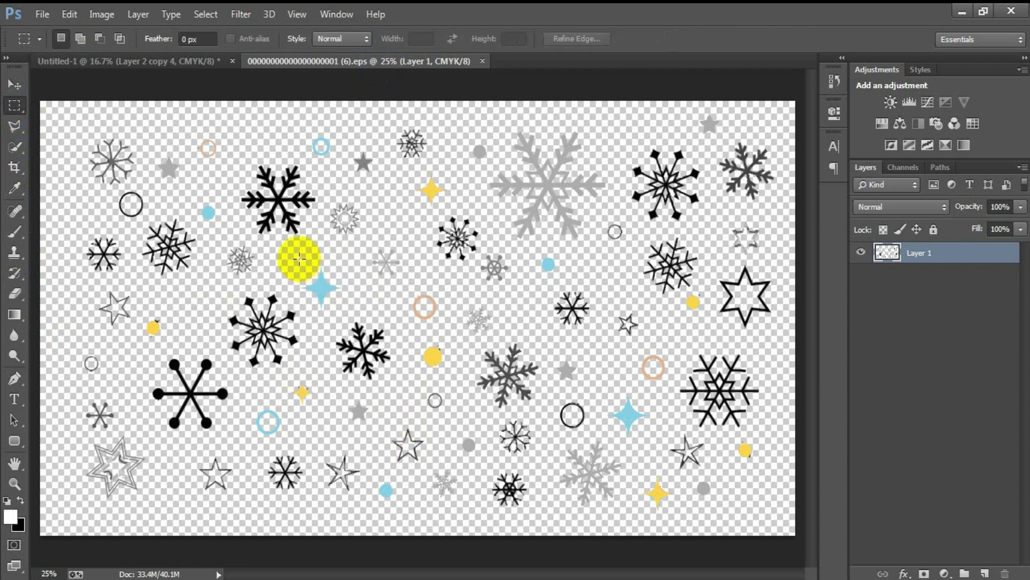
drag(292, 262, 354, 311)
click(14, 84)
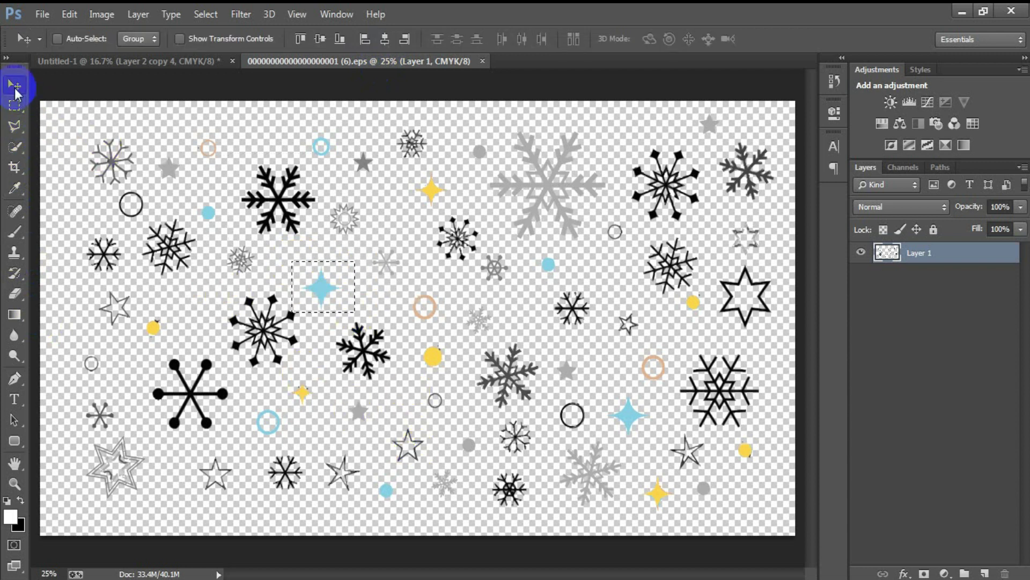
drag(294, 284, 306, 395)
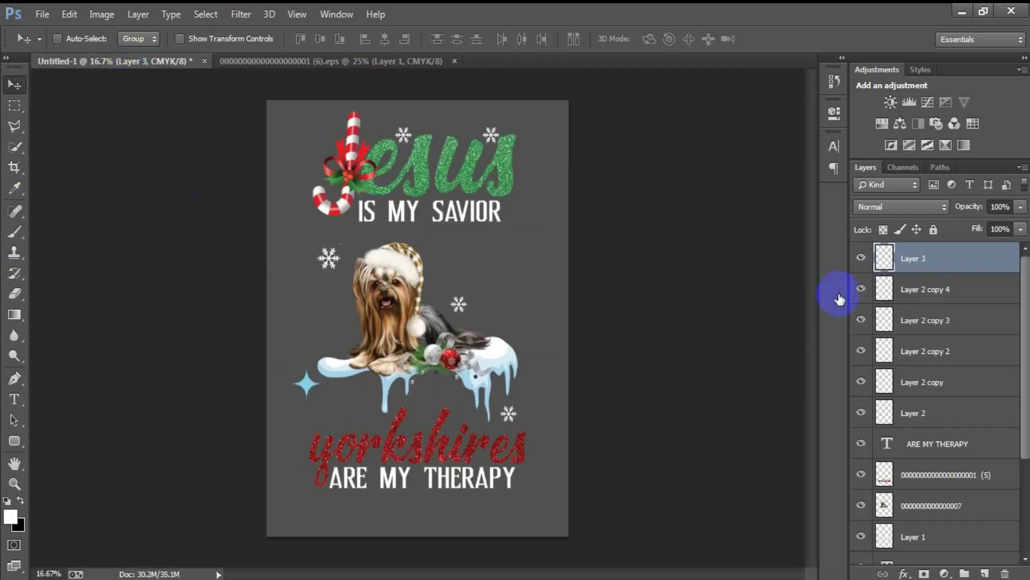
ctrl+click(884, 262)
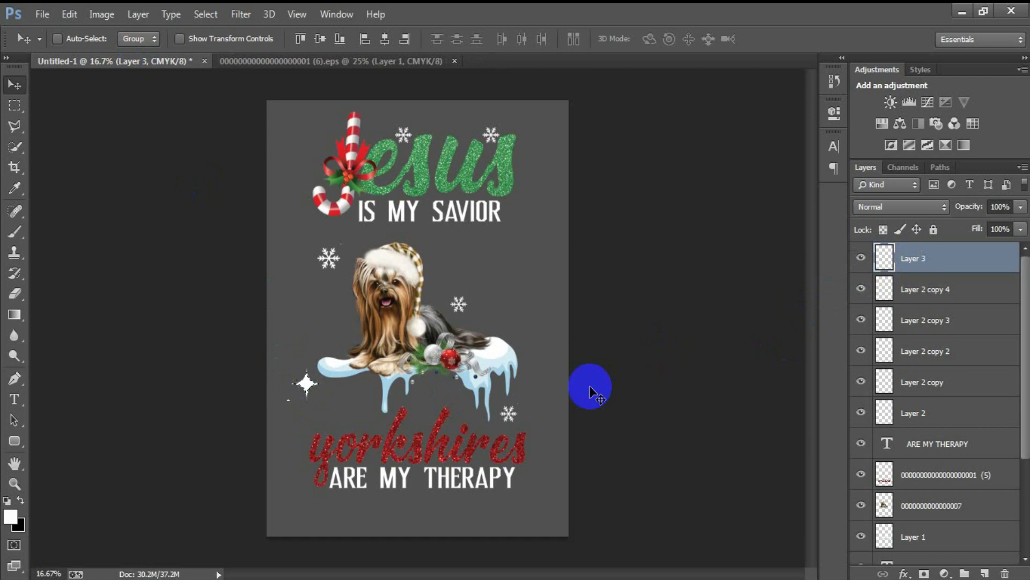
Move the white star above the "or" of "yorkshires", beside the icicles, and scale it down.
drag(312, 392, 361, 411)
key(ctrl+t)
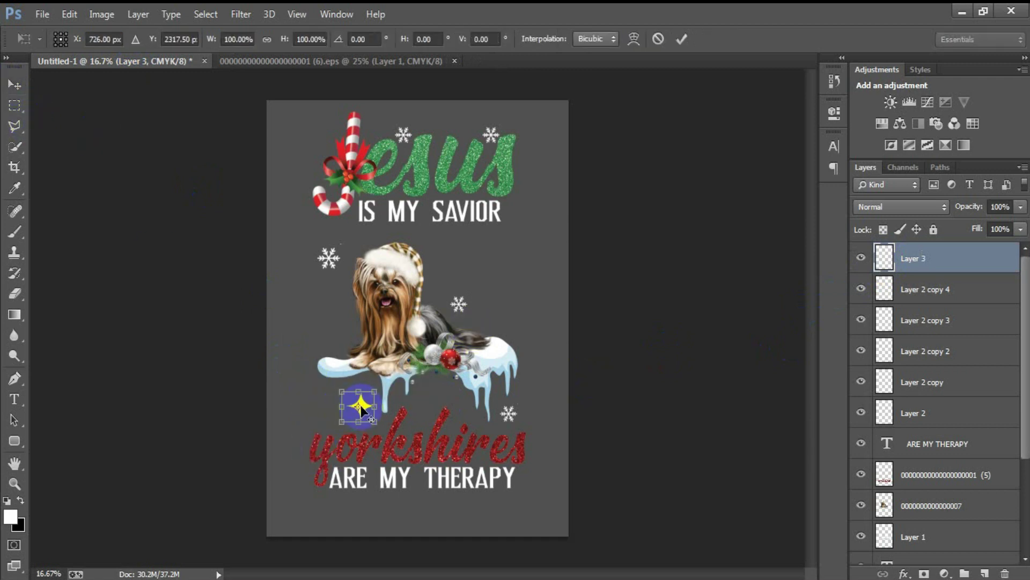
drag(377, 419, 372, 414)
click(681, 39)
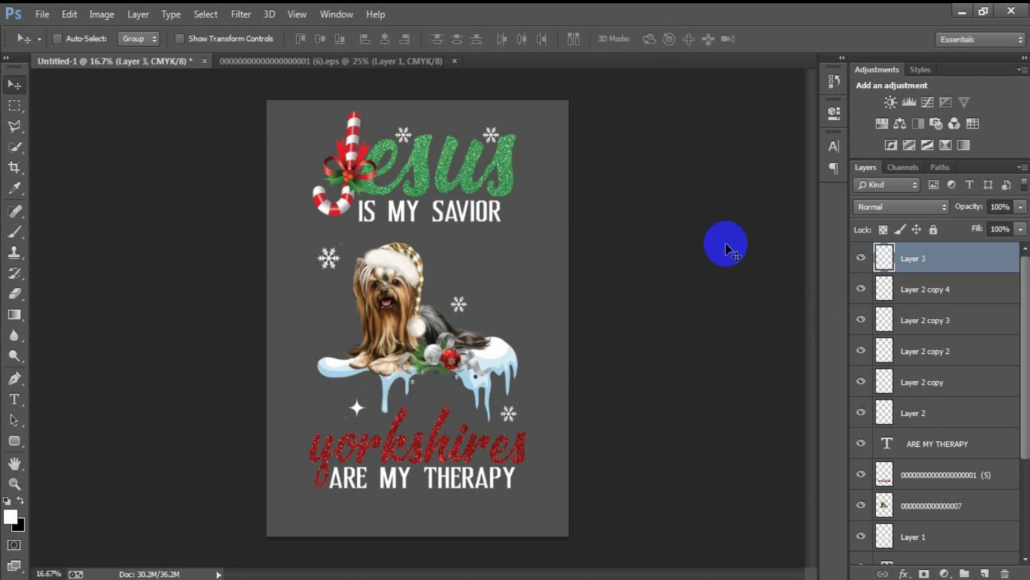
Copy the yellow dot near the bold snowflake from the EPS file into the T-shirt design, beside the dog.
click(356, 62)
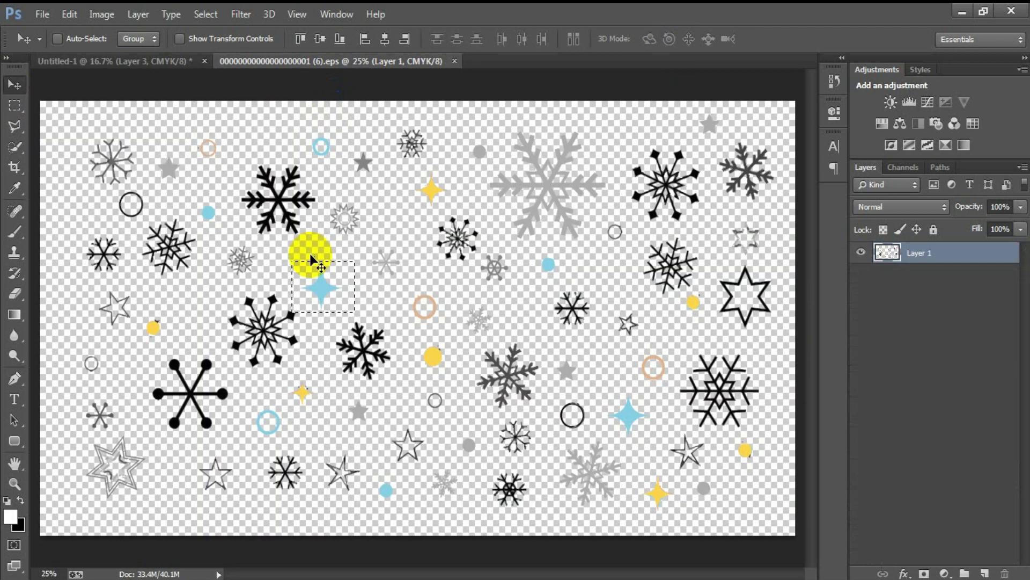
click(14, 105)
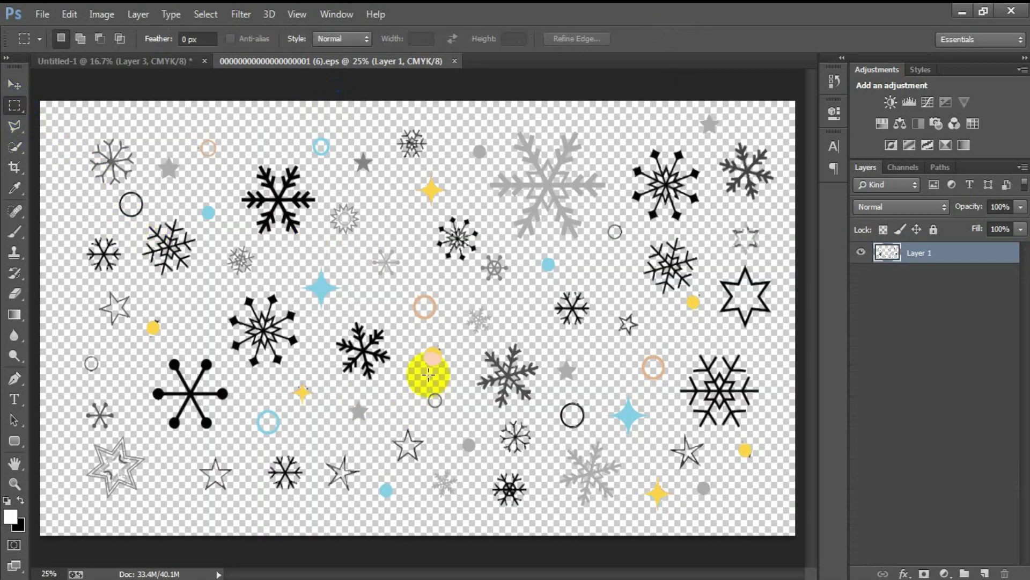
drag(416, 335, 308, 307)
click(14, 85)
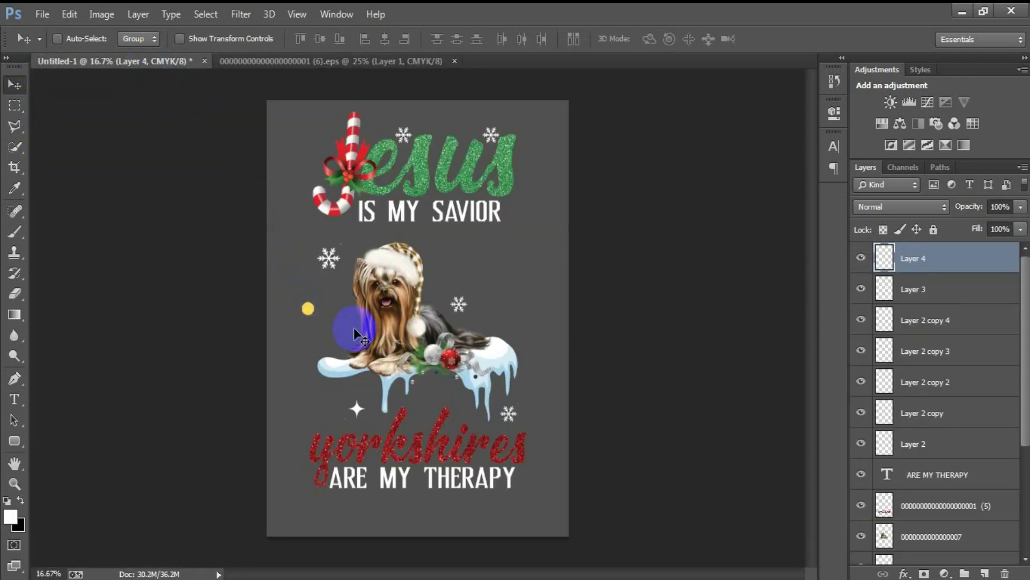
Recolour the yellow dot white, scale it down and place it beside the dog, just above the snow.
click(711, 323)
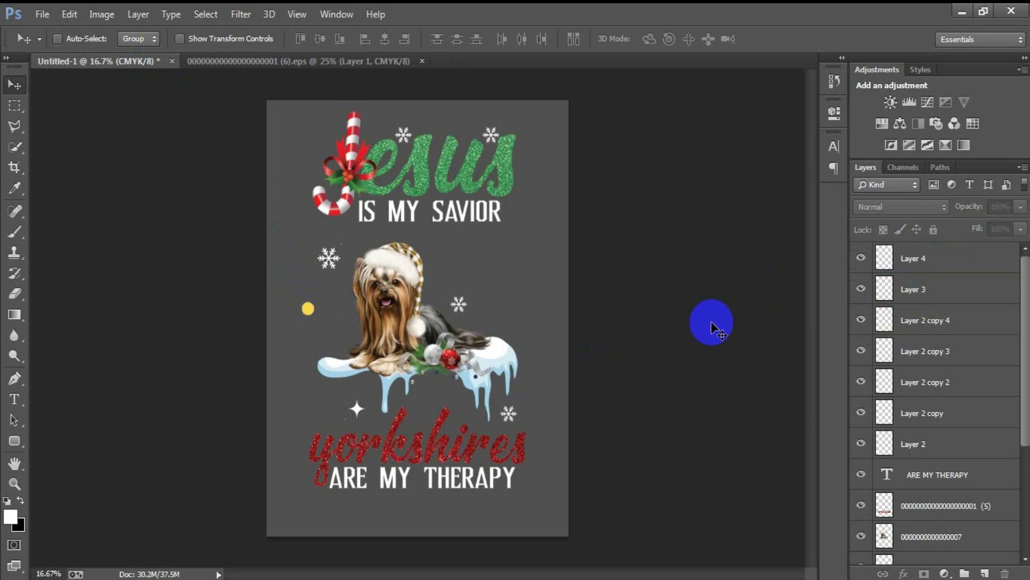
drag(884, 259, 736, 311)
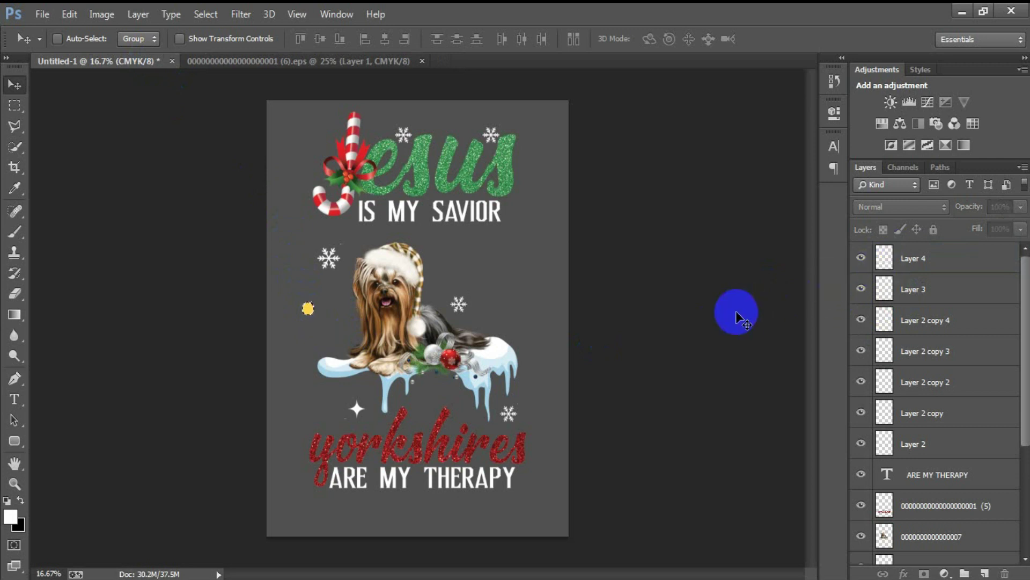
drag(893, 259, 897, 264)
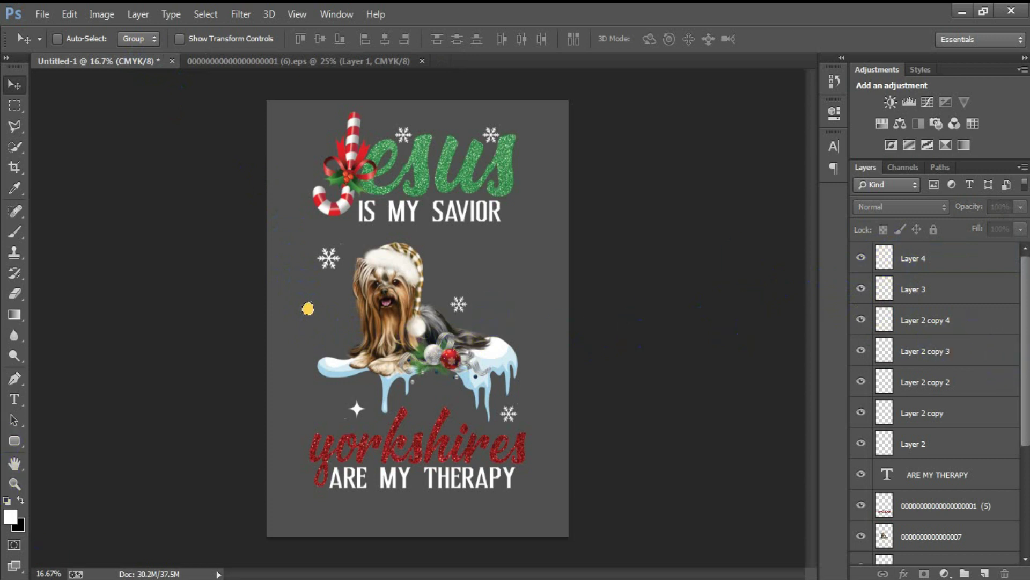
drag(307, 308, 307, 308)
key(ctrl+t)
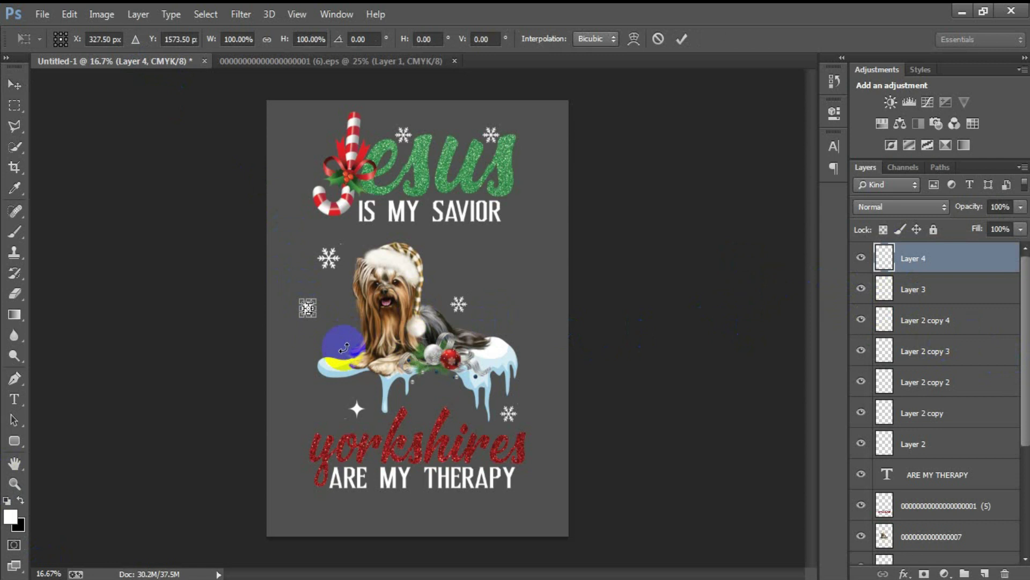
drag(317, 316, 23, 111)
click(681, 38)
Copy the orange ring near the centre of the EPS file into the T-shirt design and recolour it white.
click(22, 108)
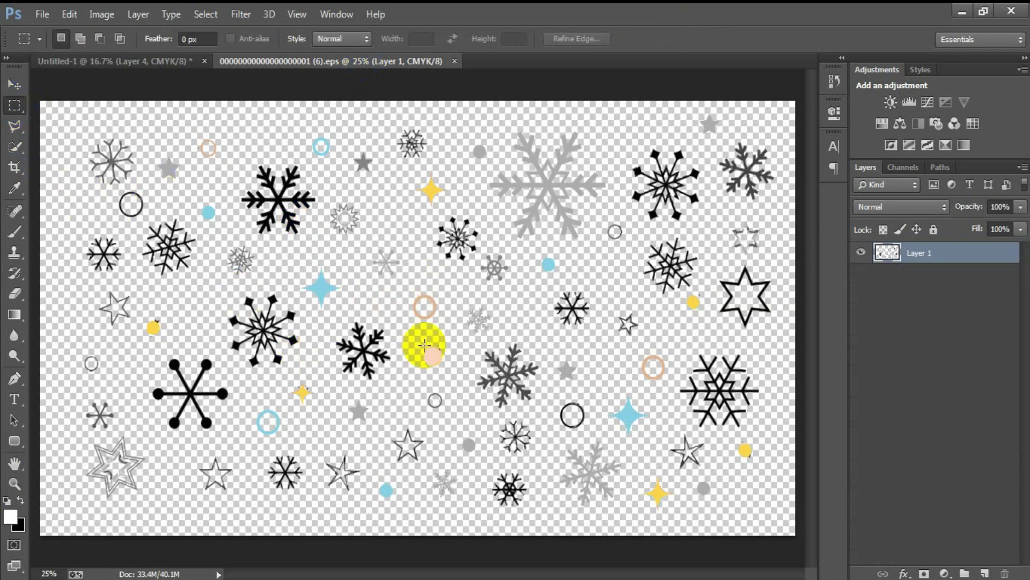
drag(408, 285, 400, 331)
click(14, 85)
drag(478, 269, 479, 269)
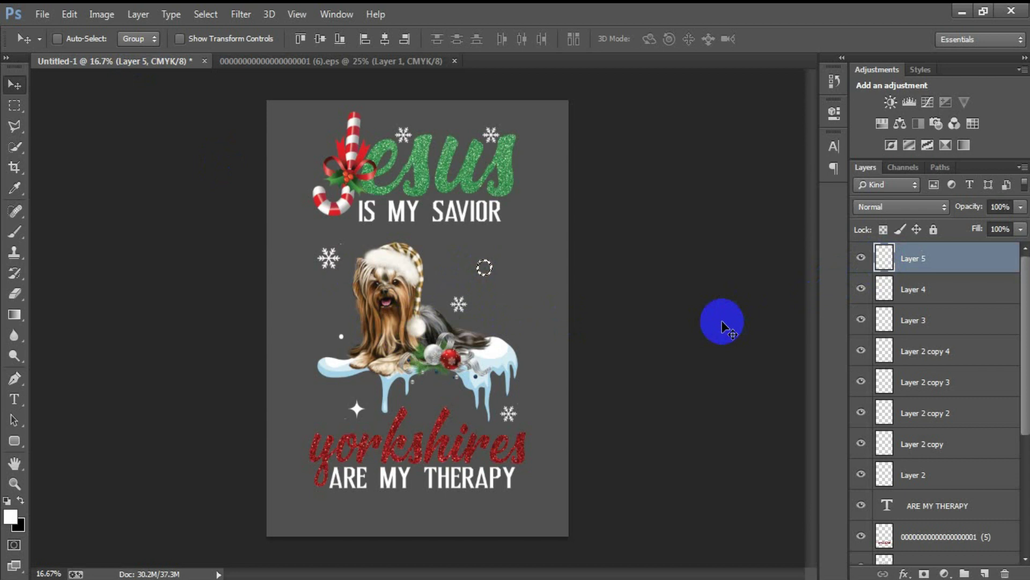
Scale down the white ring and position it above the dog's back, under the word "SAVIOR".
key(ctrl+t)
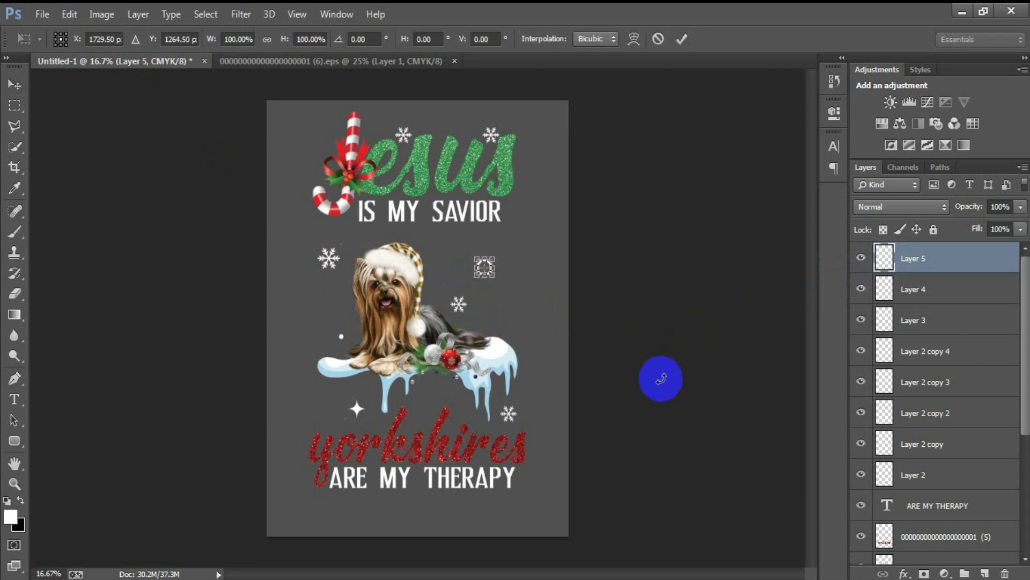
mouse_move(491, 277)
mouse_down()
mouse_move(487, 269)
mouse_move(490, 307)
mouse_move(478, 264)
mouse_move(490, 268)
mouse_up()
click(681, 38)
Add a new empty layer on top of the layer stack.
scroll(928, 445, down, 5)
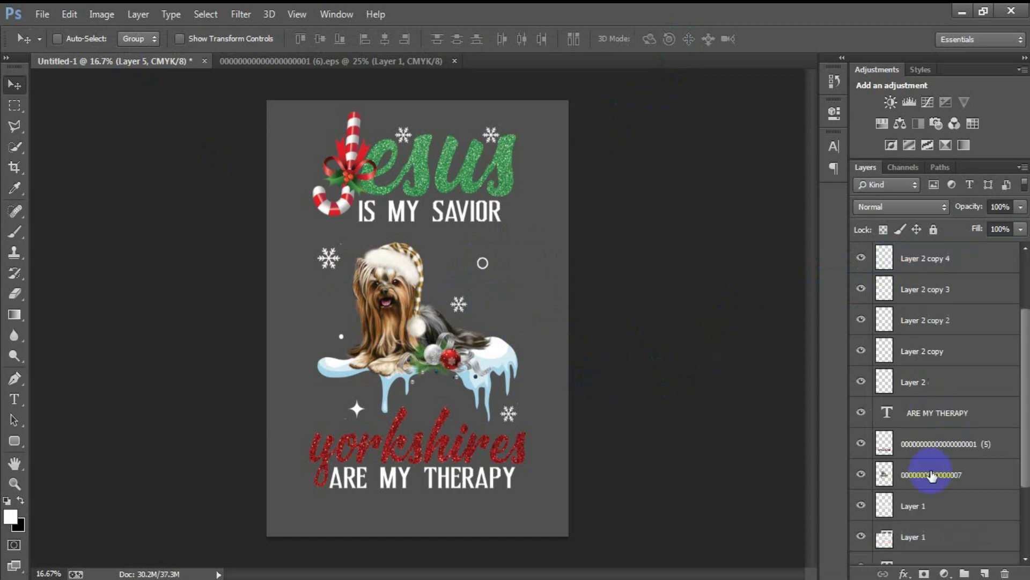
scroll(961, 531, up, 5)
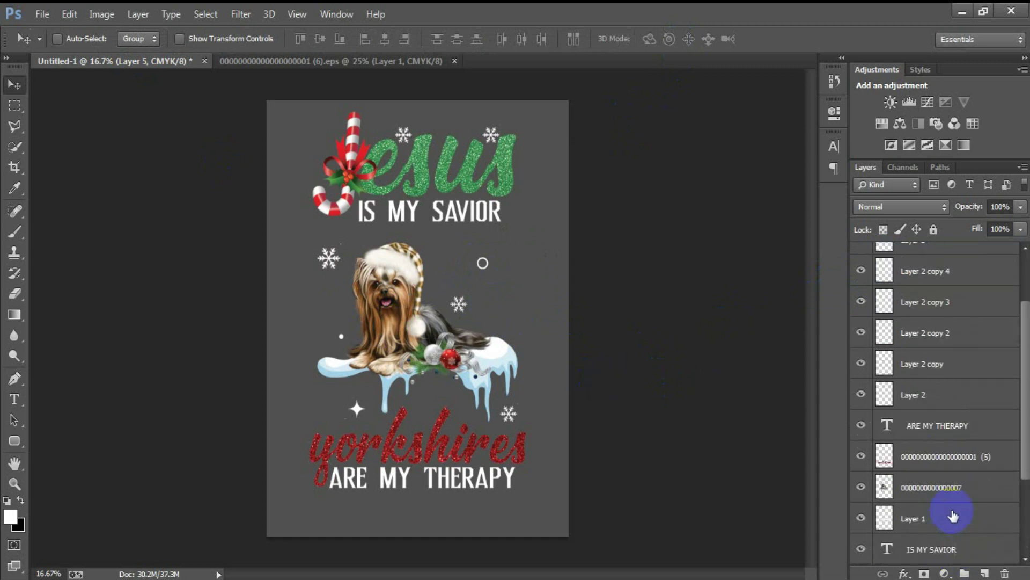
click(984, 573)
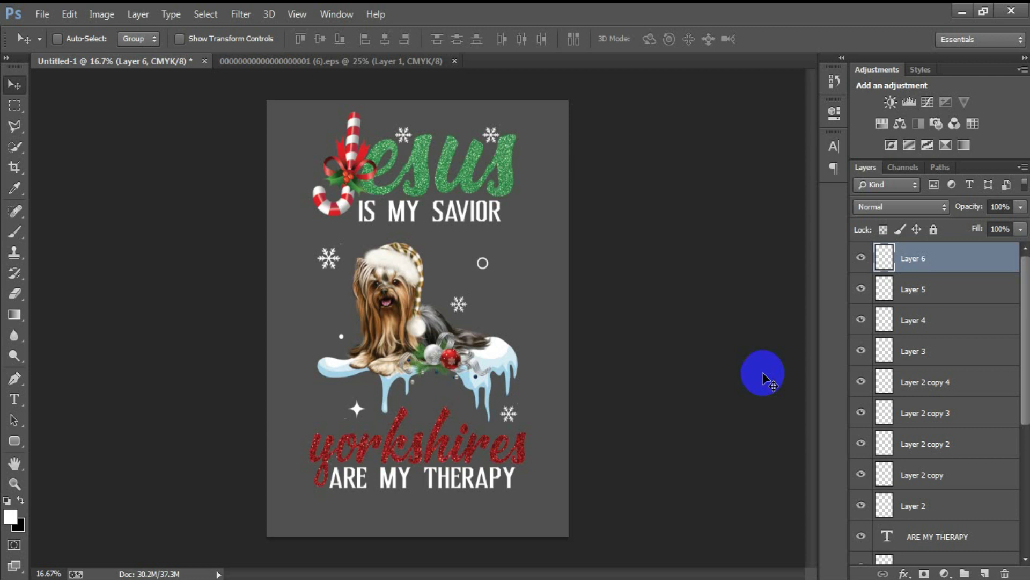
Paint small white snow dots around the lettering and the dog with a 13 px hard round brush at 100% hardness.
click(14, 232)
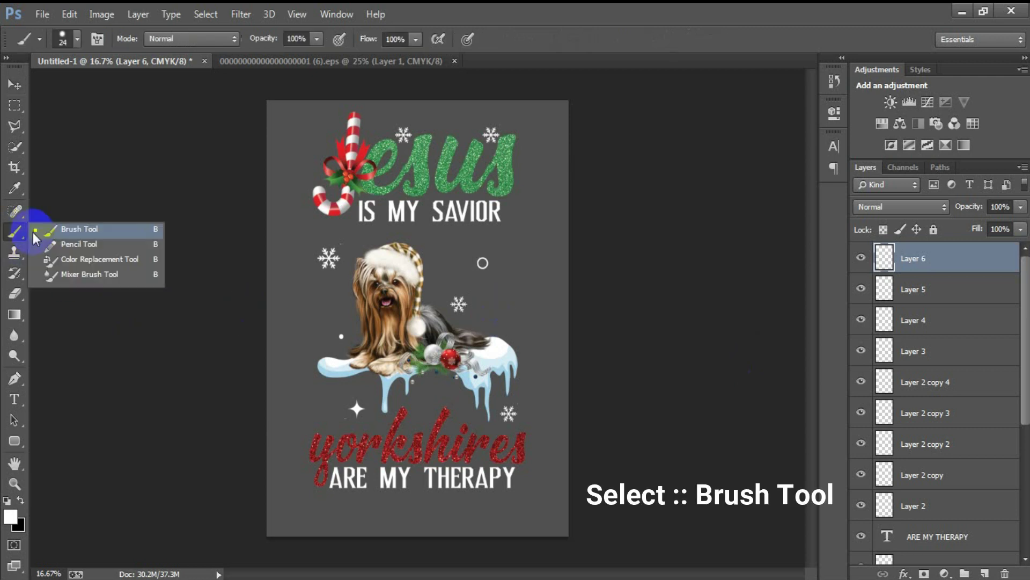
click(73, 231)
right_click(362, 233)
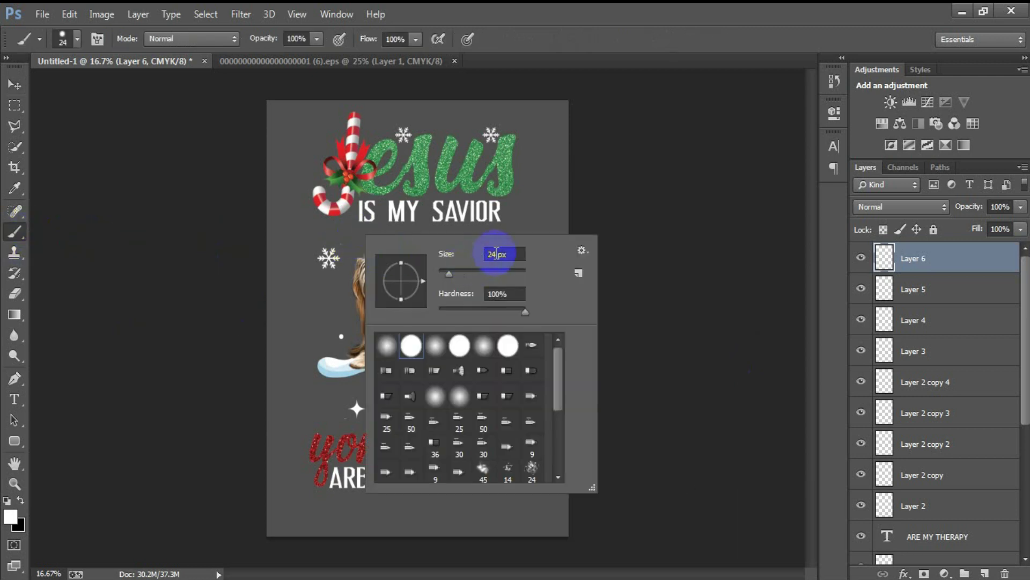
click(505, 294)
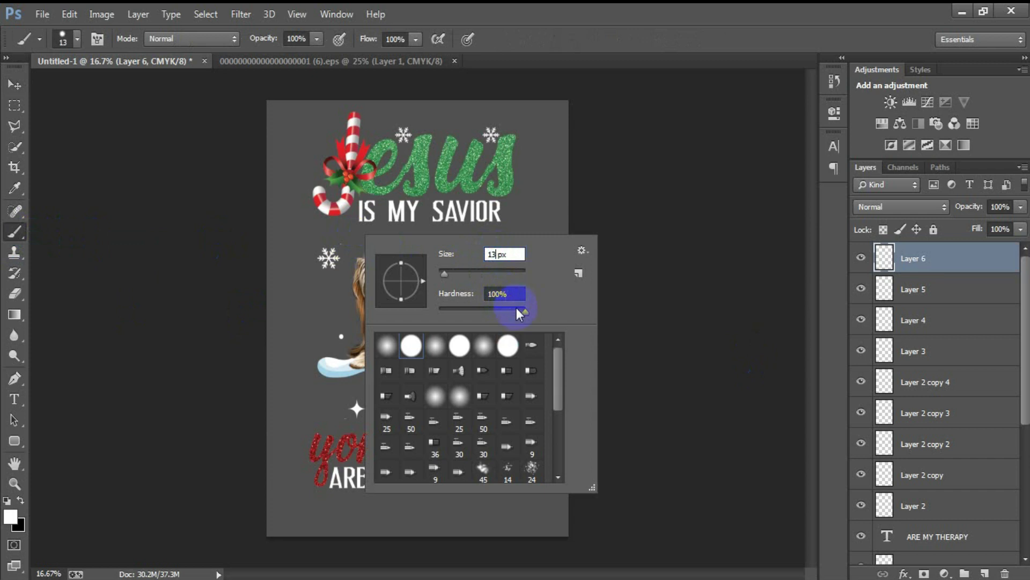
click(411, 345)
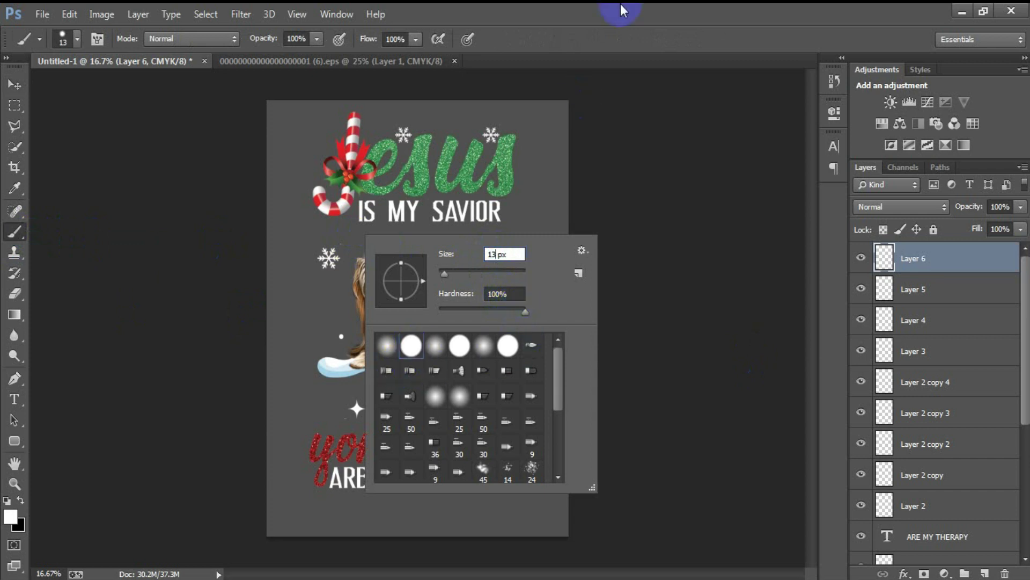
key(Return)
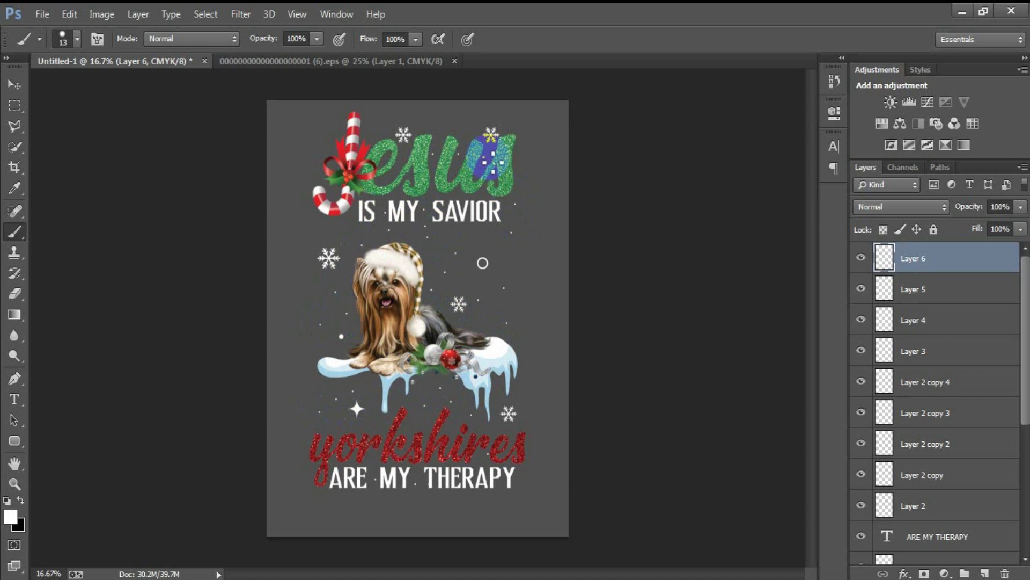
click(530, 368)
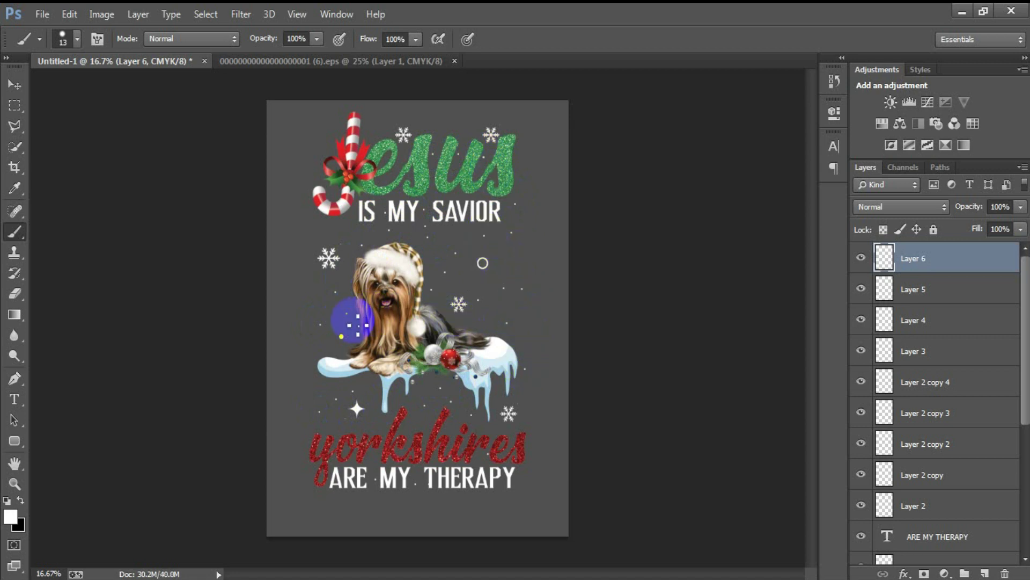
click(325, 341)
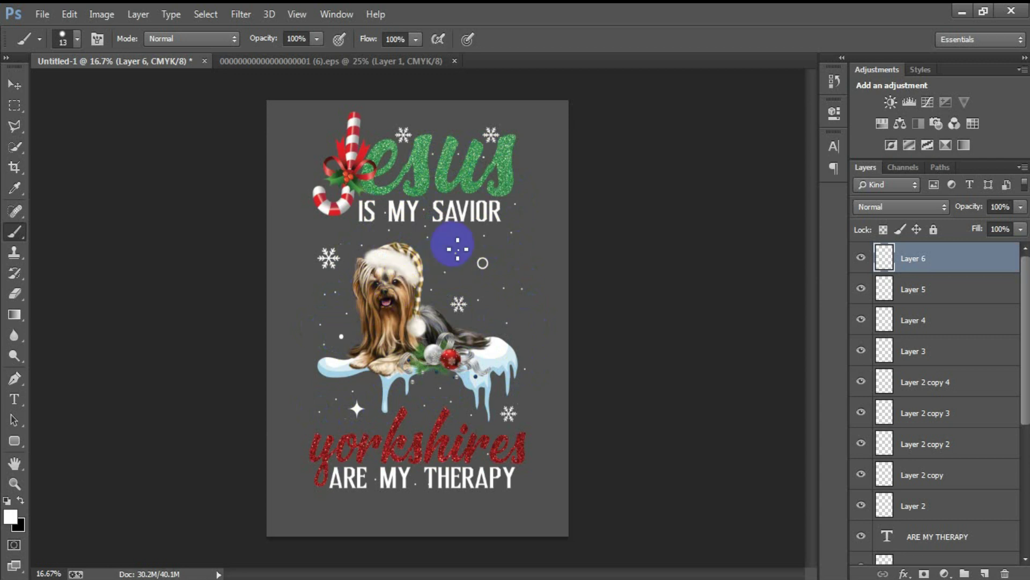
Set the brush size to 24 px and paint larger white snow dots across the whole design.
right_click(459, 242)
click(541, 281)
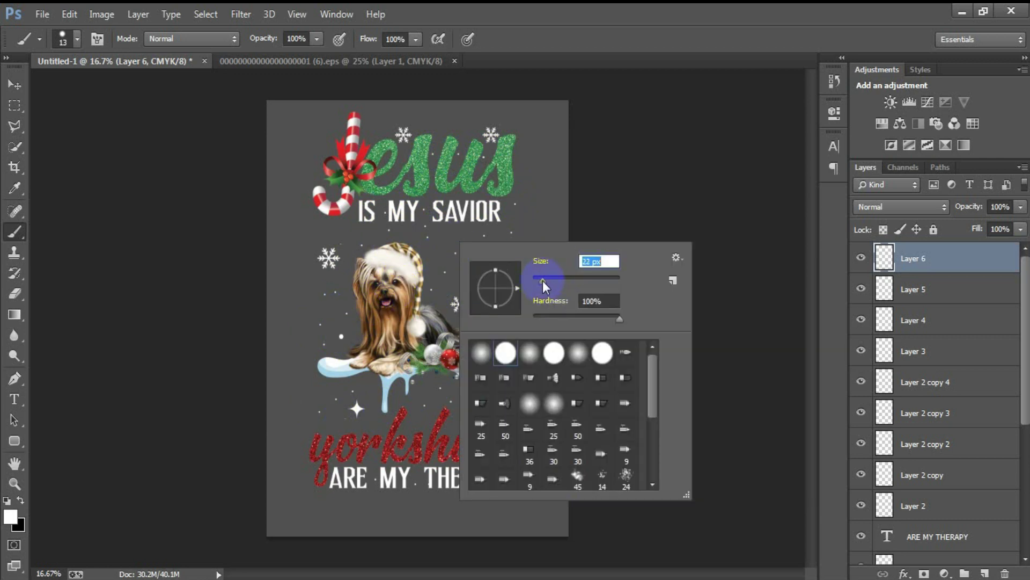
click(543, 281)
click(590, 261)
key(BackSpace)
text(4)
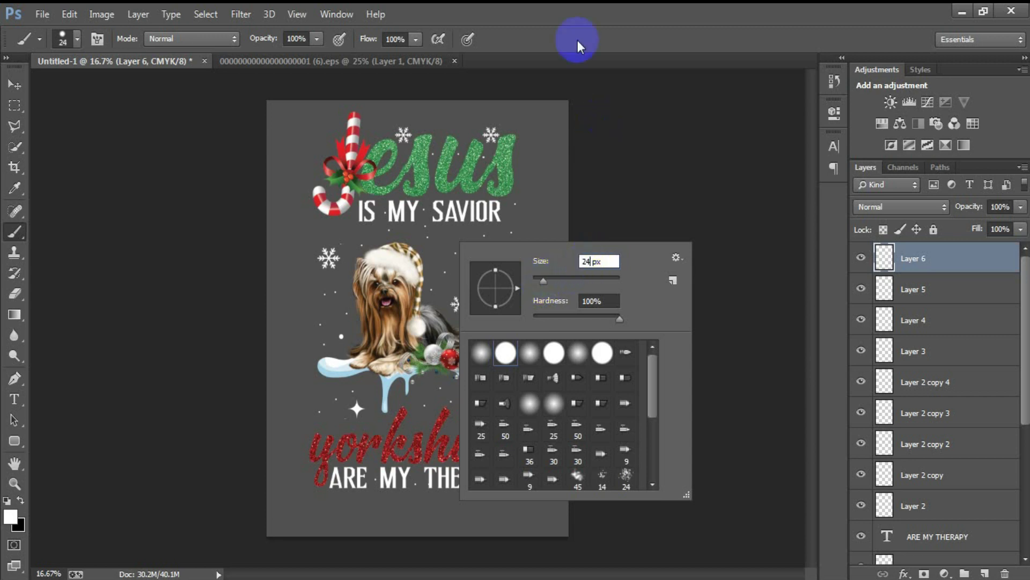
key(Return)
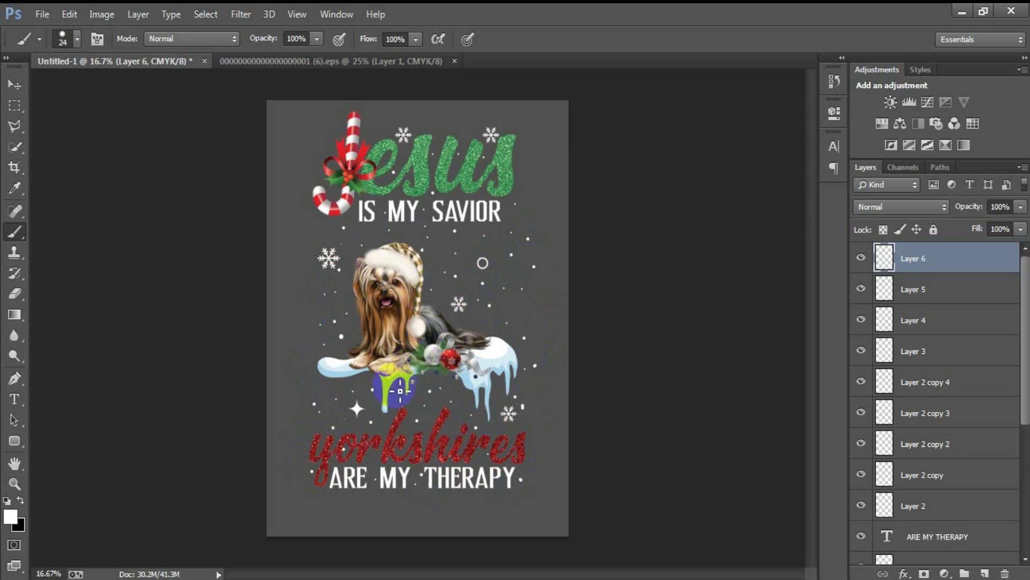
click(504, 338)
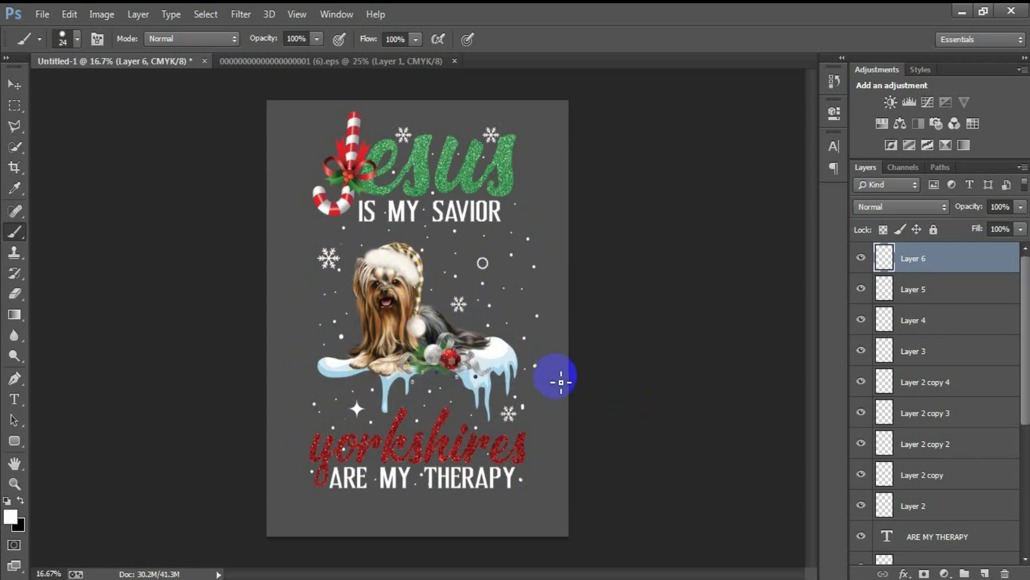
click(344, 261)
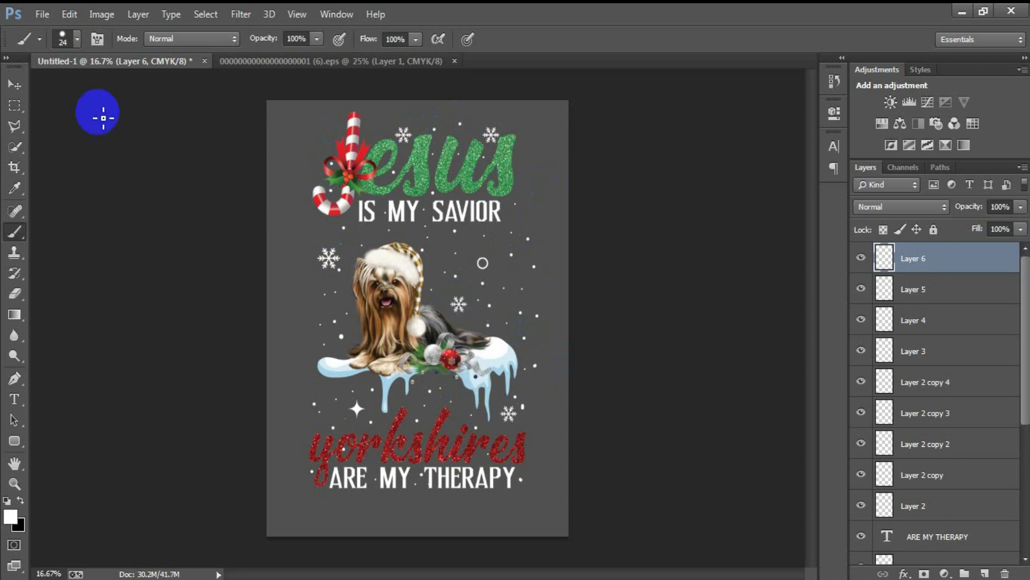
Reset the foreground and background colours to default and group all artwork layers above the colour fill.
click(15, 84)
click(6, 500)
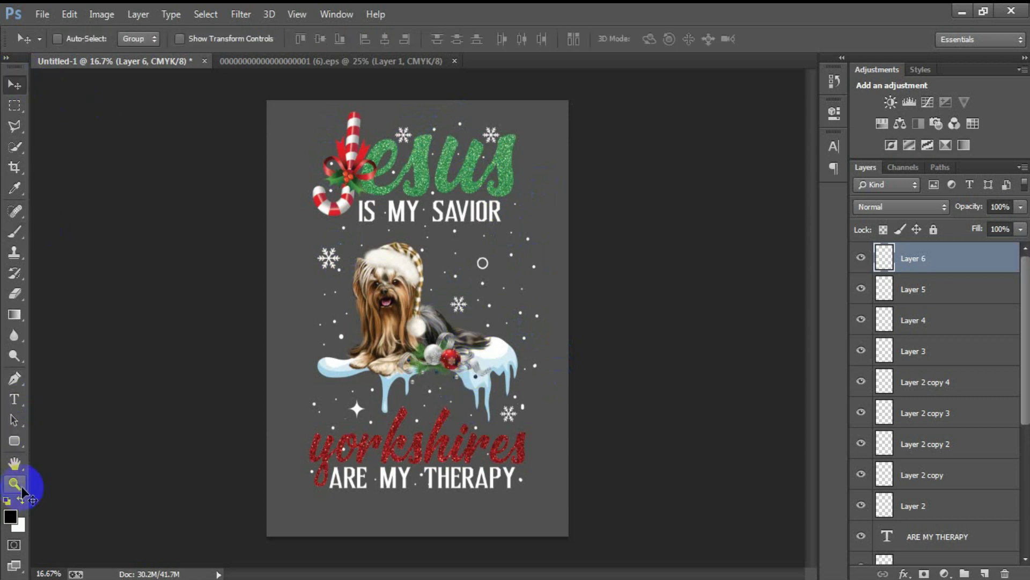
scroll(939, 311, down, 3)
scroll(966, 376, down, 2)
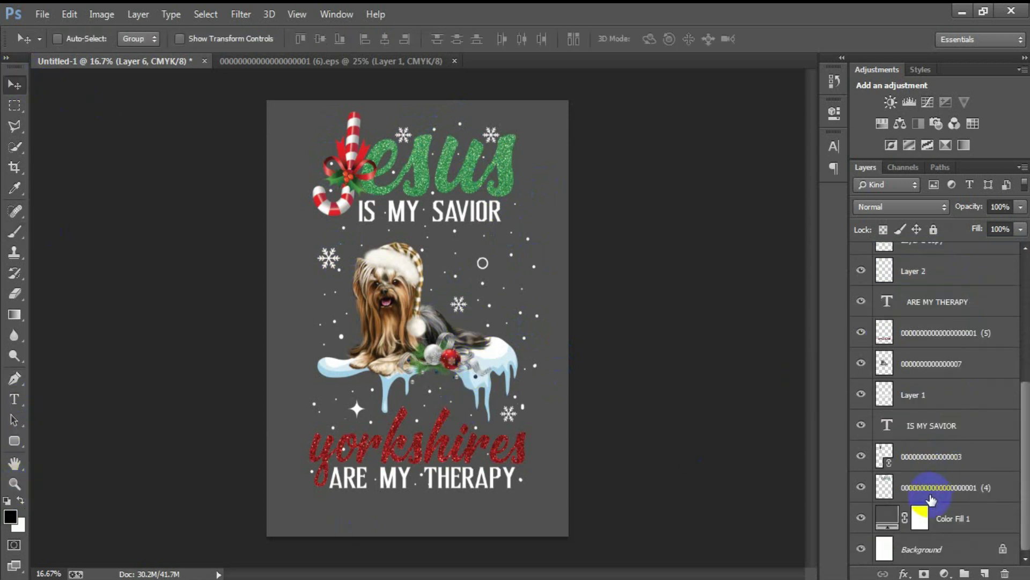
shift+click(943, 486)
scroll(928, 429, up, 2)
scroll(927, 394, up, 3)
key(ctrl+g)
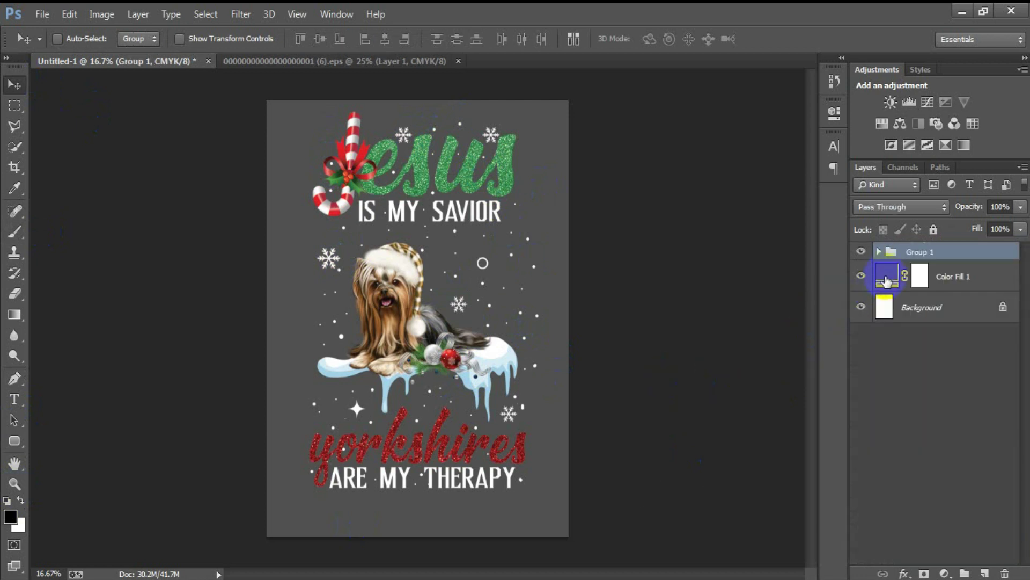
Change the background colour fill to black (000000).
double_click(882, 273)
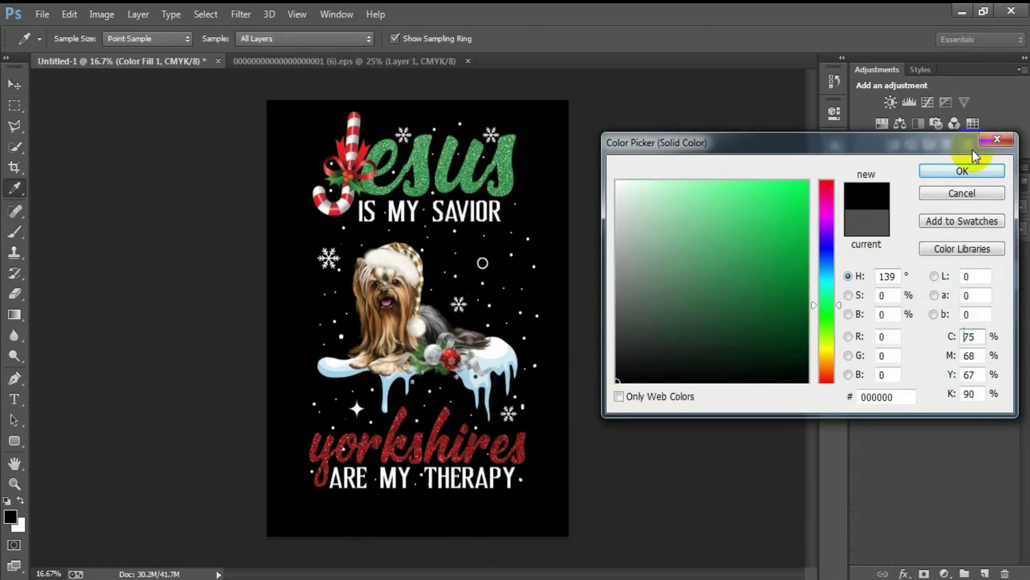
click(972, 172)
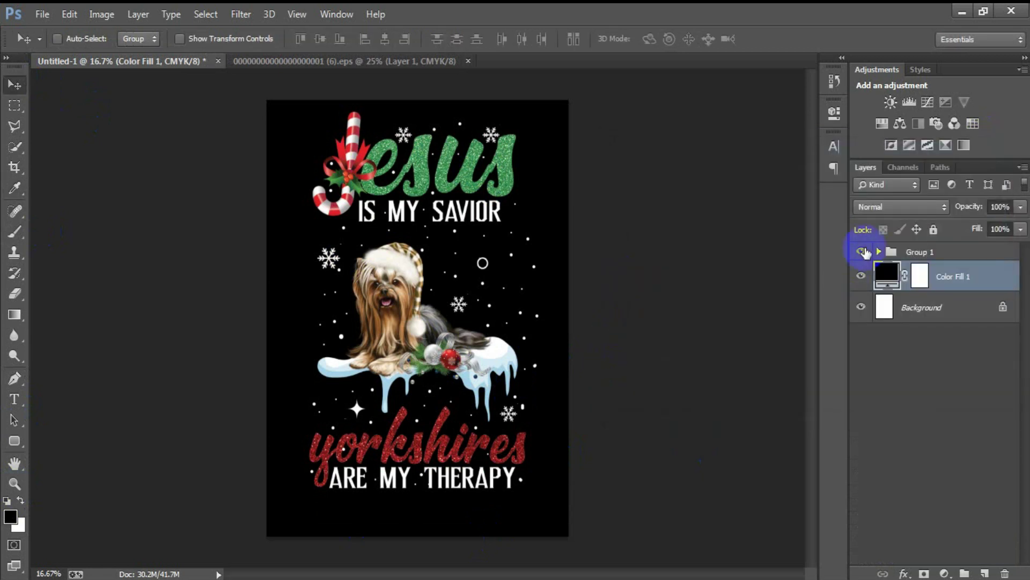
Nudge the artwork group down and enlarge it proportionally about its centre to about 108%.
click(919, 250)
key(shift+Down)
key(shift+Down)
key(shift+Down)
key(shift+Down)
key(shift+Down)
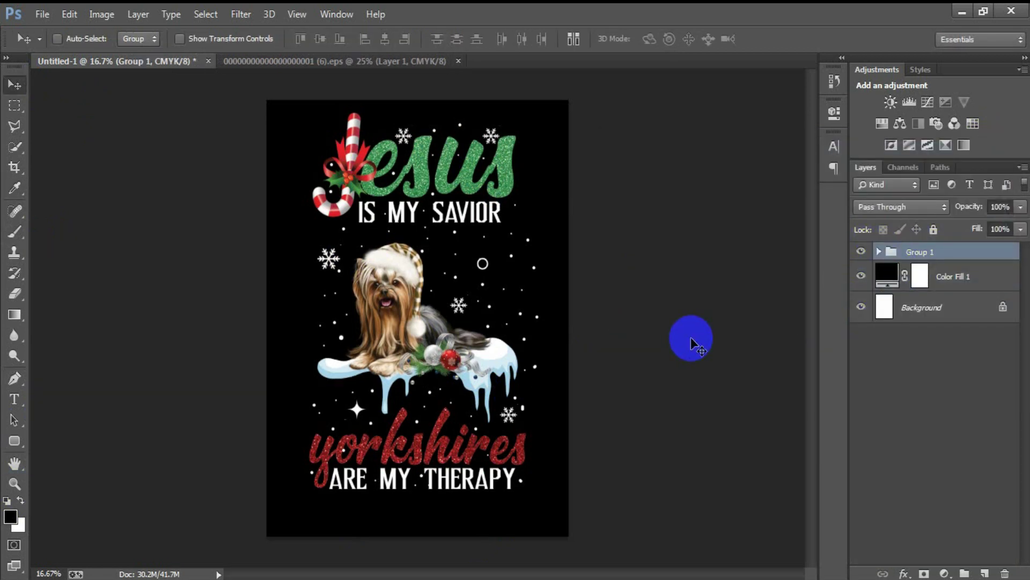
key(ctrl+t)
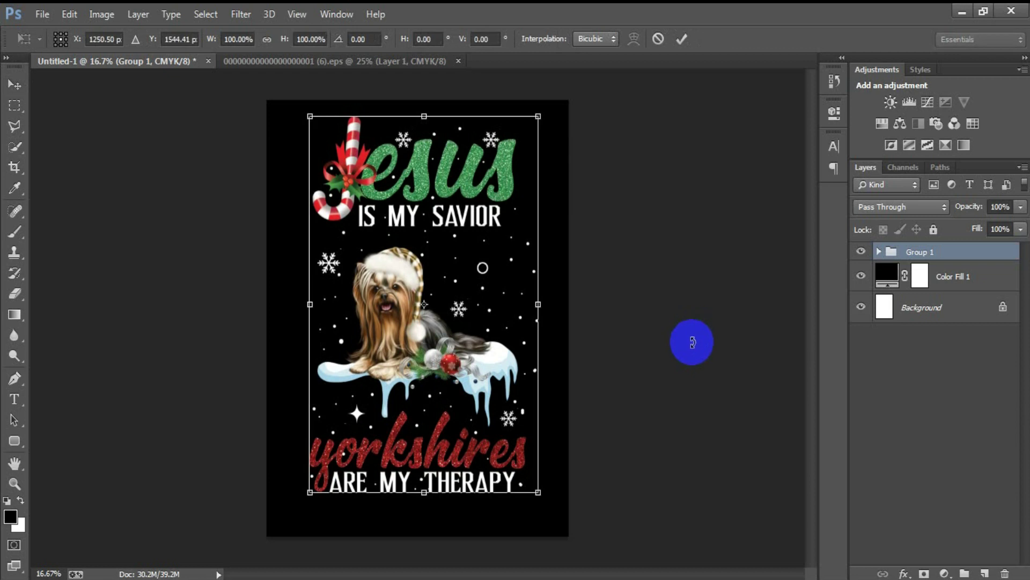
drag(538, 492, 547, 506)
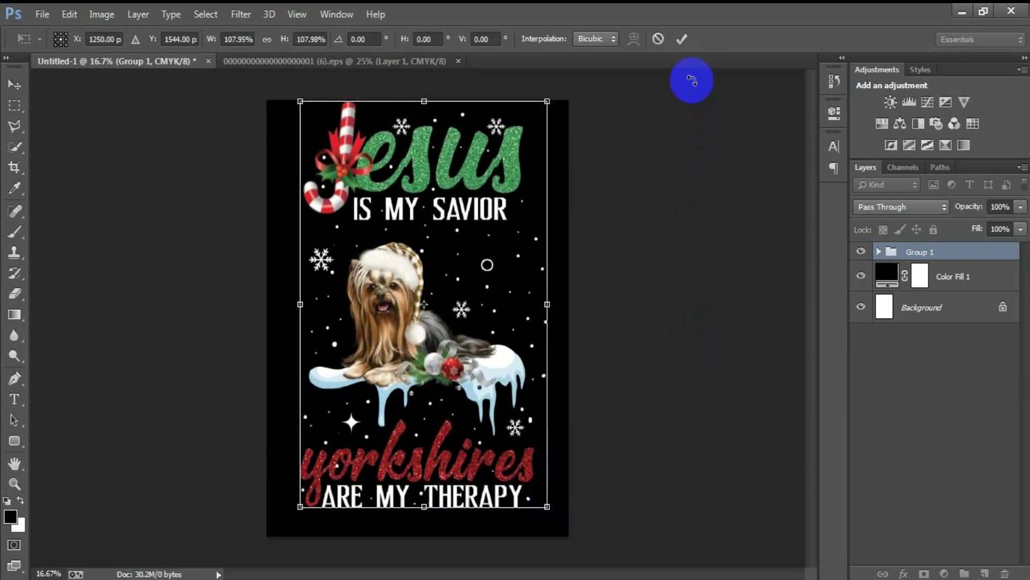
click(681, 38)
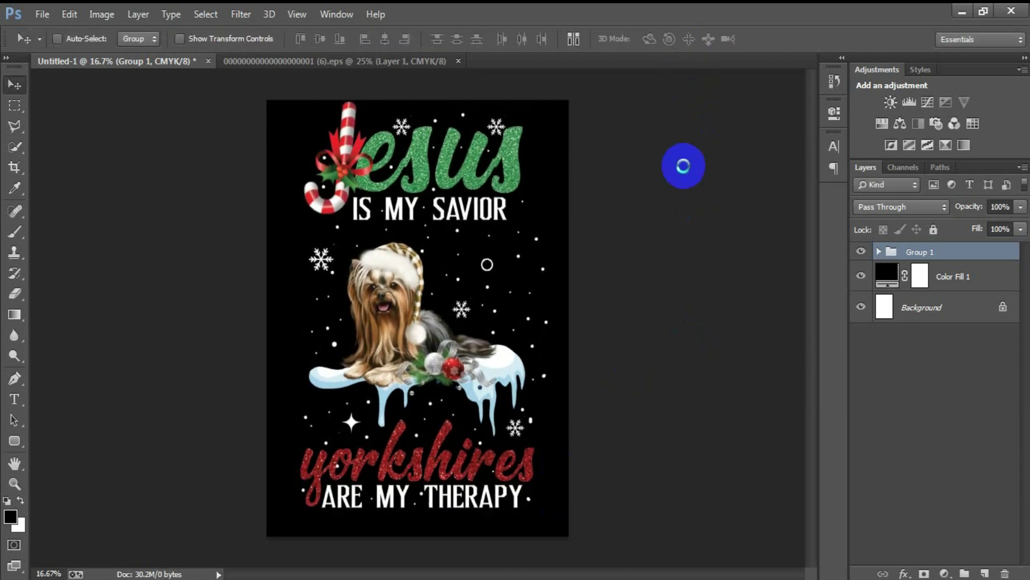
Move the enlarged artwork group slightly further down so it sits vertically centred on the canvas.
key(shift+Down)
key(shift+Down)
key(shift+Down)
key(shift+Down)
key(shift+Down)
key(shift+Down)
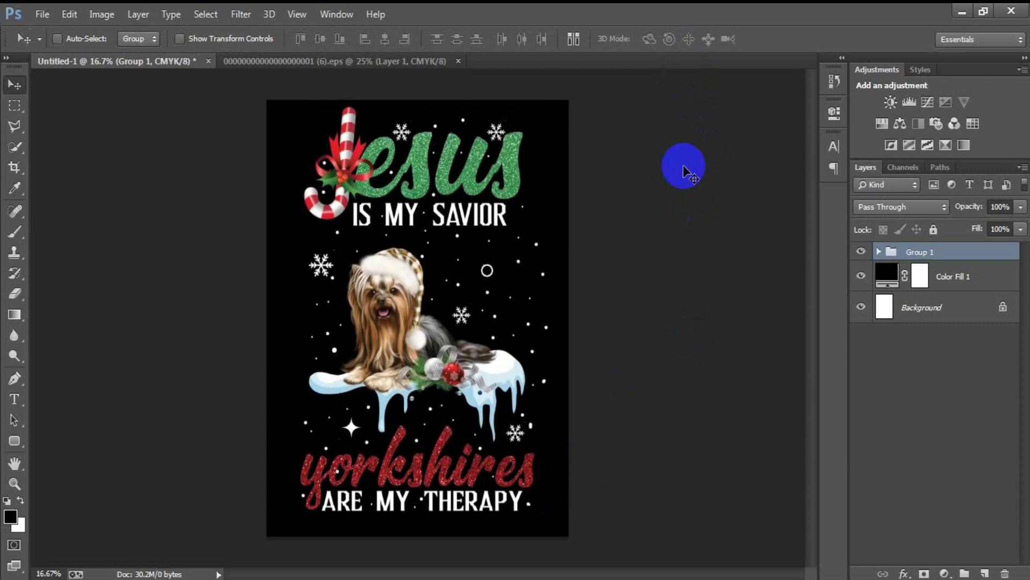
Shift the artwork group down in small increments until the margins above and below it on the black canvas look even.
key(shift+Down)
key(shift+Down)
key(shift+Down)
key(shift+Down)
key(shift+Down)
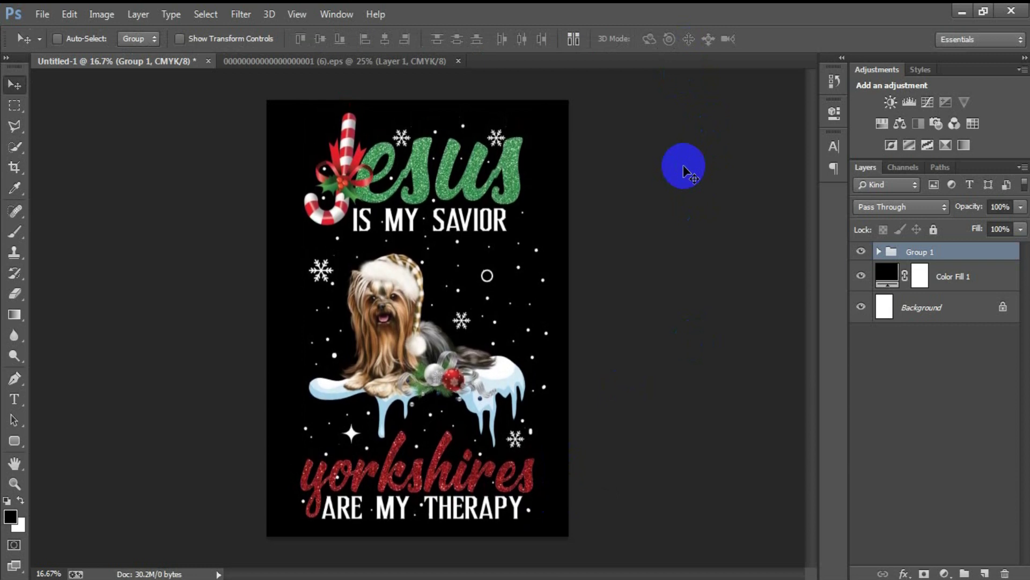
key(shift+Down)
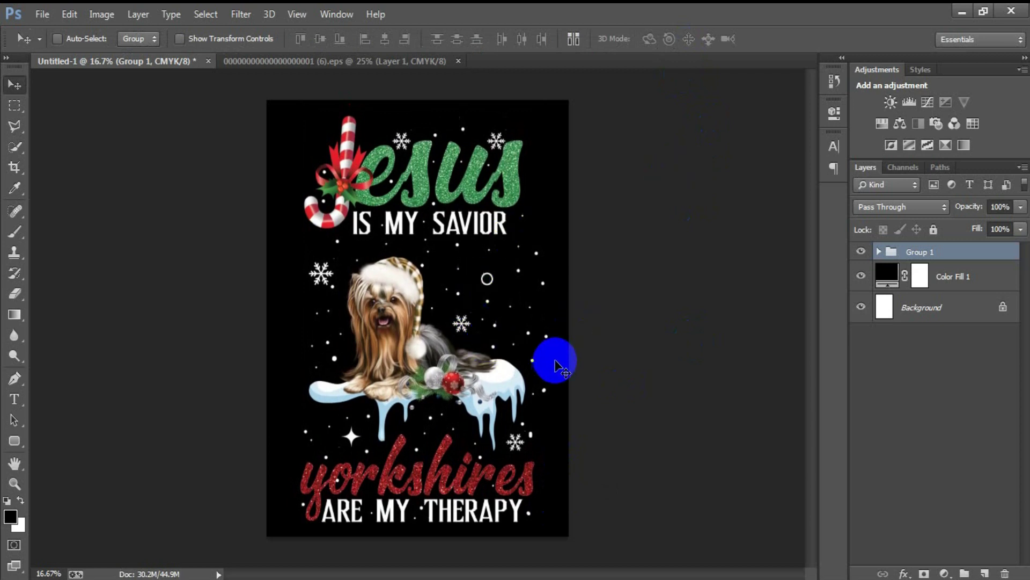
Hide the Background and Color Fill 1 layers and set up a Save for Web export as PNG-24 with transparency.
click(861, 306)
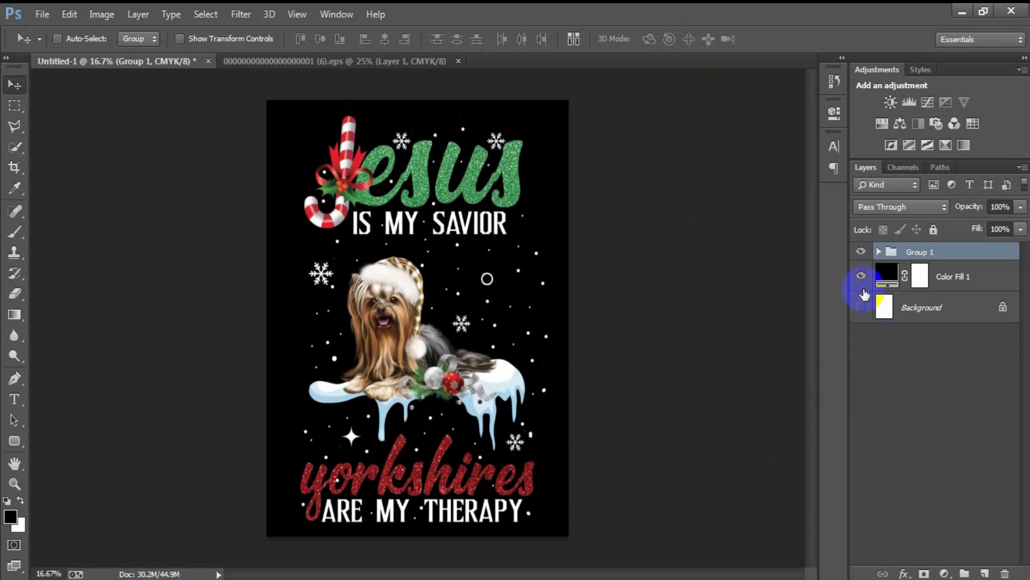
click(862, 276)
key(shift+ctrl+alt+s)
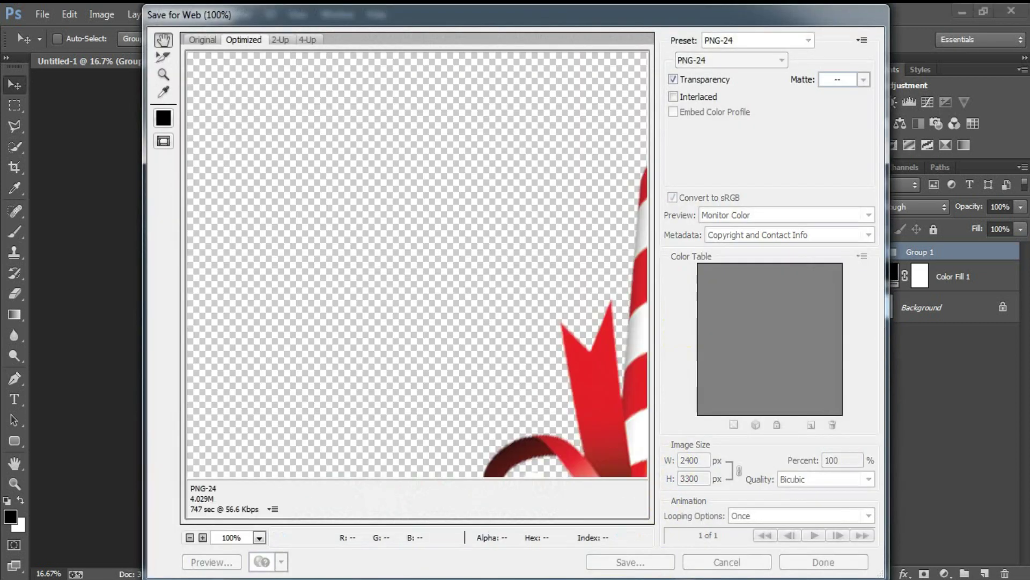
drag(451, 317, 413, 295)
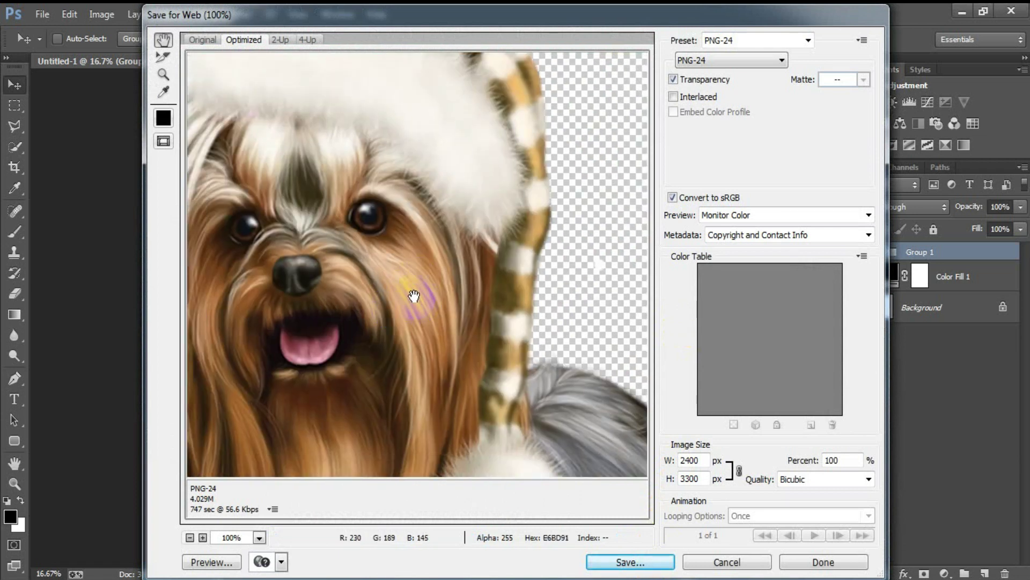
click(730, 61)
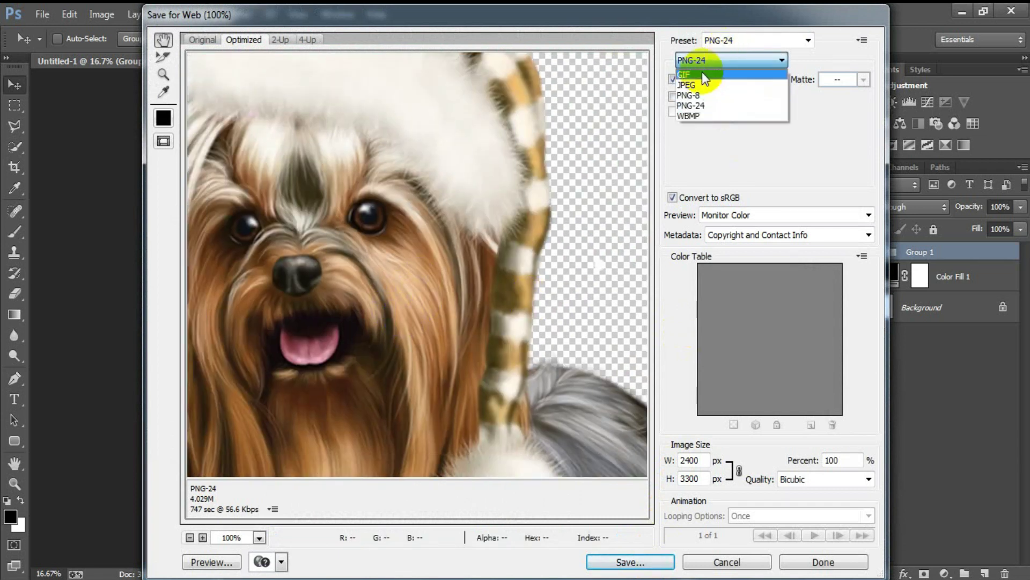
click(712, 106)
click(641, 561)
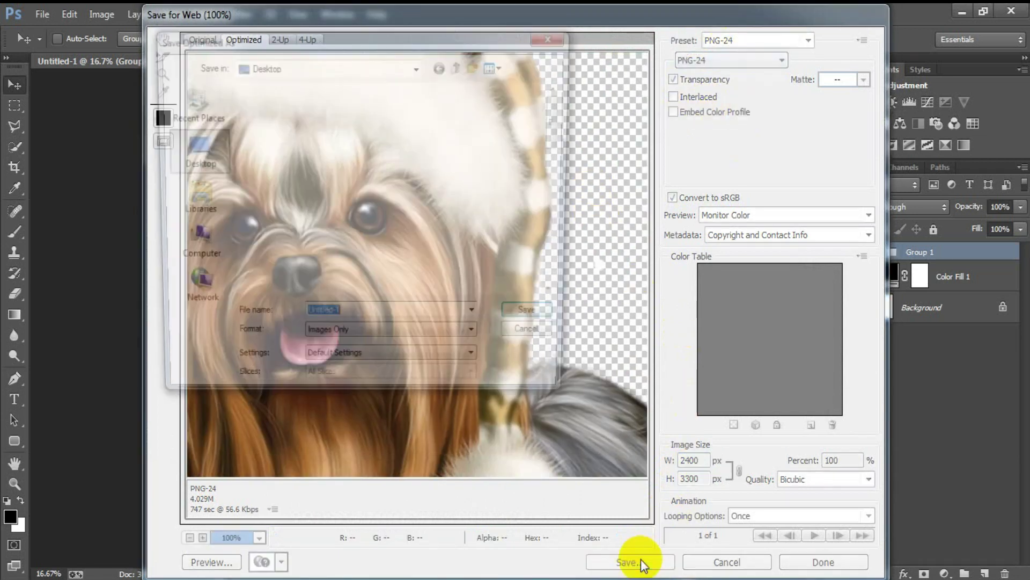
text(1)
click(520, 318)
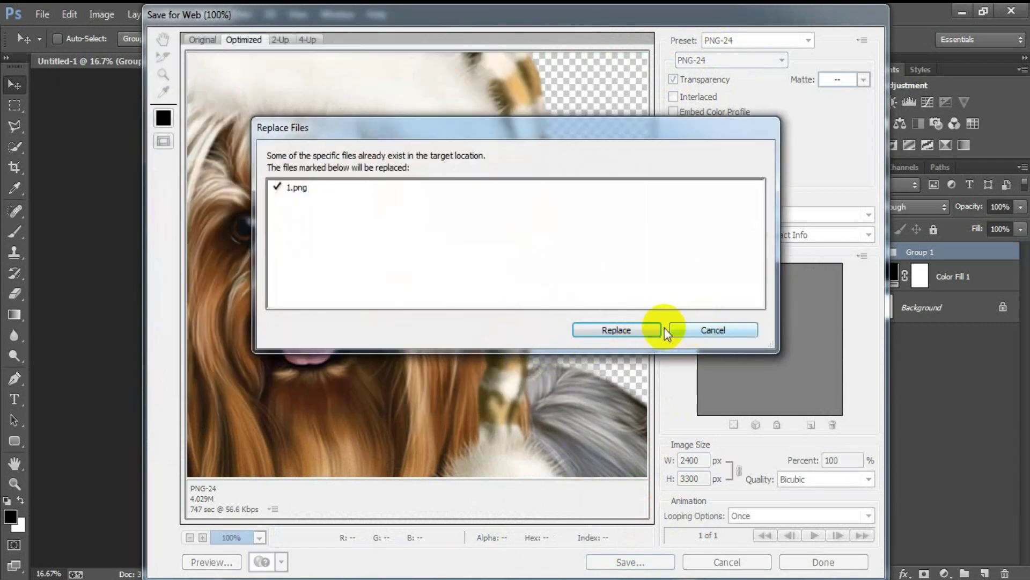
click(698, 325)
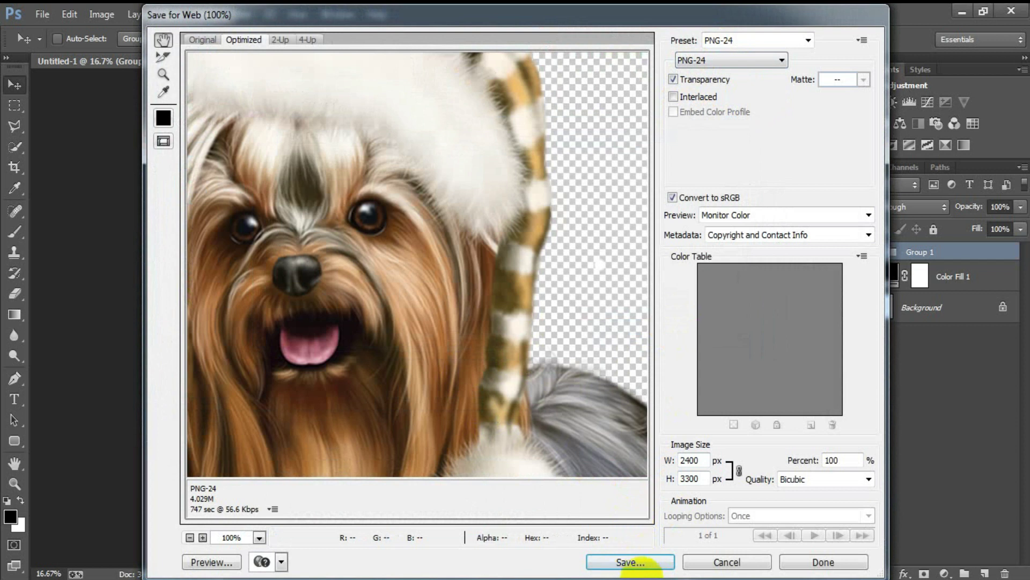
Save the transparent PNG to the Desktop as yorkie, and show the Background and Color Fill 1 layers again.
click(637, 562)
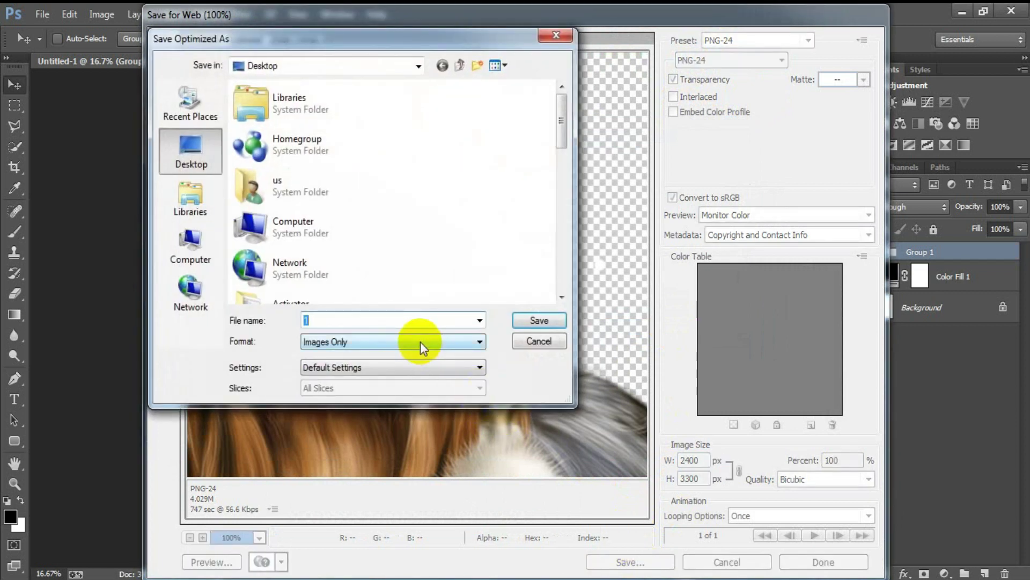
text(yorkie)
click(531, 322)
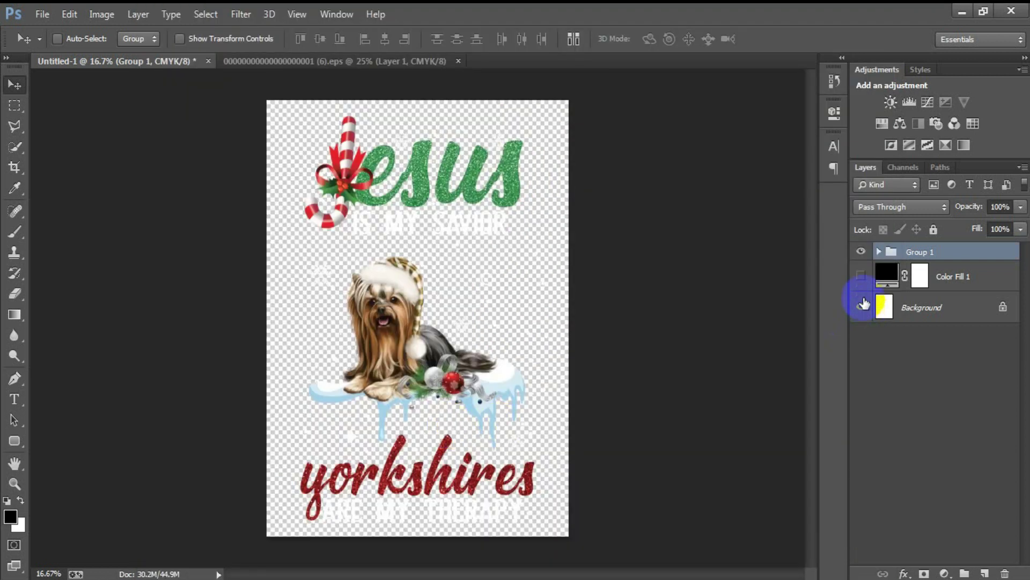
click(861, 305)
click(861, 276)
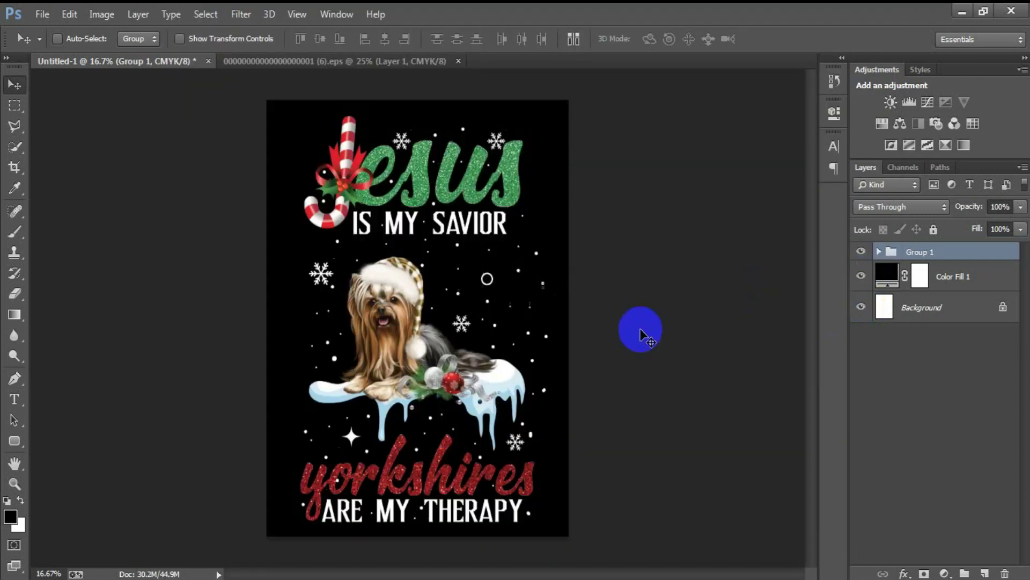